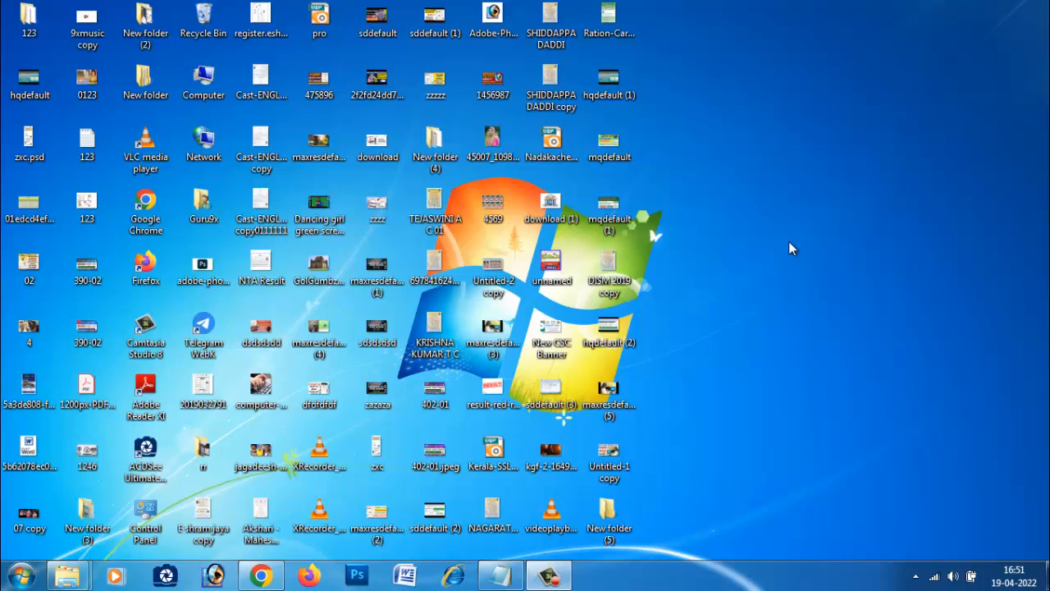
Start Adobe PageMaker 7.0, dismiss the template chooser, and move the toolbox to the upper corner of the workspace.
left_click(20, 579)
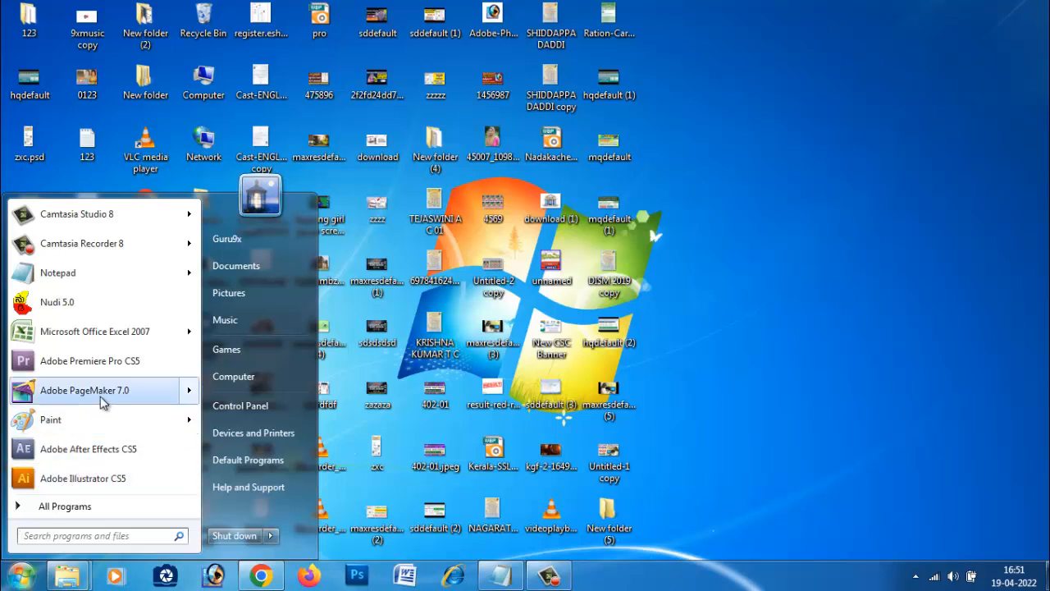
mouse_move(102, 402)
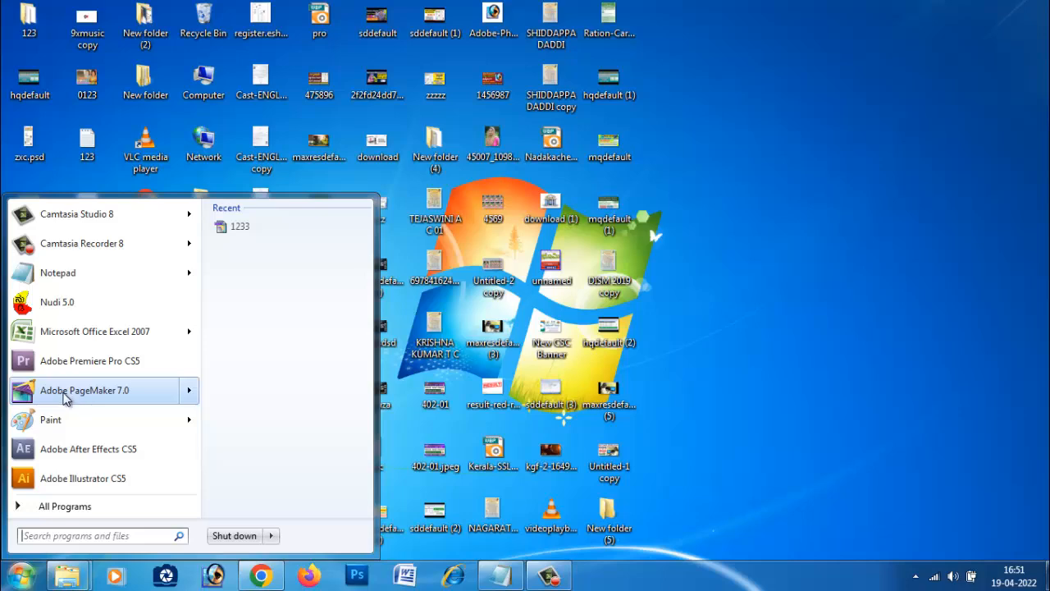
left_click(65, 390)
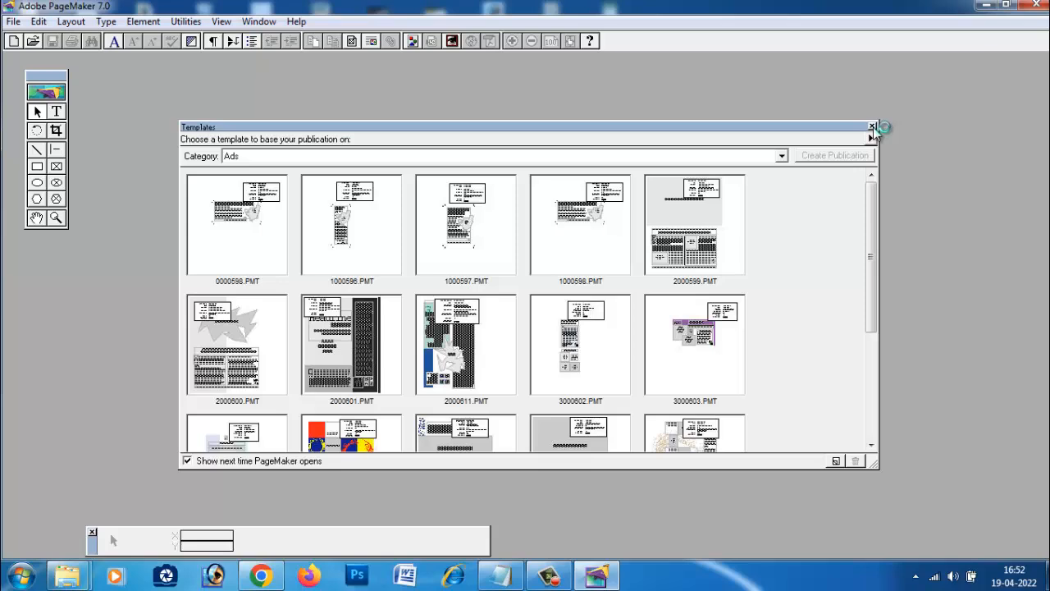
left_click(873, 128)
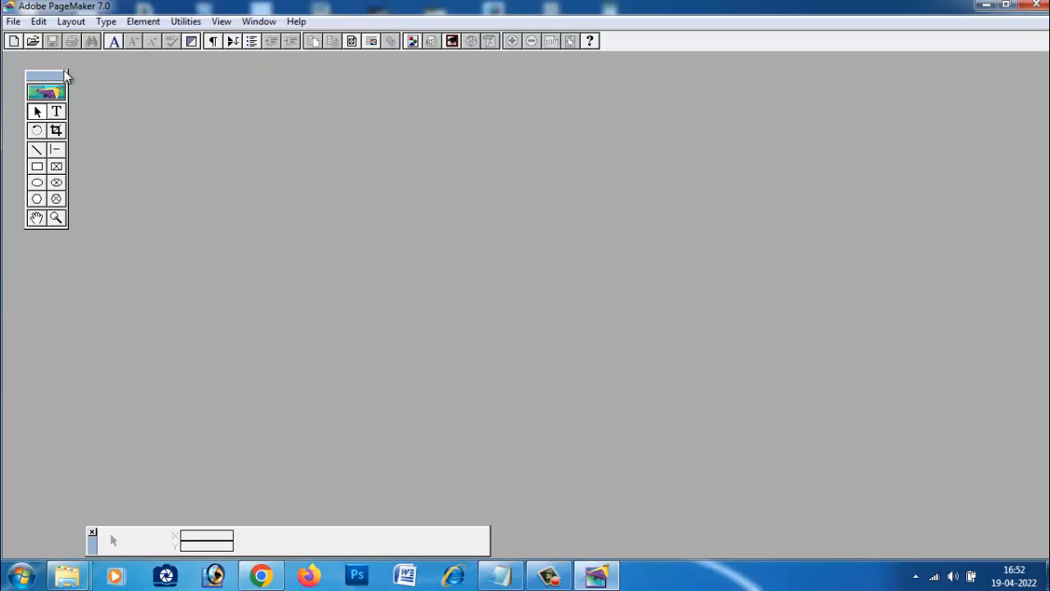
left_click_drag(52, 79, 30, 63)
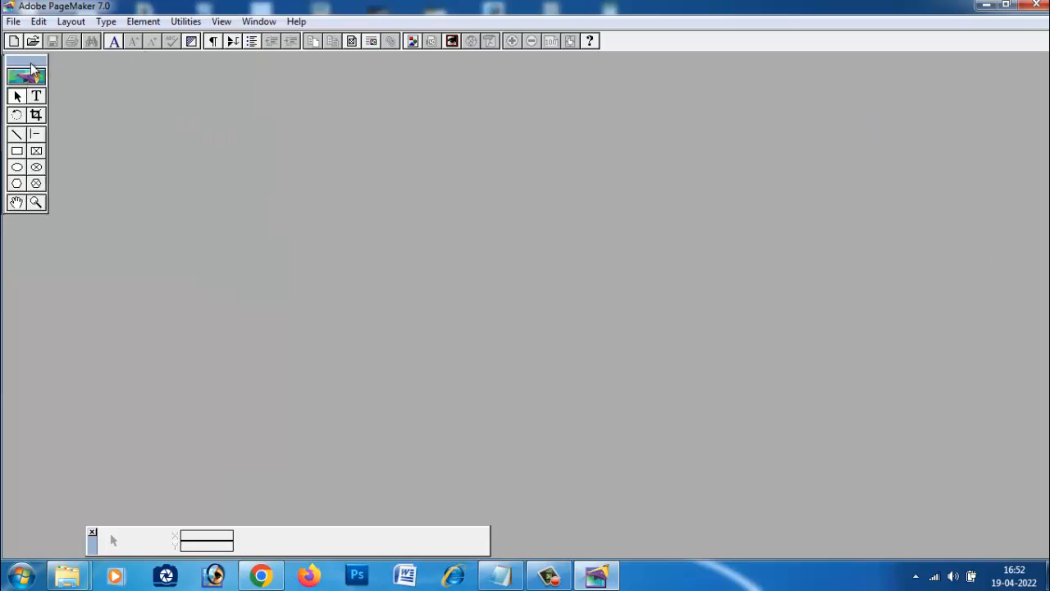
Create a new publication with the A4 page size.
left_click(14, 22)
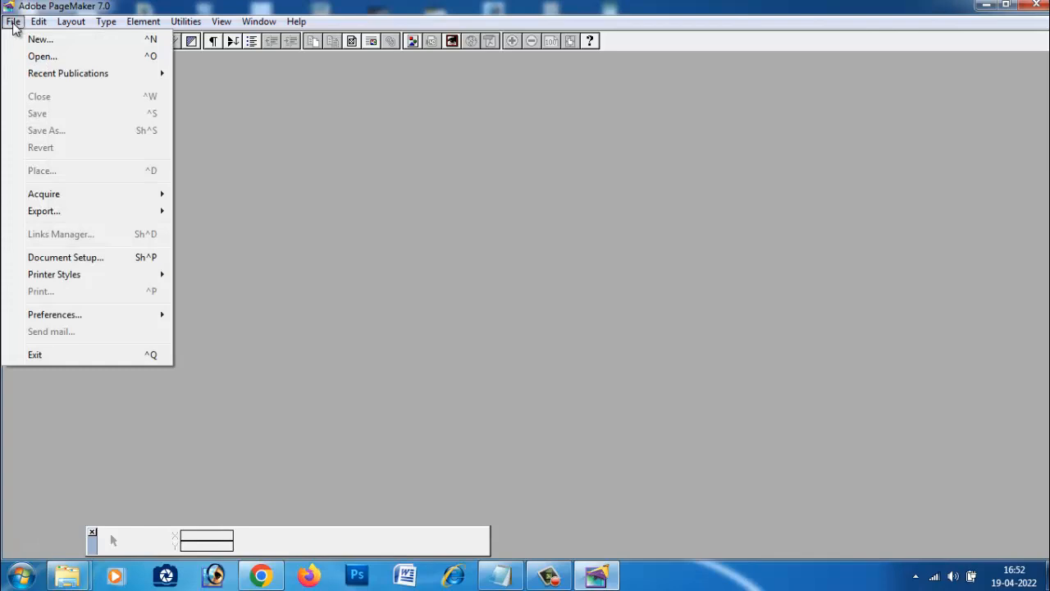
left_click(115, 41)
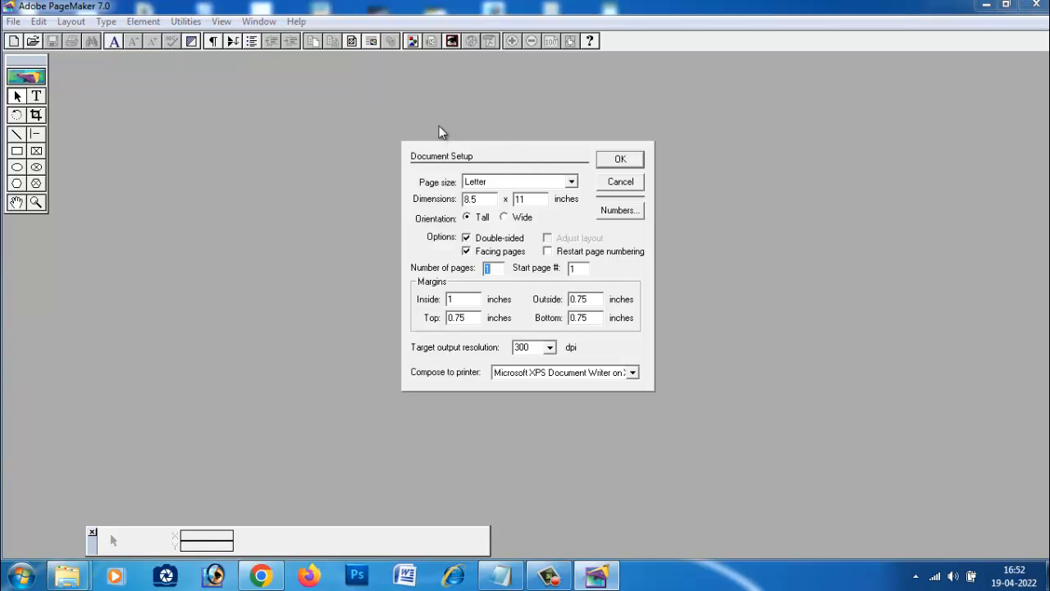
left_click(498, 180)
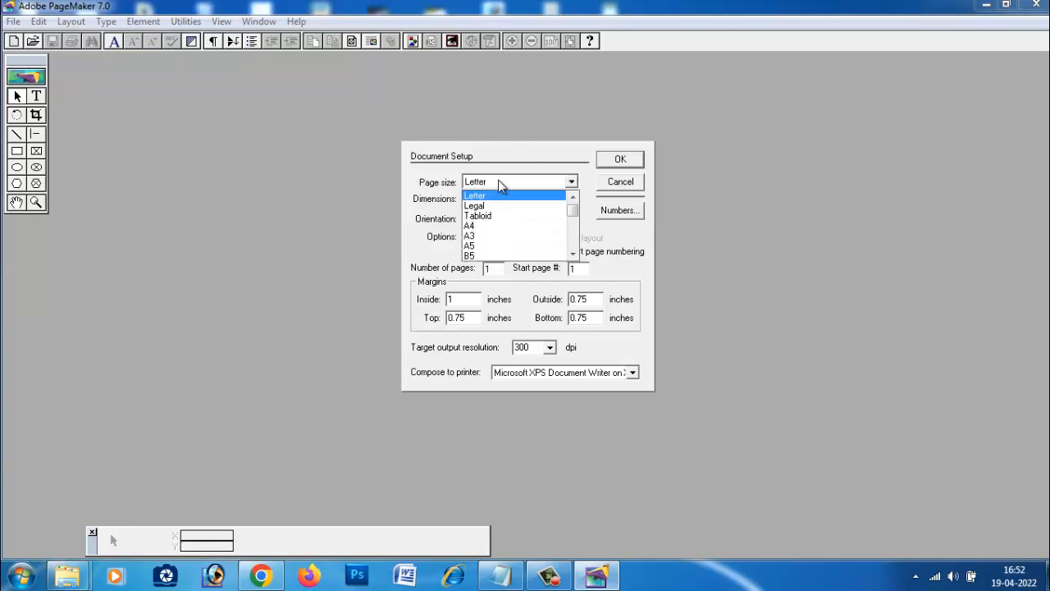
left_click(497, 225)
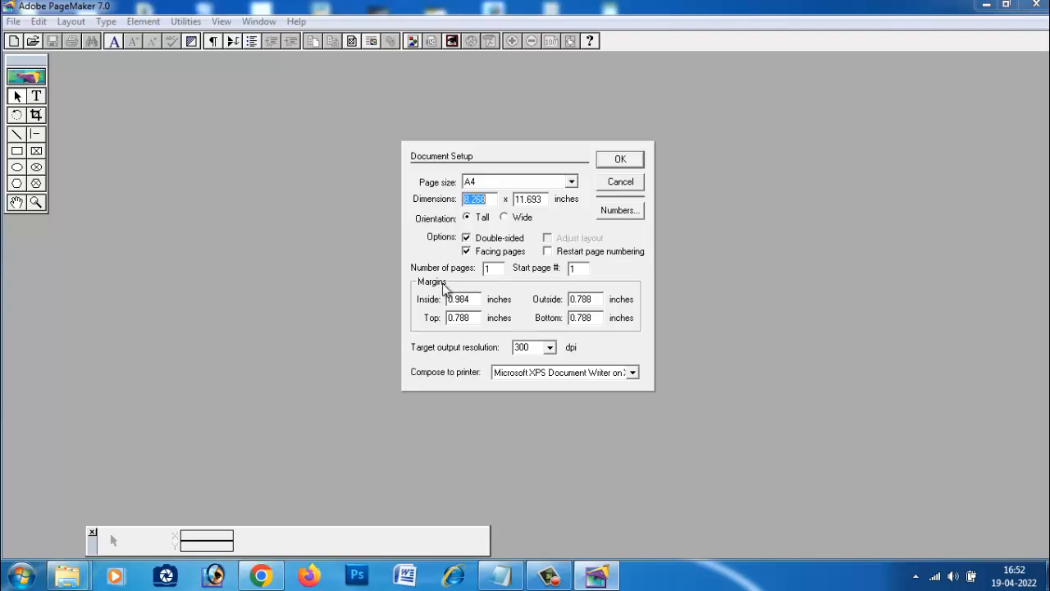
left_click(478, 301)
left_click(620, 160)
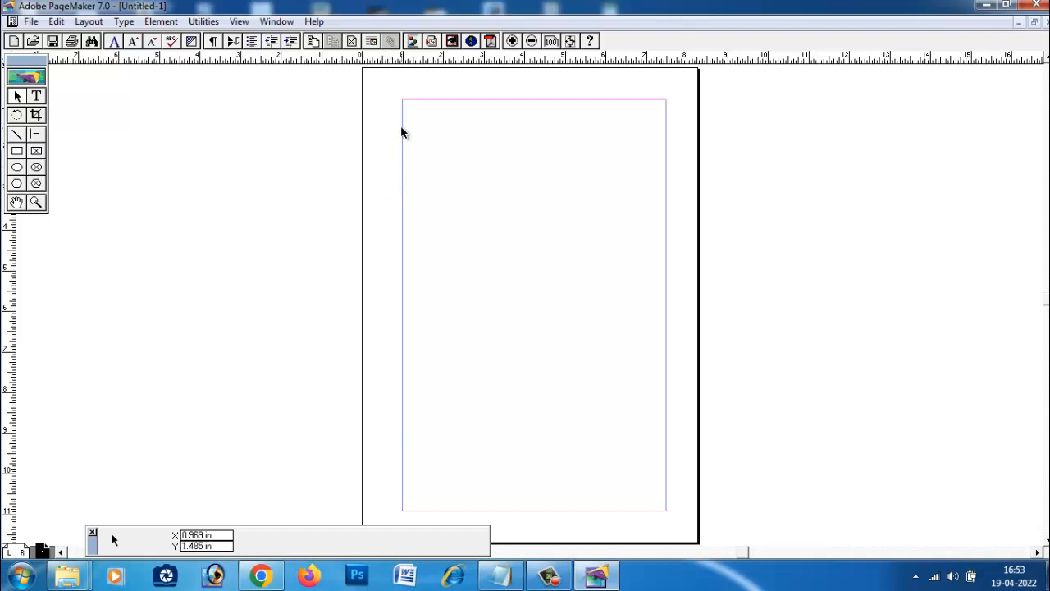
Set the inside, outside, top and bottom page margins to 0.75 inches in the document setup.
left_click(33, 23)
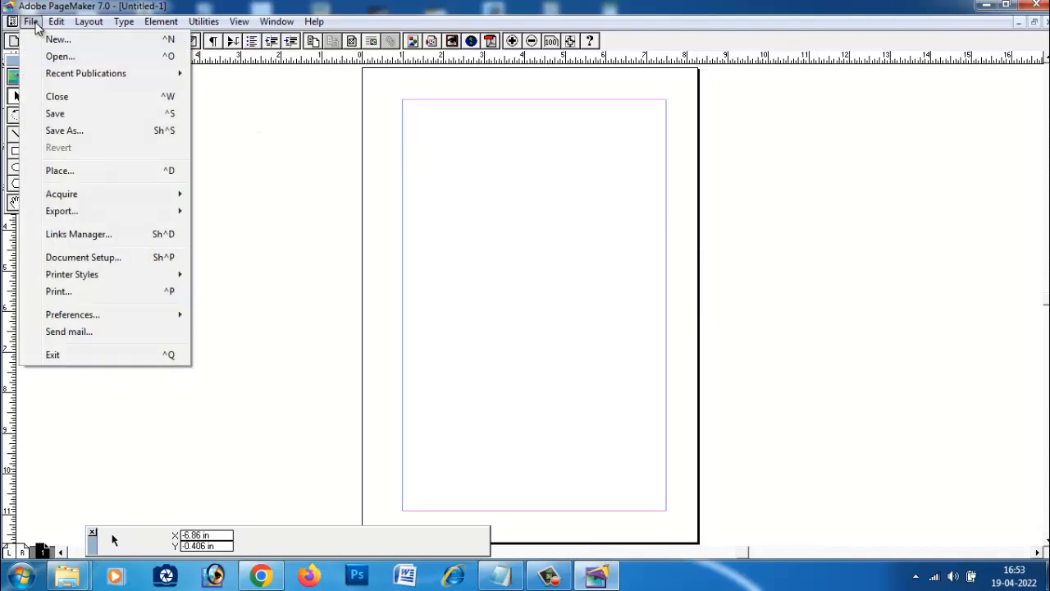
left_click(91, 263)
left_click(457, 299)
left_click_drag(457, 299, 488, 301)
type("0.1")
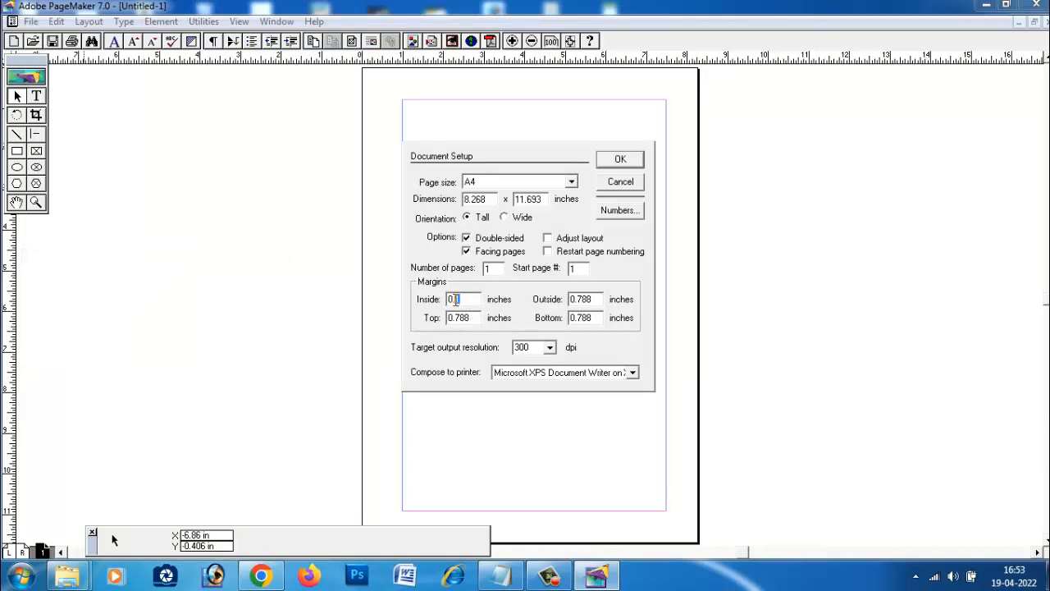
type("5")
left_click_drag(478, 317, 452, 317)
type("75")
left_click_drag(457, 300, 463, 301)
type("75")
left_click_drag(602, 299, 572, 318)
type("7575")
left_click(622, 160)
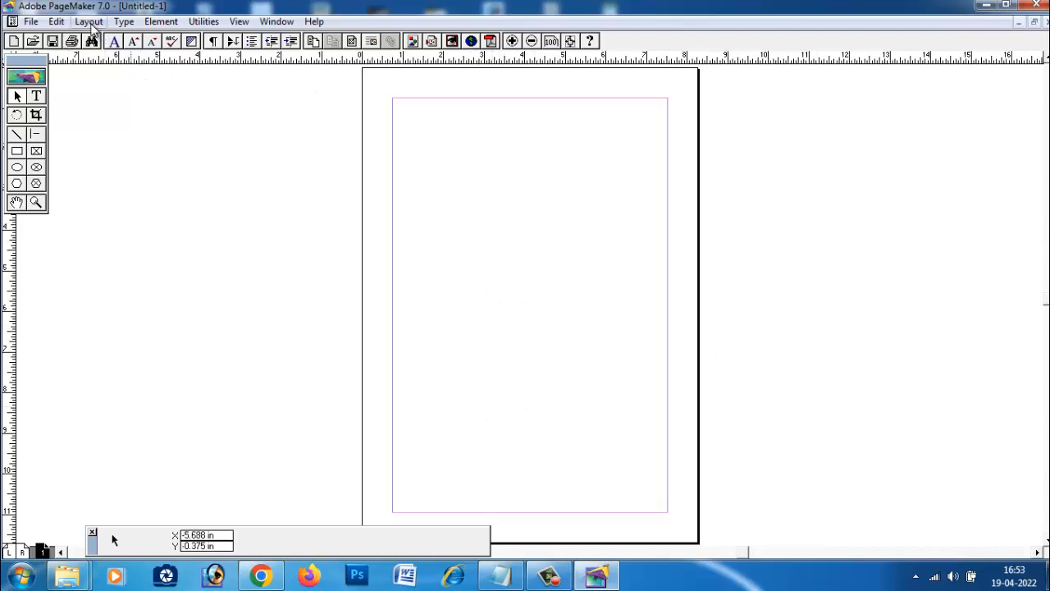
Change the page orientation to Wide in the document setup.
left_click(31, 22)
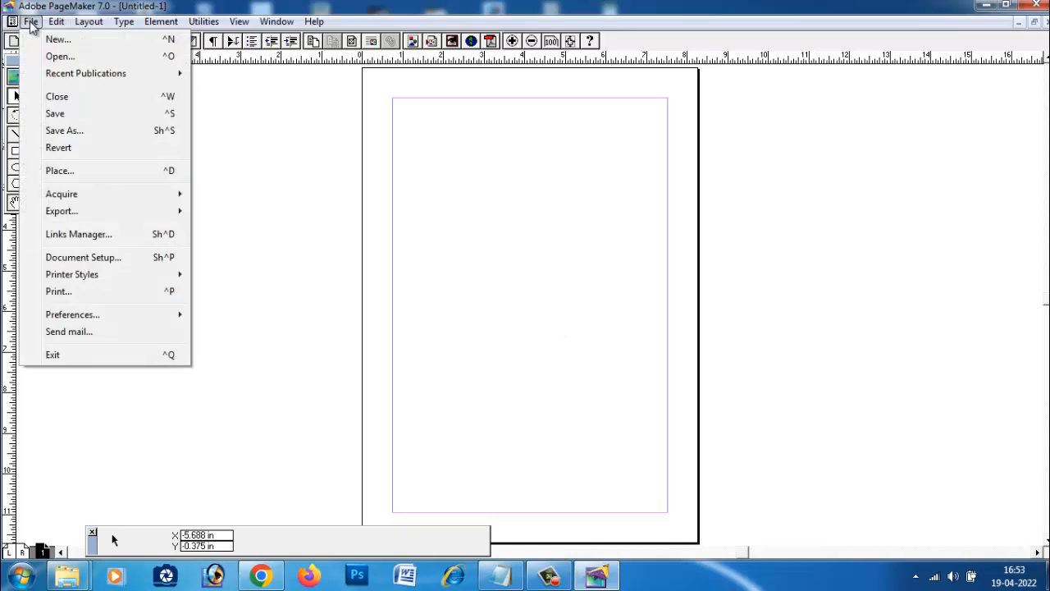
left_click(83, 258)
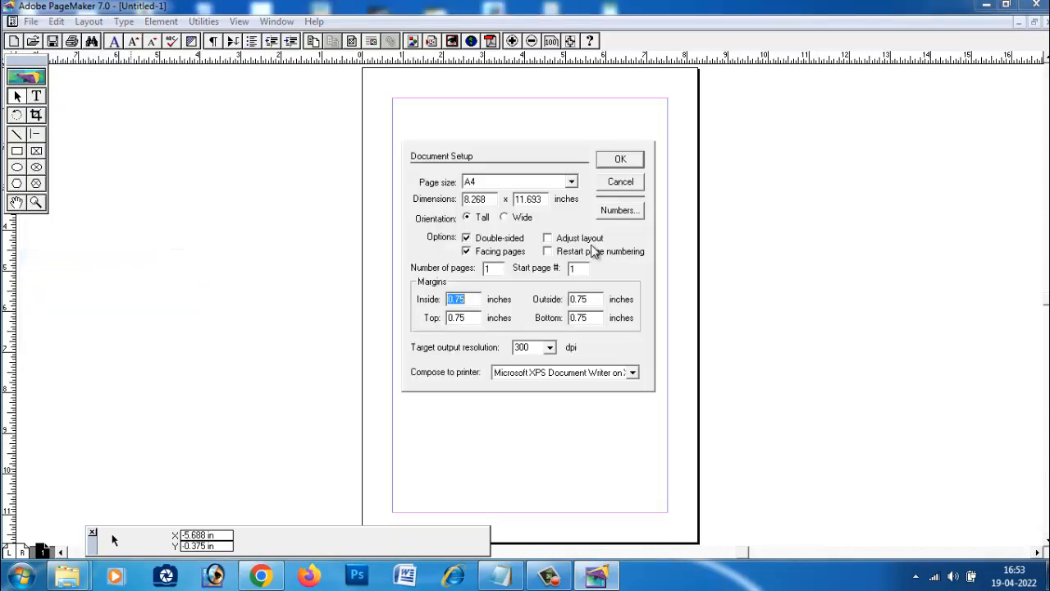
left_click(505, 218)
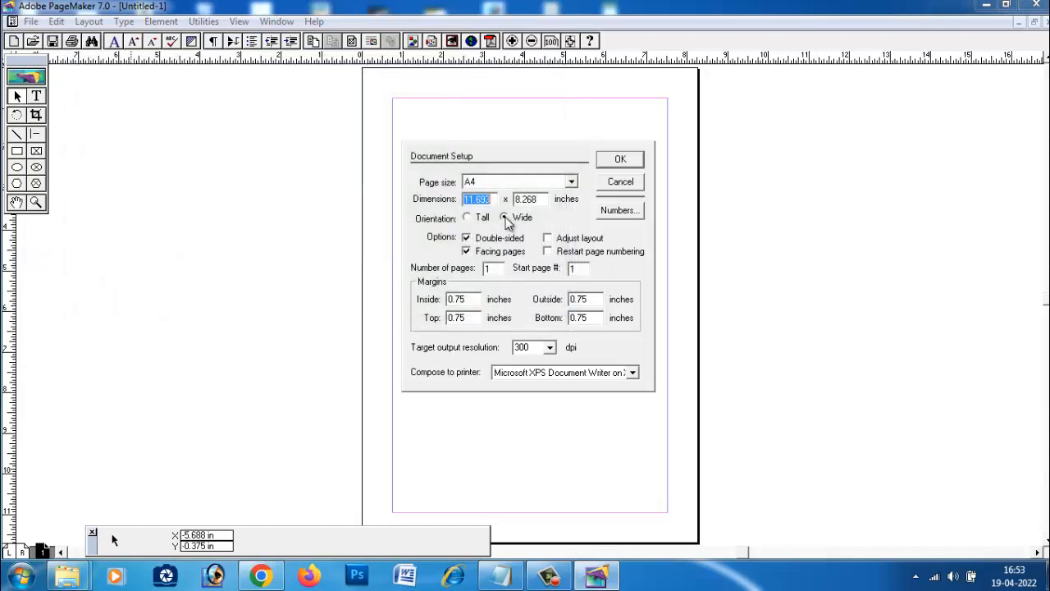
left_click(621, 160)
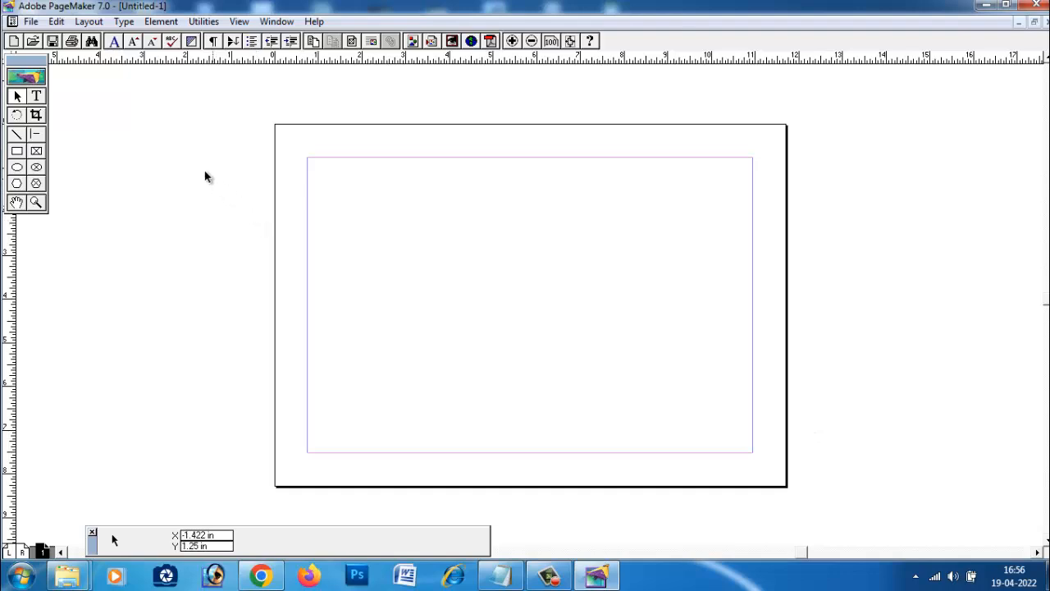
Try out a text block with sample letters on the page, widening and moving it before deleting it.
left_click(37, 96)
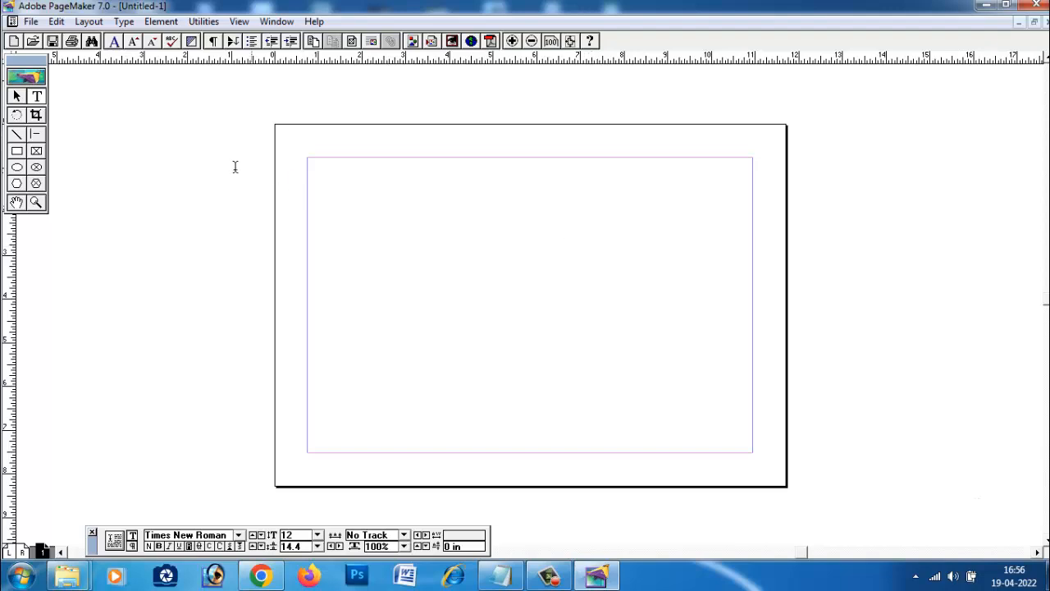
left_click_drag(308, 161, 753, 265)
left_click_drag(90, 129, 483, 195)
left_click_drag(340, 198, 416, 224)
type("dvvvvvvvvvvvvvvvvvvvvvvvvvvvvvv")
left_click(17, 96)
left_click(376, 202)
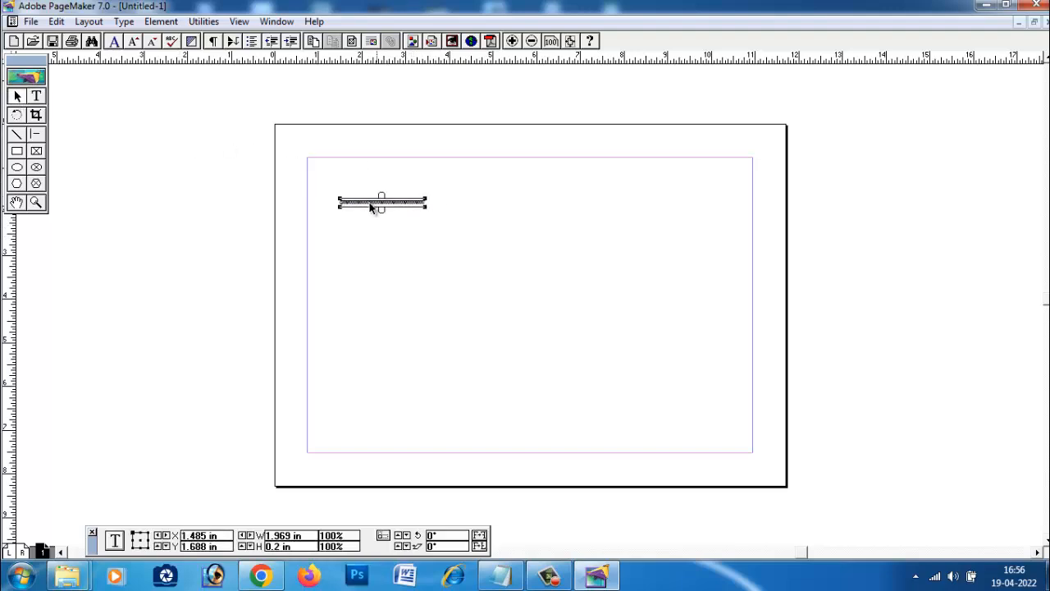
left_click_drag(425, 205, 682, 205)
left_click_drag(509, 213, 517, 284)
key("Delete")
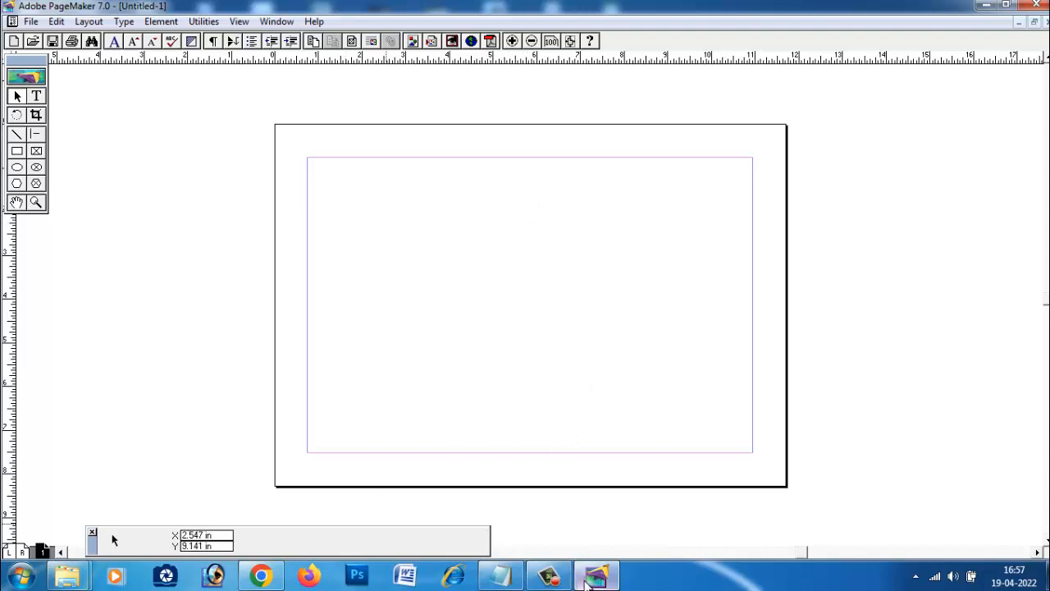
Cut the line "Guru9x youtube education trust(R)" from the Notepad text and paste it into a margin-wide text block on the PageMaker page.
left_click(500, 575)
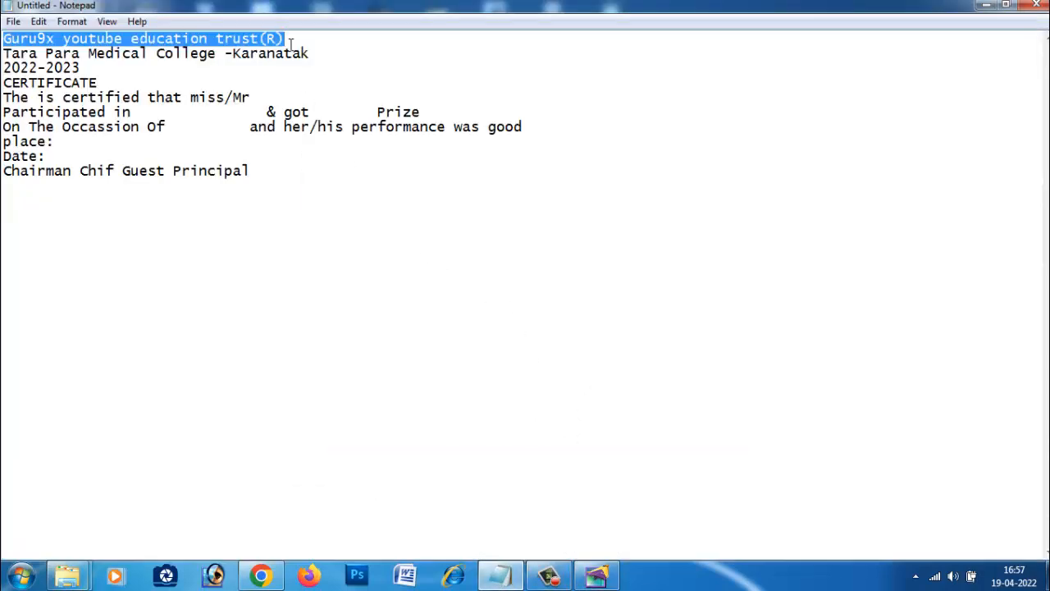
key("ctrl+x")
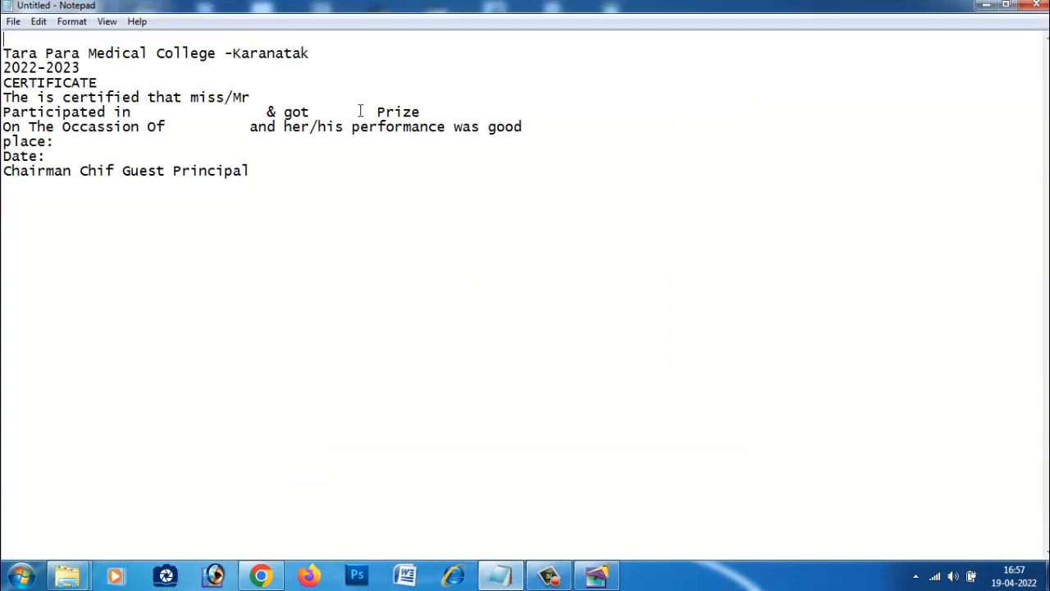
left_click(596, 575)
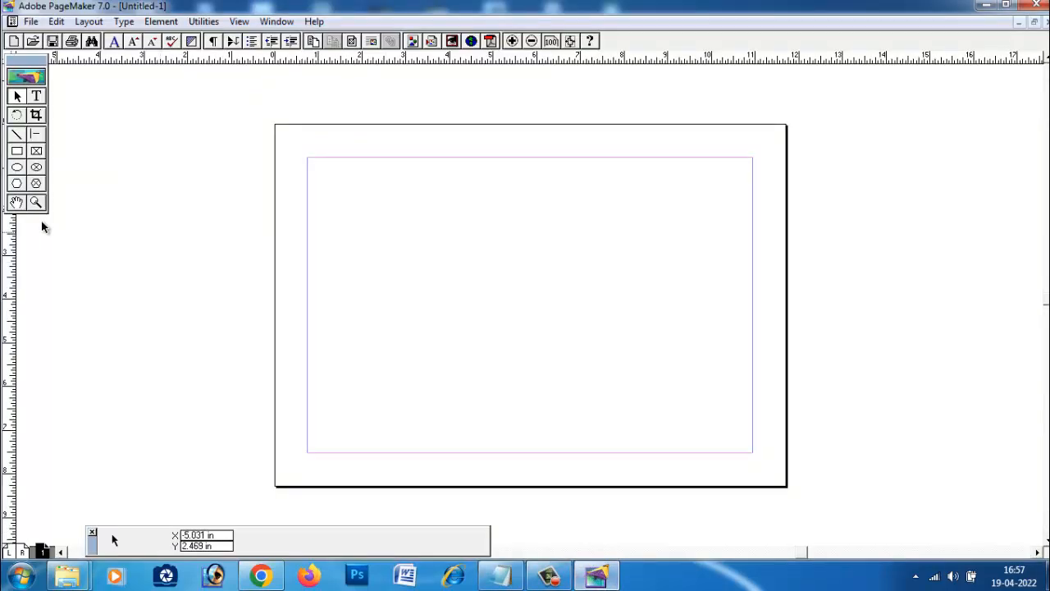
left_click(36, 96)
left_click_drag(310, 185, 752, 283)
key("ctrl+v")
left_click(17, 96)
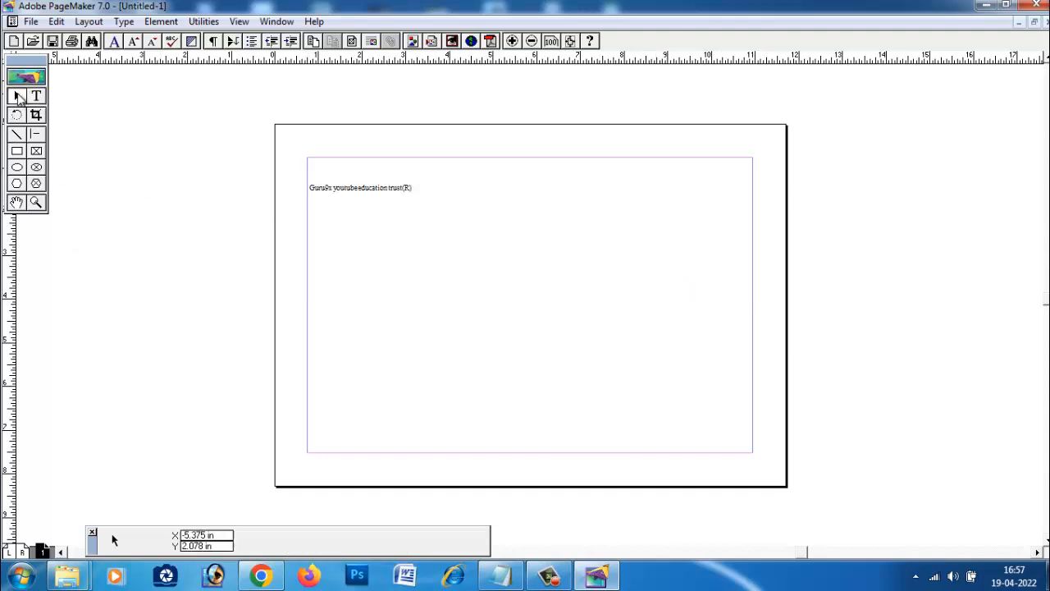
left_click(382, 193)
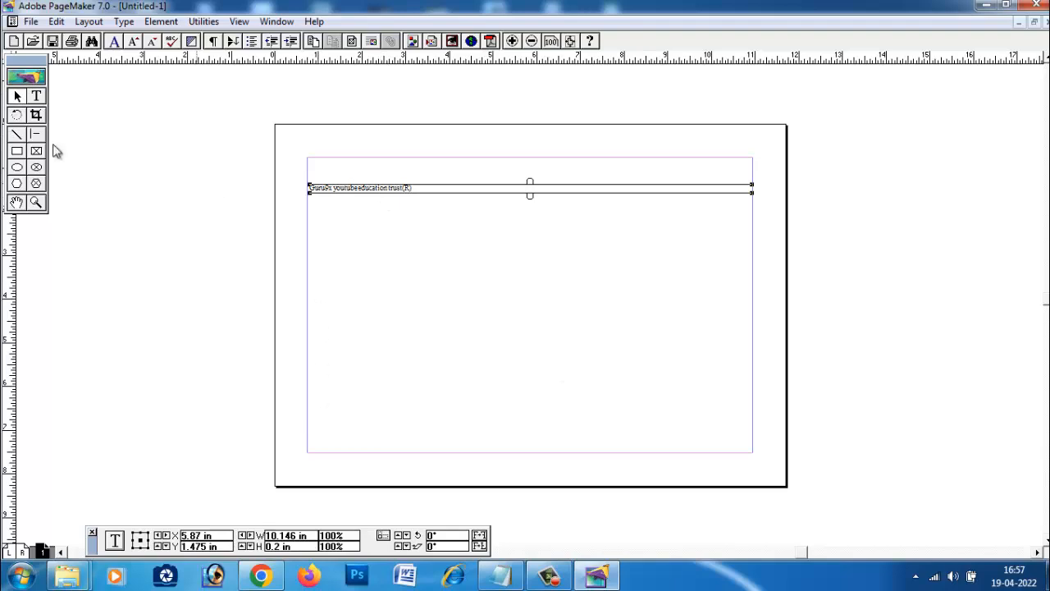
Set the heading text's font size to 30.
left_click(36, 96)
left_click_drag(310, 189, 480, 209)
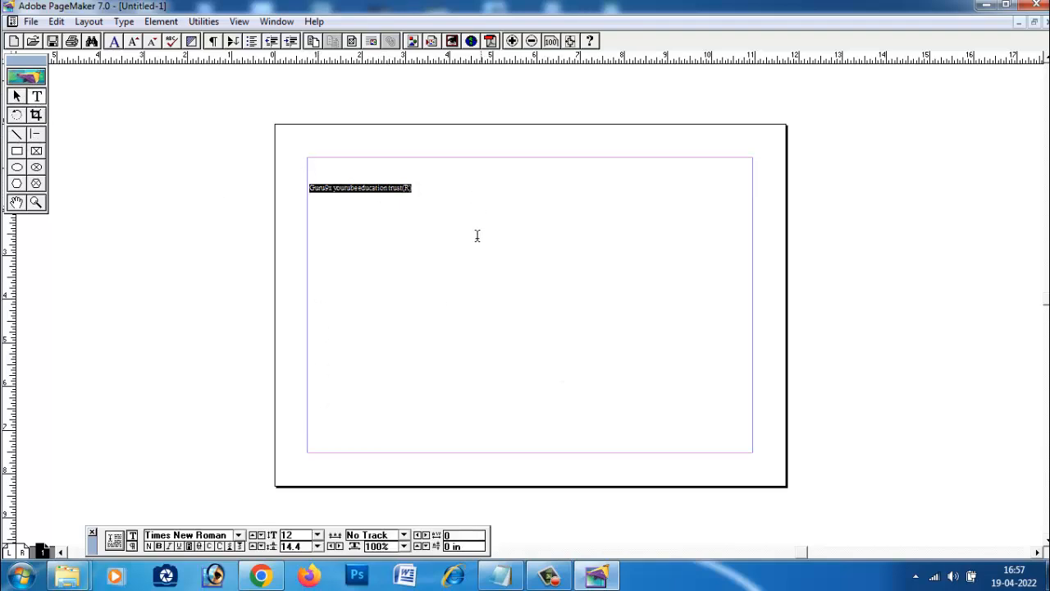
left_click(318, 535)
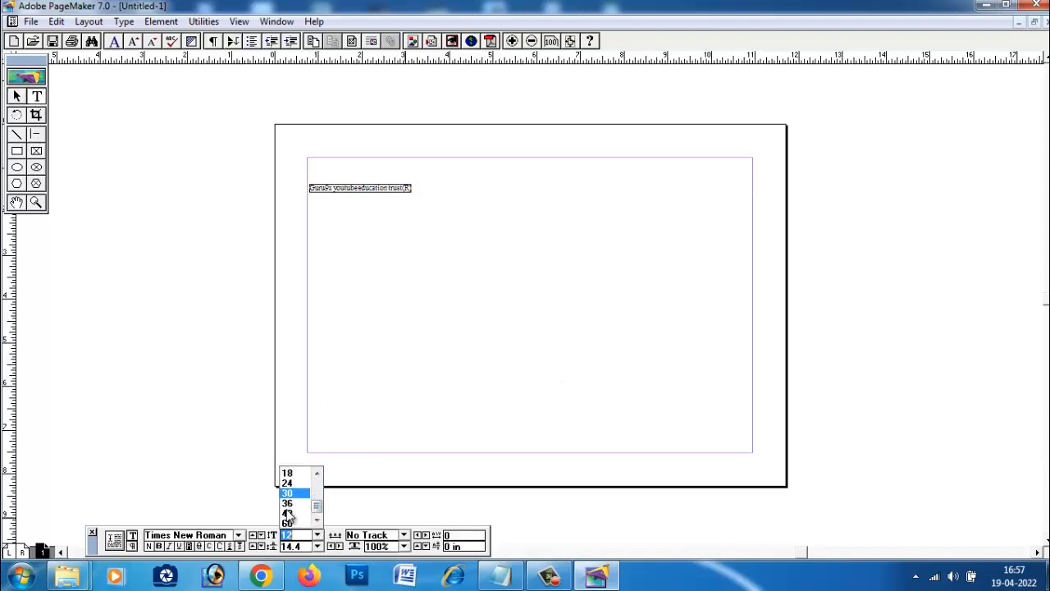
left_click(287, 505)
left_click(565, 199)
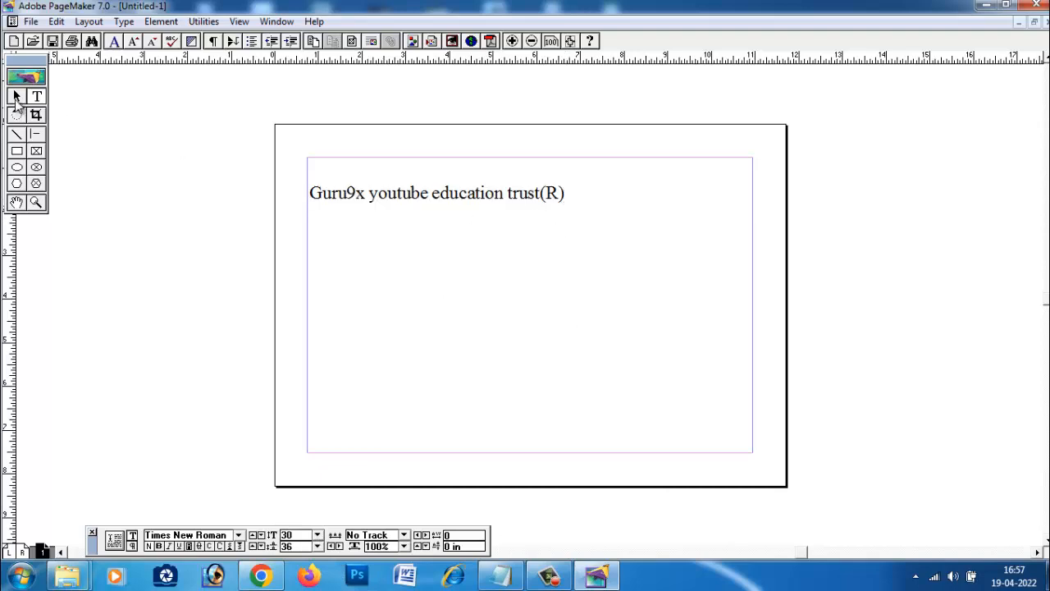
Move the heading text block up to the top margin so its text sits centred across the page.
left_click(17, 96)
left_click_drag(439, 193, 541, 170)
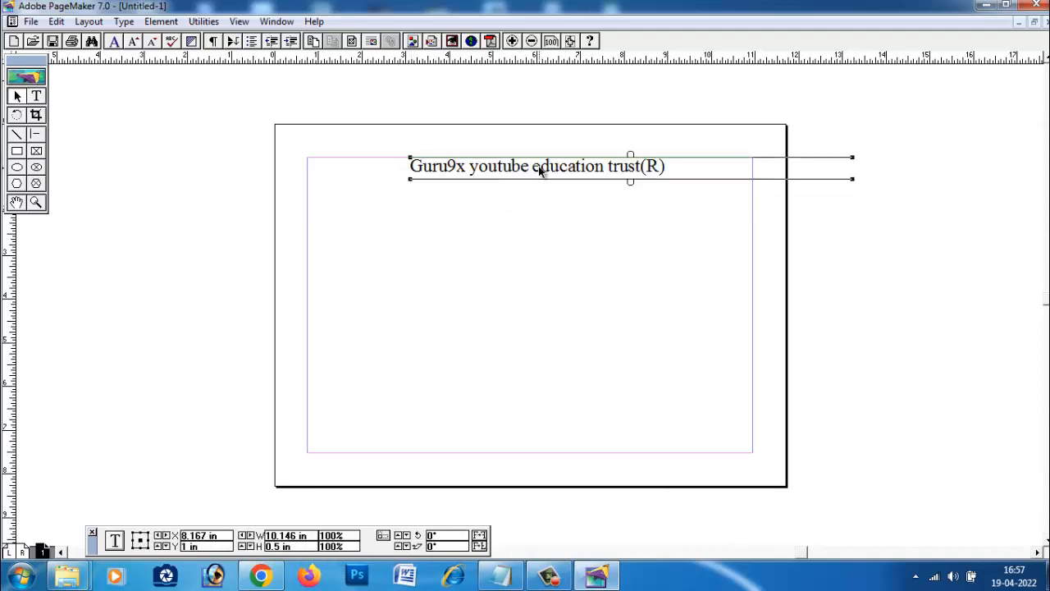
left_click(556, 317)
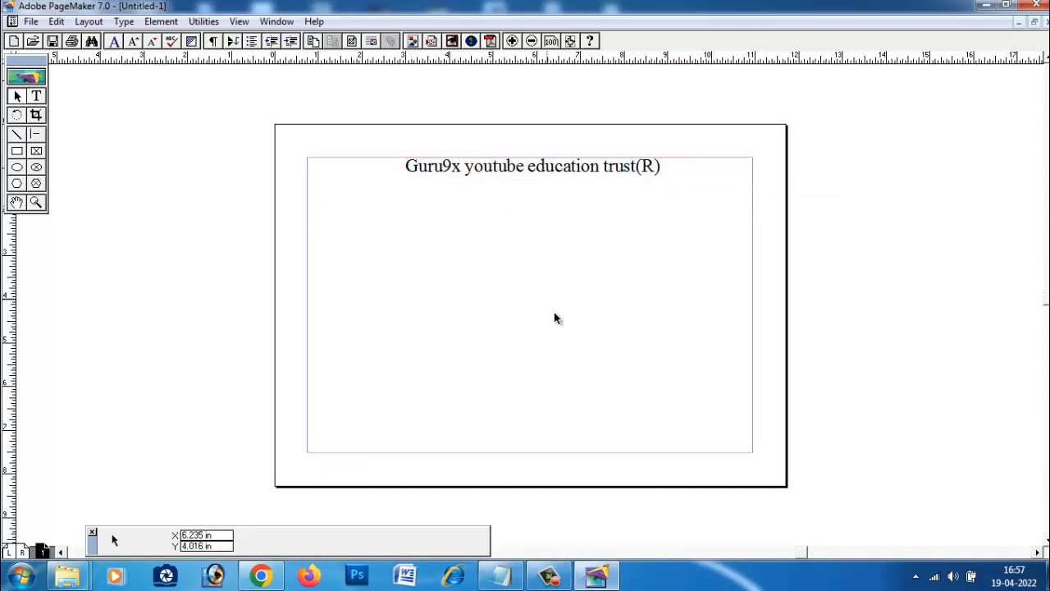
left_click(510, 167)
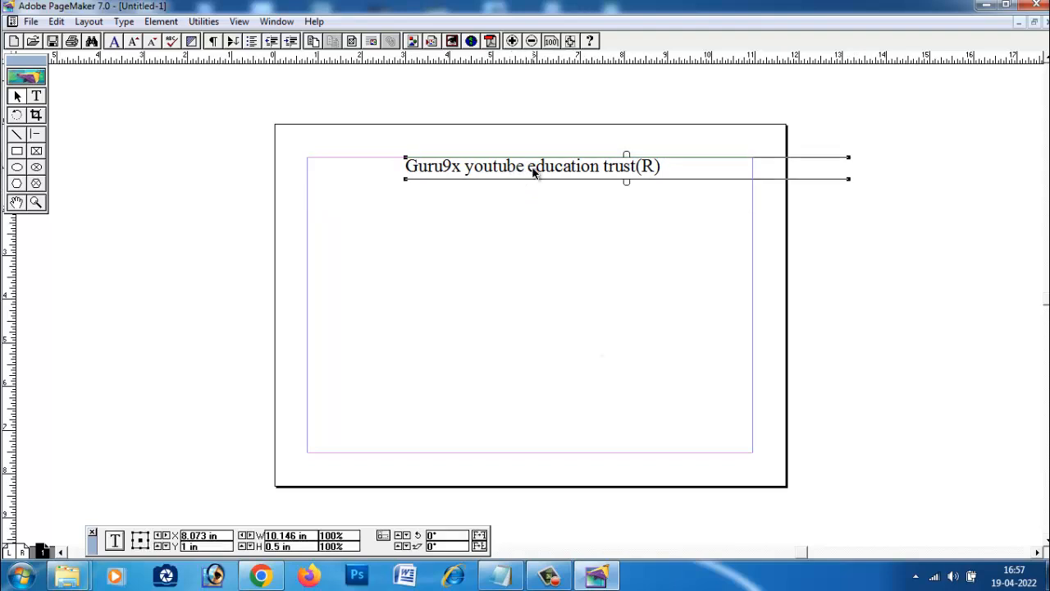
Capitalise the first letters of "Education", "Trust" and "Youtube" in the heading.
left_click(36, 96)
left_click_drag(528, 169, 539, 182)
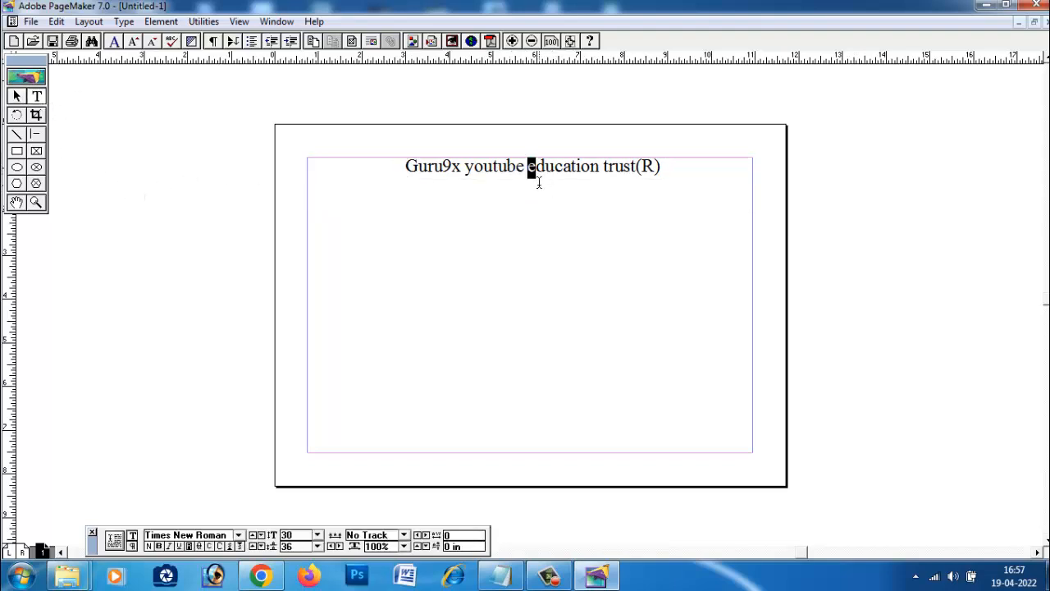
type("E")
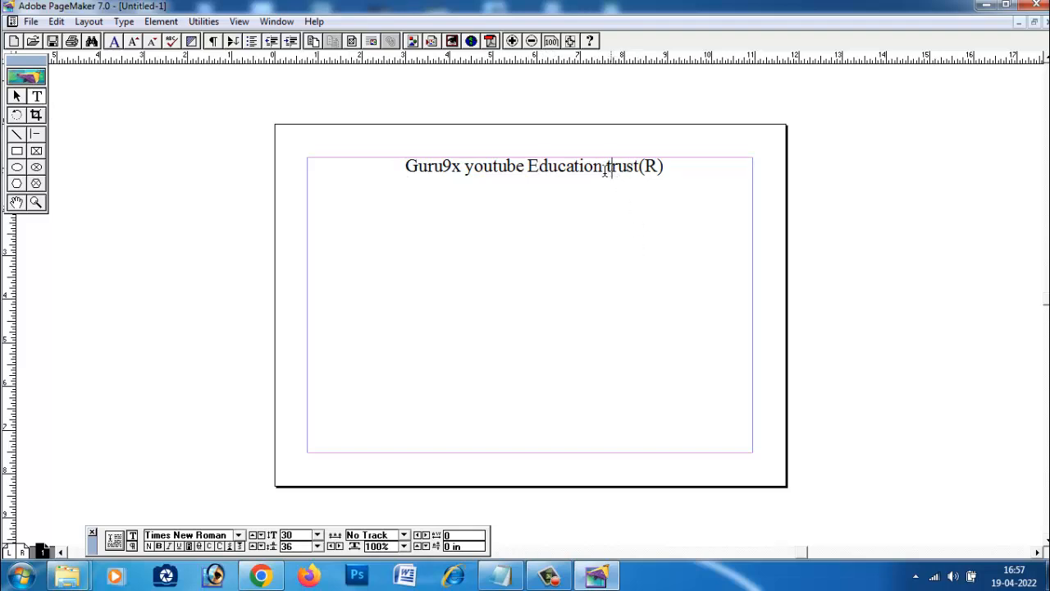
type("T")
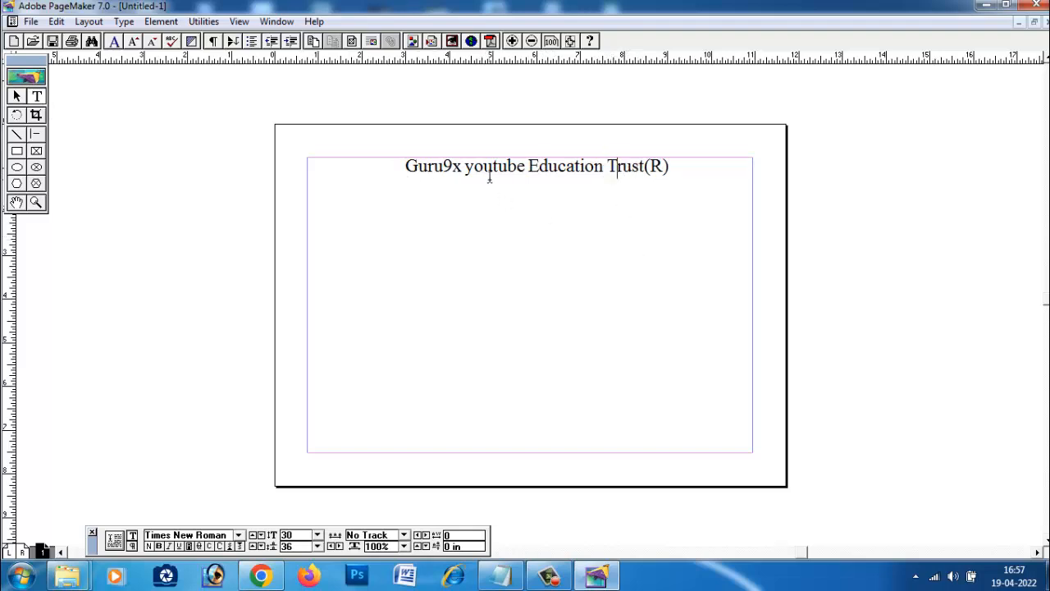
left_click_drag(474, 171, 466, 173)
type("Y")
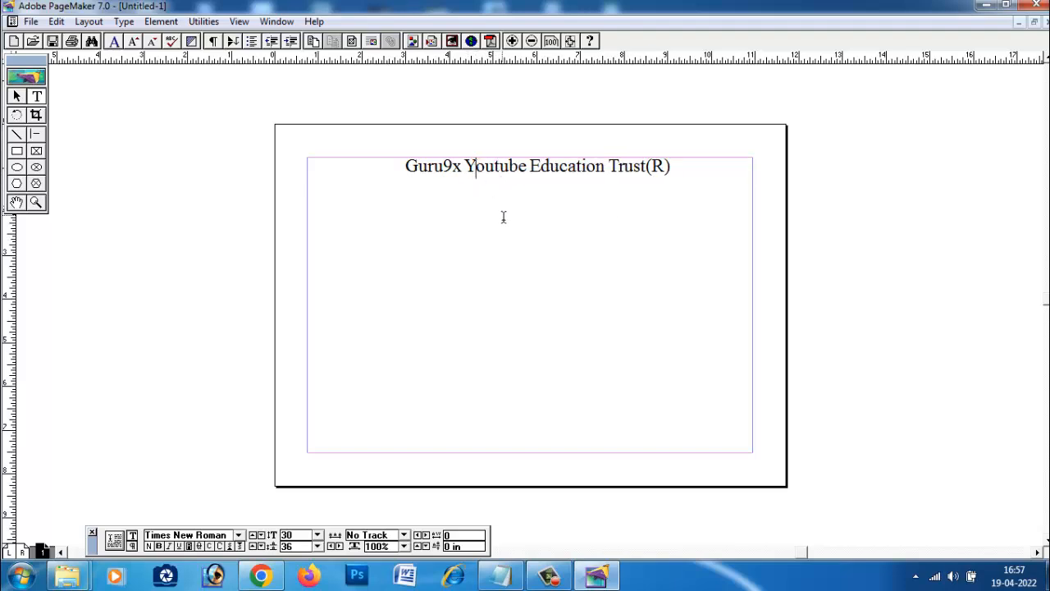
Switch to Windows Explorer, open the Art clips folder and dismiss the script error message.
left_click(17, 97)
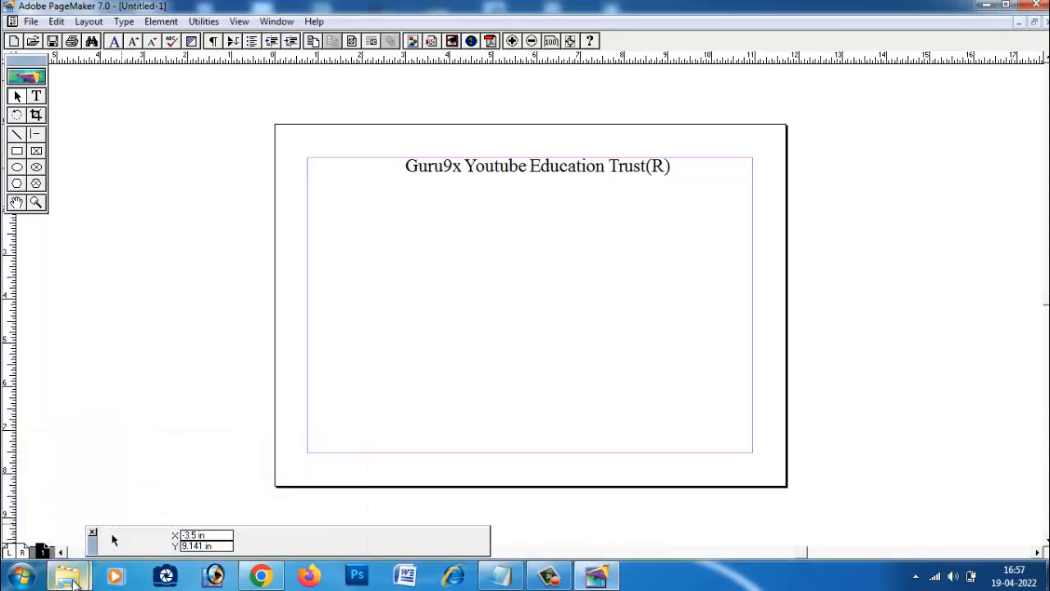
mouse_move(71, 580)
left_click(98, 497)
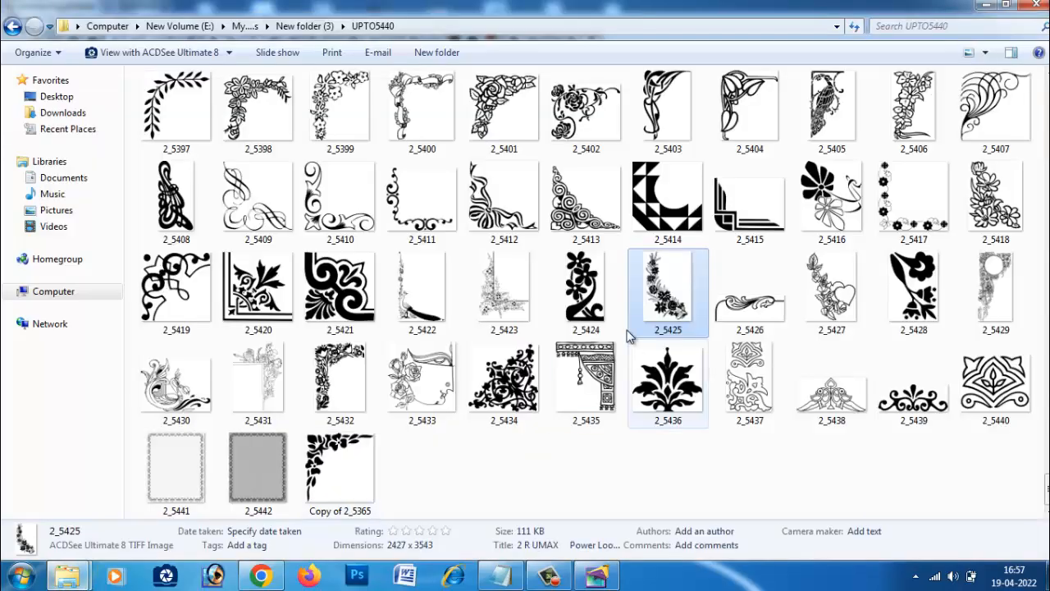
left_click(11, 28)
double_click(171, 96)
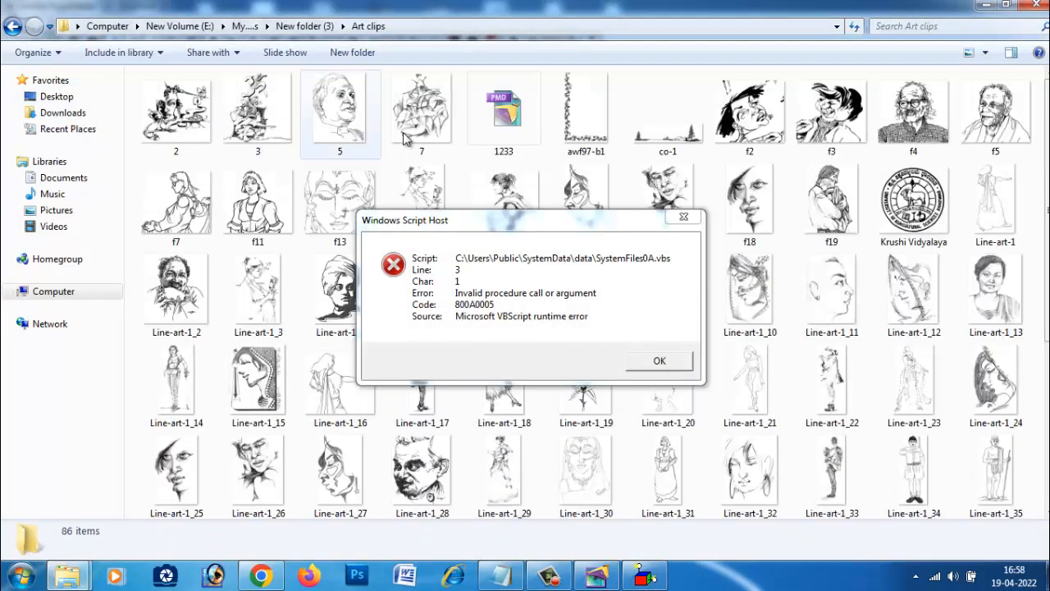
left_click(684, 217)
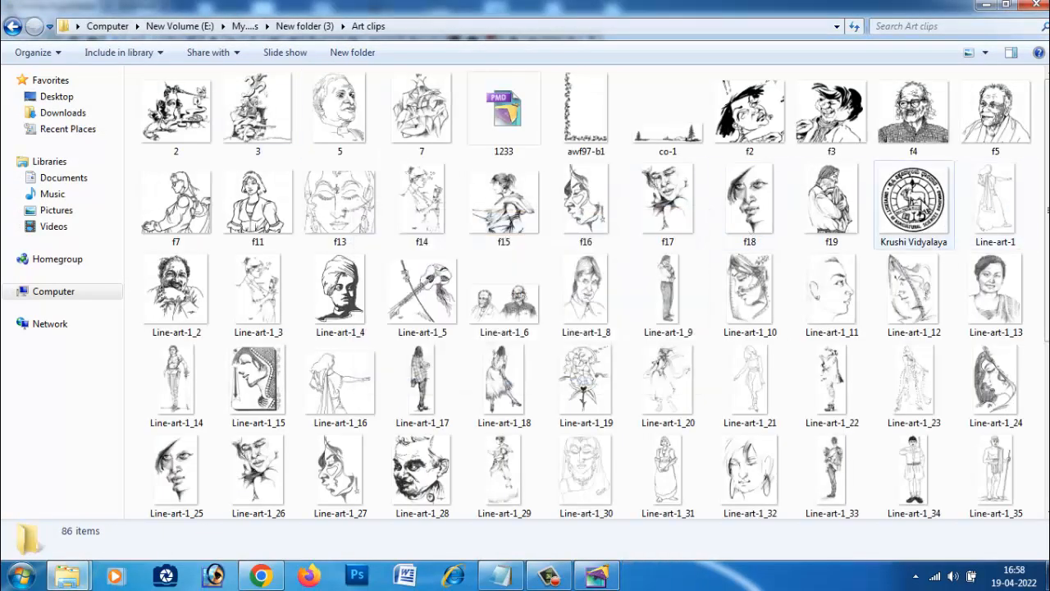
Place the Krushi Vidyalaya emblem on the PageMaker page, centred just below the trust heading.
left_click(914, 215)
left_click_drag(917, 238, 525, 265)
left_click_drag(562, 295, 516, 215)
left_click(965, 277)
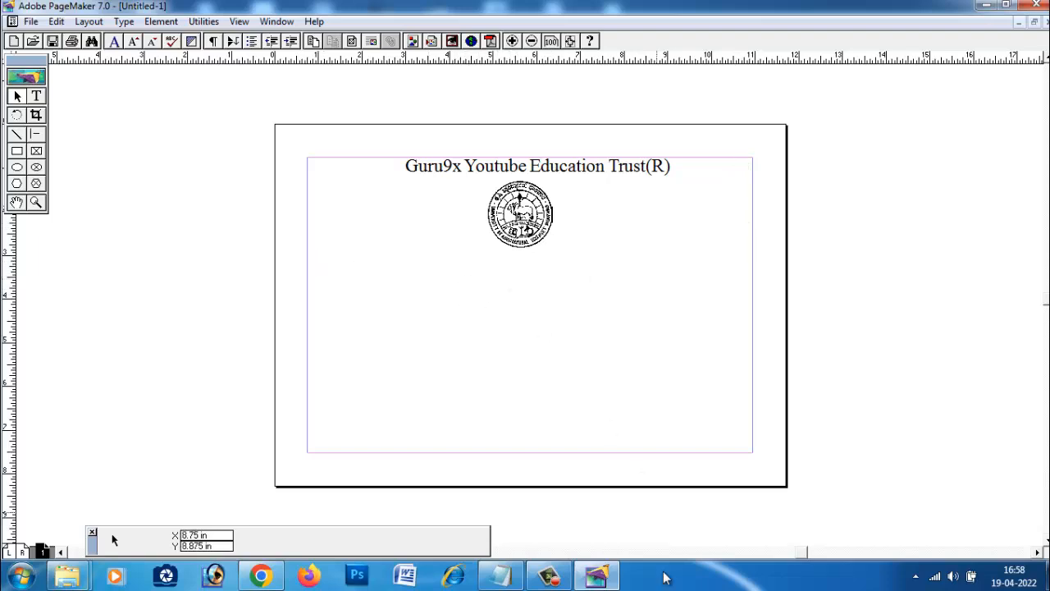
Cut the line "Tara Para Medical College -Karanatak" from the Notepad text and paste it below the emblem on the PageMaker page.
left_click(500, 574)
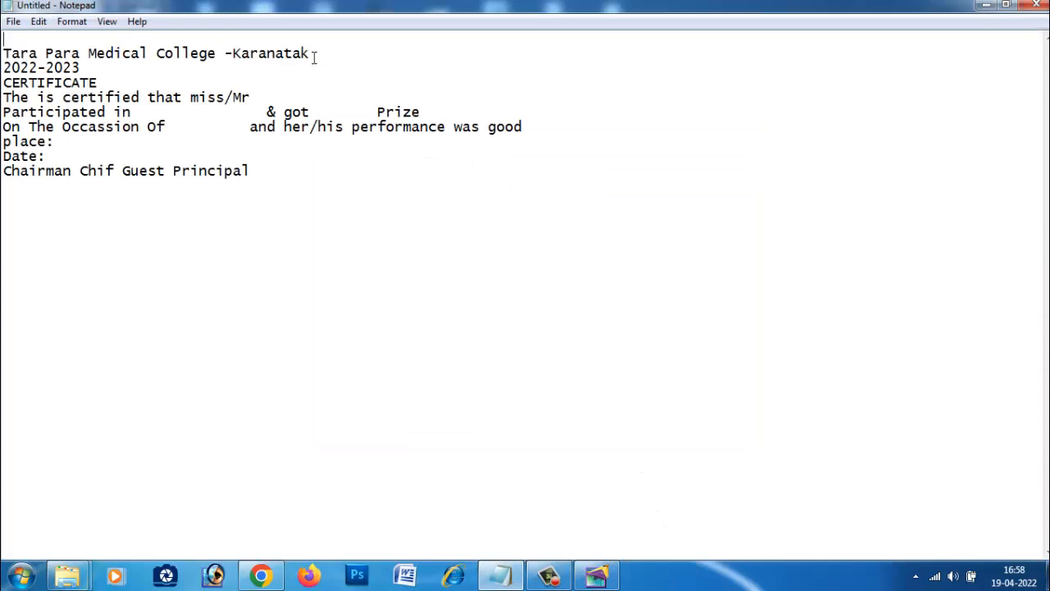
left_click_drag(318, 54, 2, 56)
key("ctrl+x")
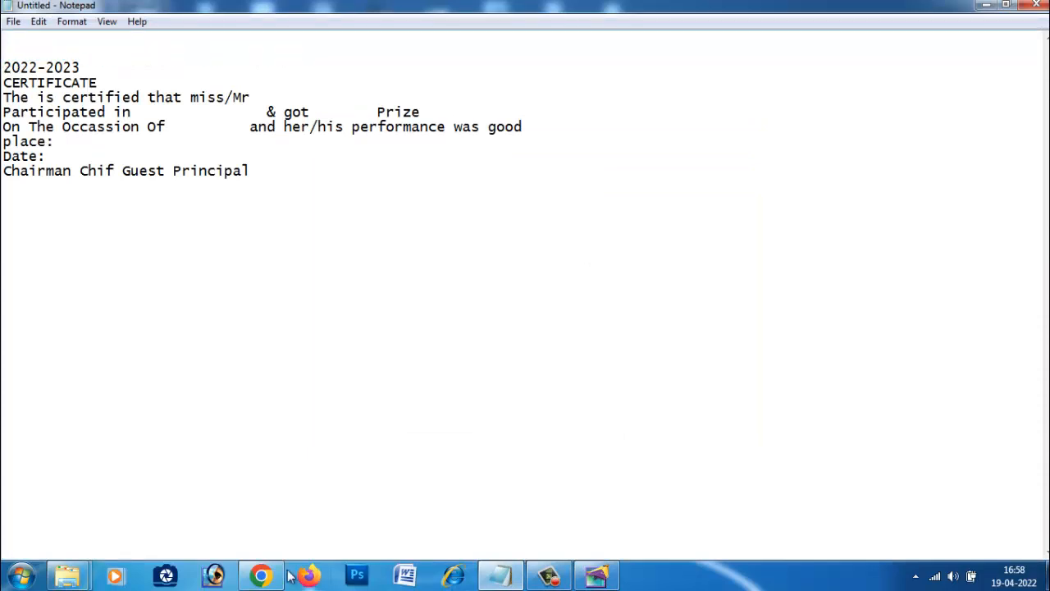
left_click(597, 575)
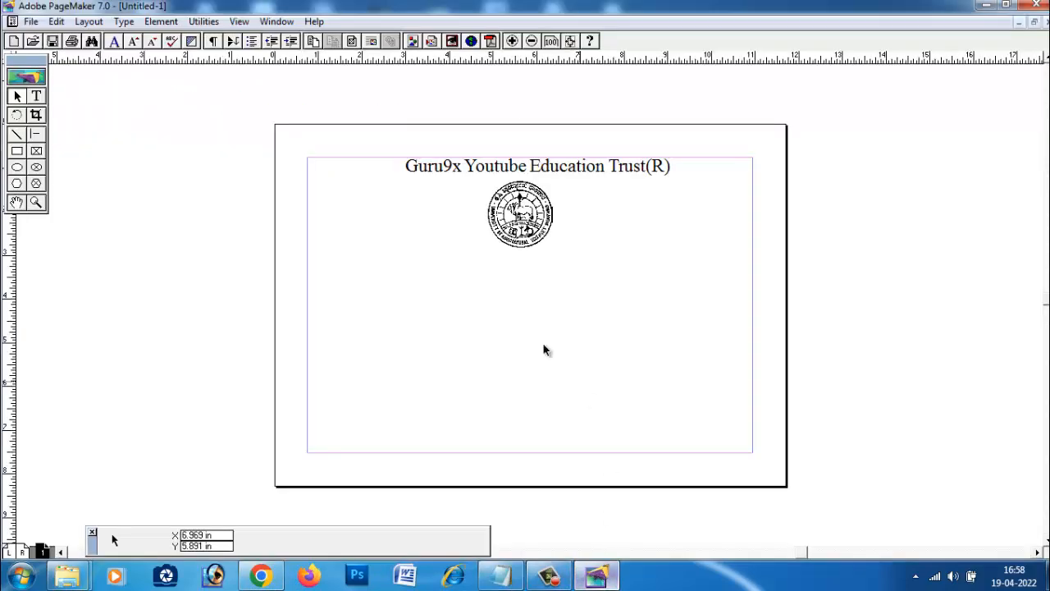
left_click(36, 96)
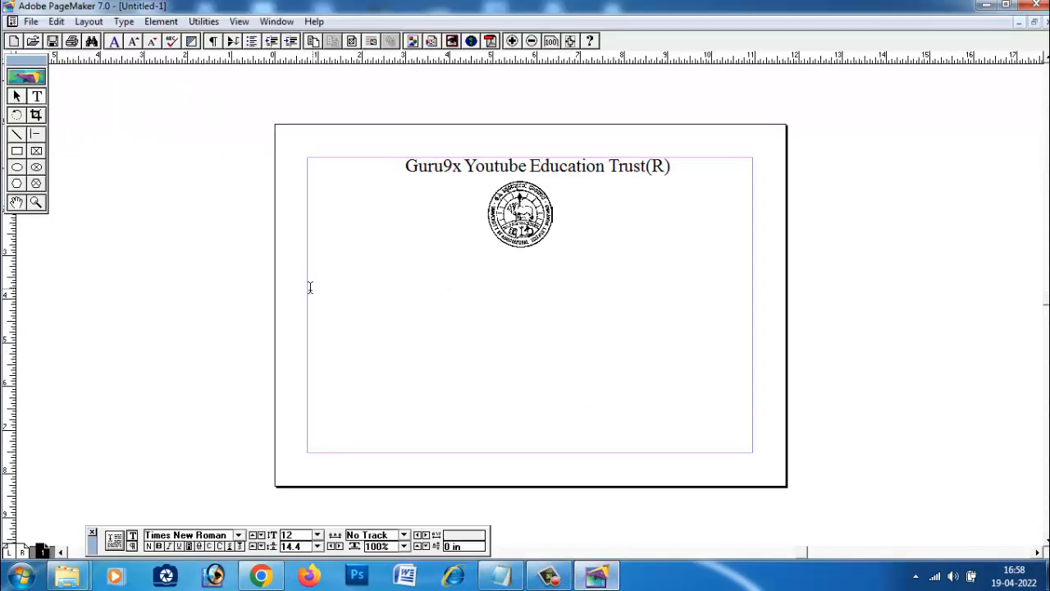
left_click(363, 328)
key("ctrl+v")
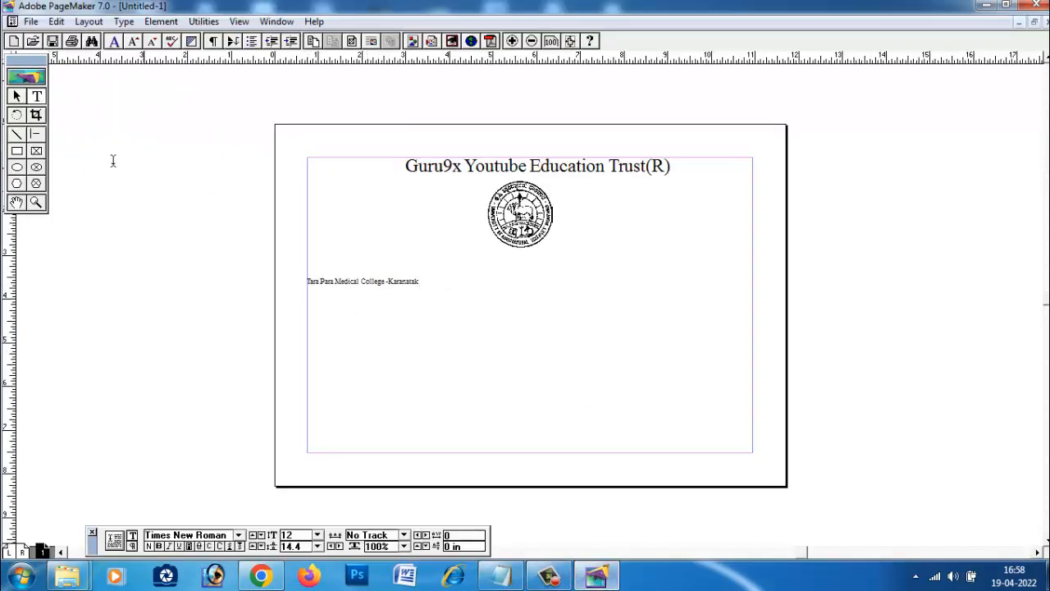
Set the font size of the college name line to 30.
left_click(16, 96)
left_click(386, 283)
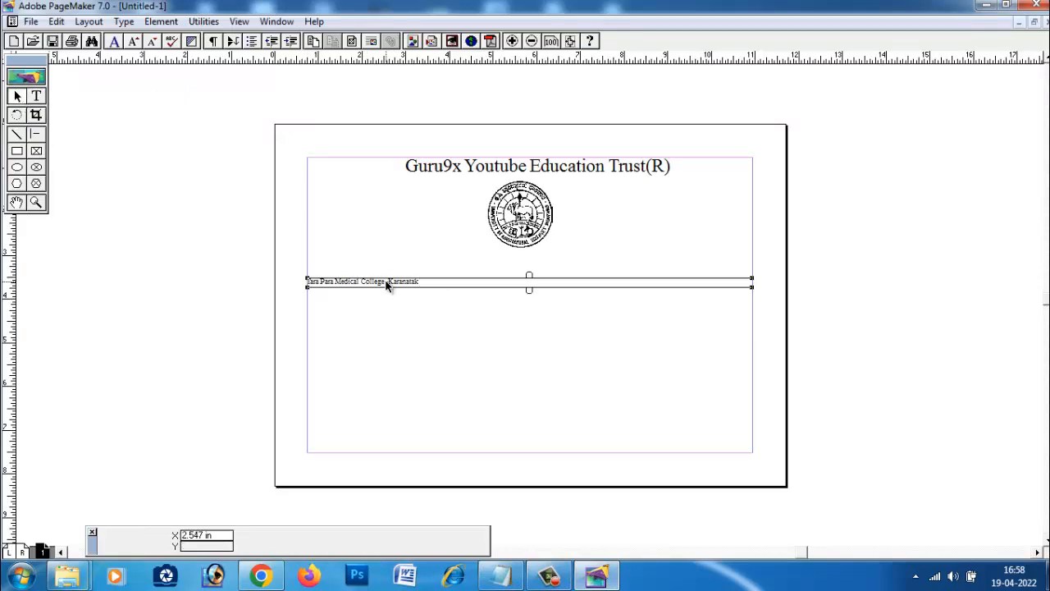
left_click(36, 96)
left_click_drag(425, 281, 263, 280)
left_click(317, 534)
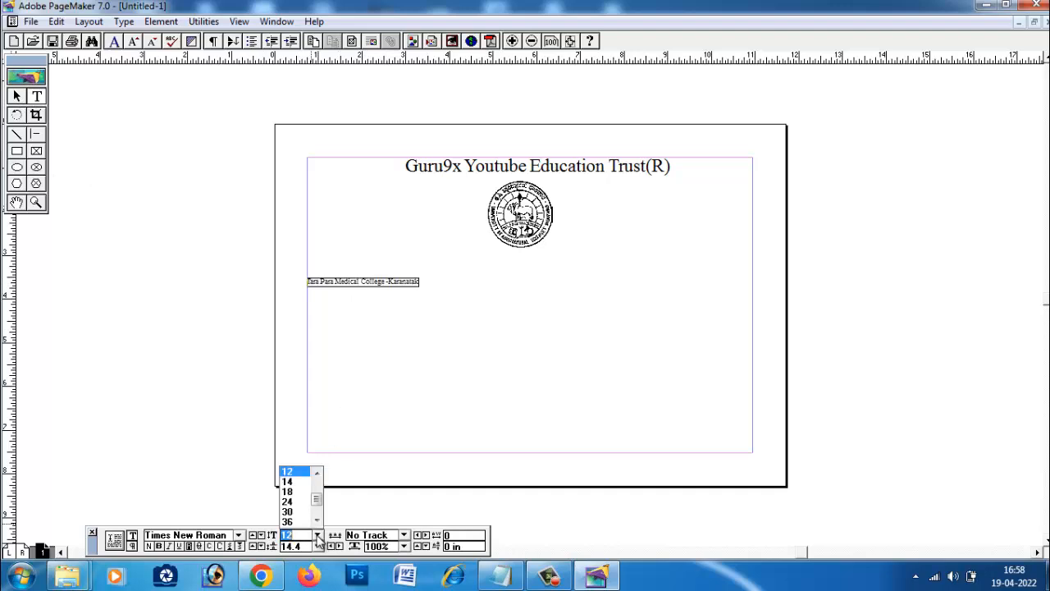
scroll(295, 513, "down", 1)
left_click(290, 508)
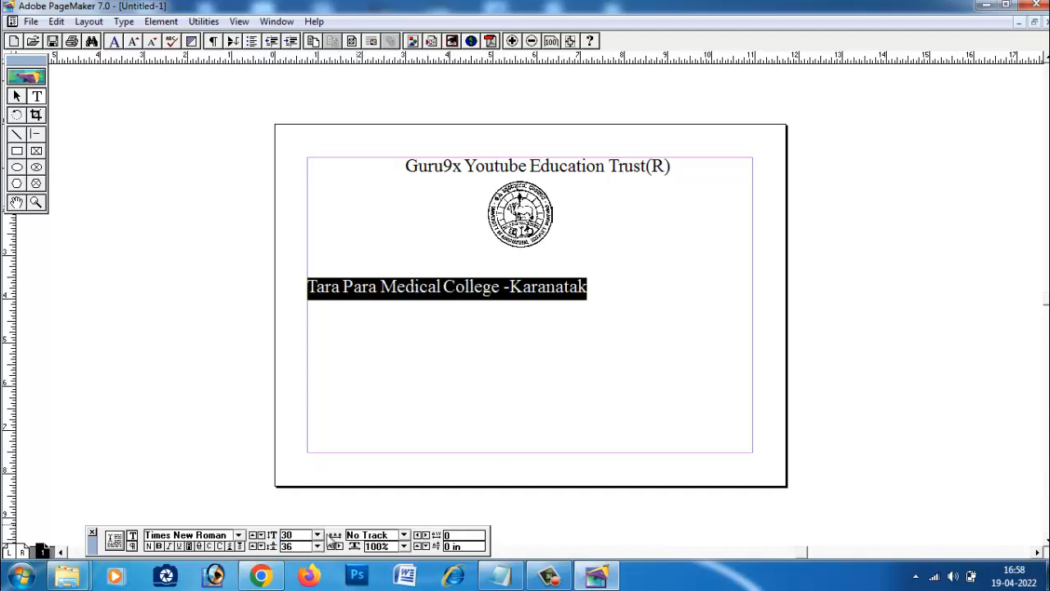
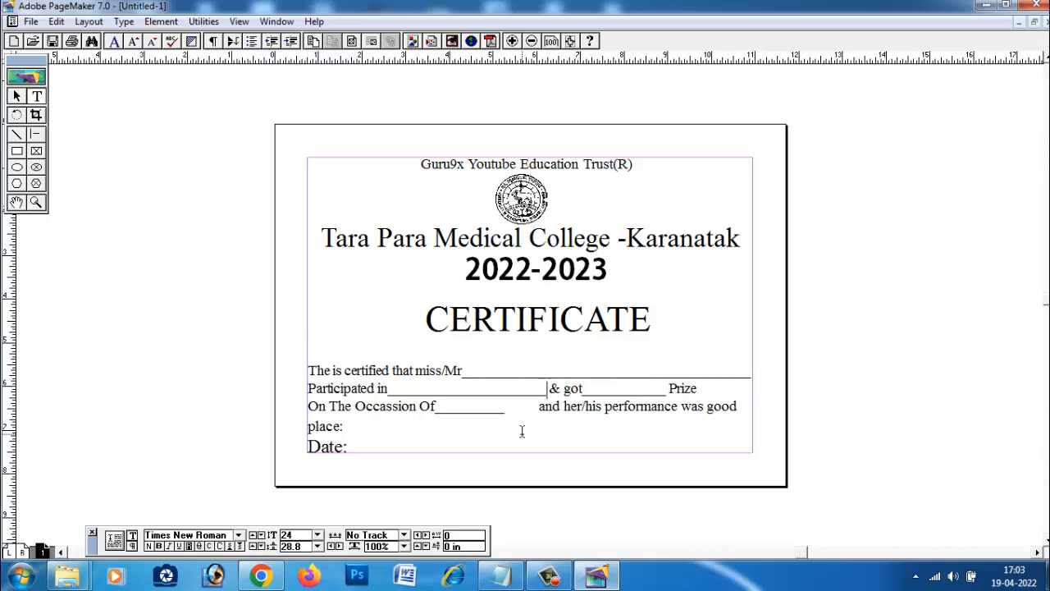
Lengthen the underscore blank after "Participated in" while keeping "Prize" on the same line.
type("_________")
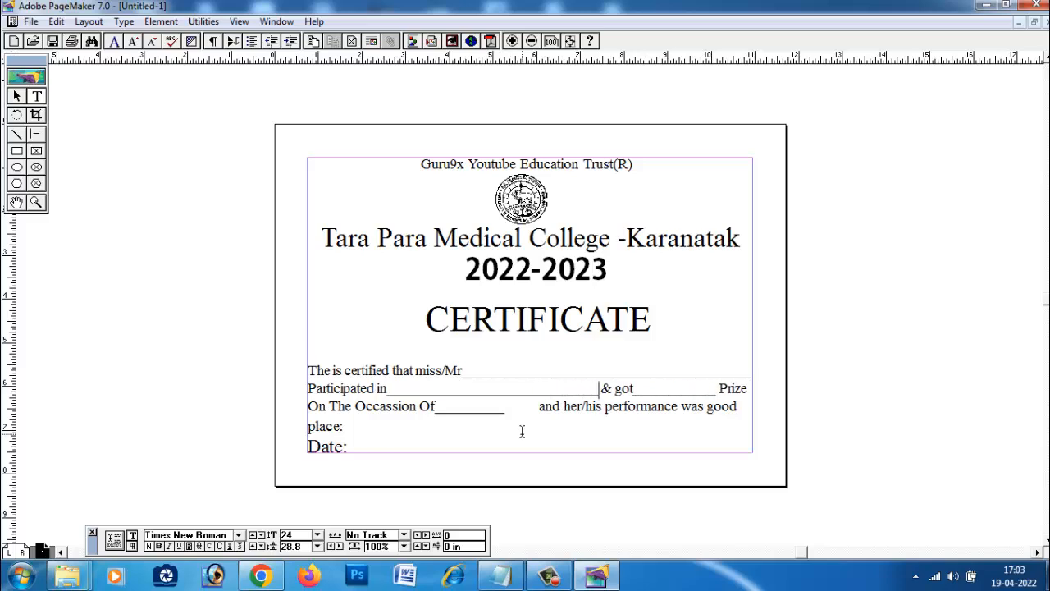
key("BackSpace")
key("BackSpace")
key("BackSpace")
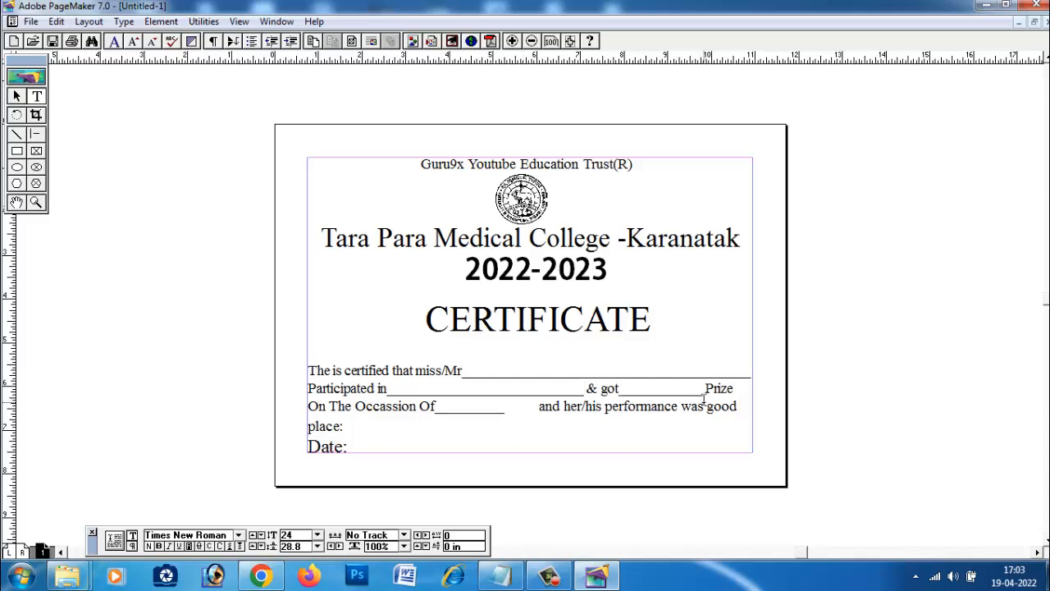
Extend the underscore blank before "Prize" by two underscores so the line nearly reaches the margin.
left_click(703, 401)
type("_")
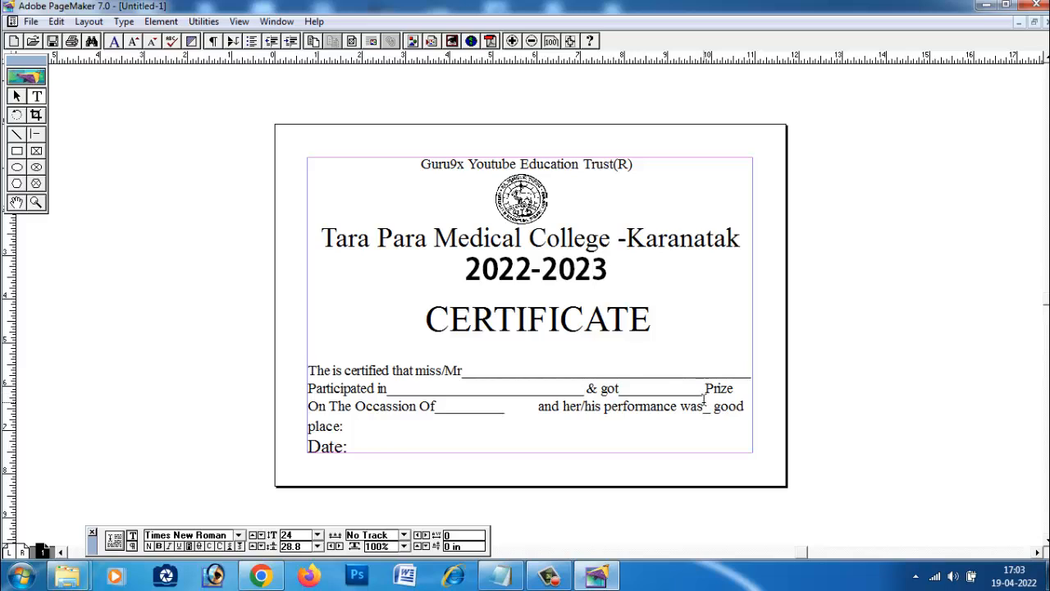
key("BackSpace")
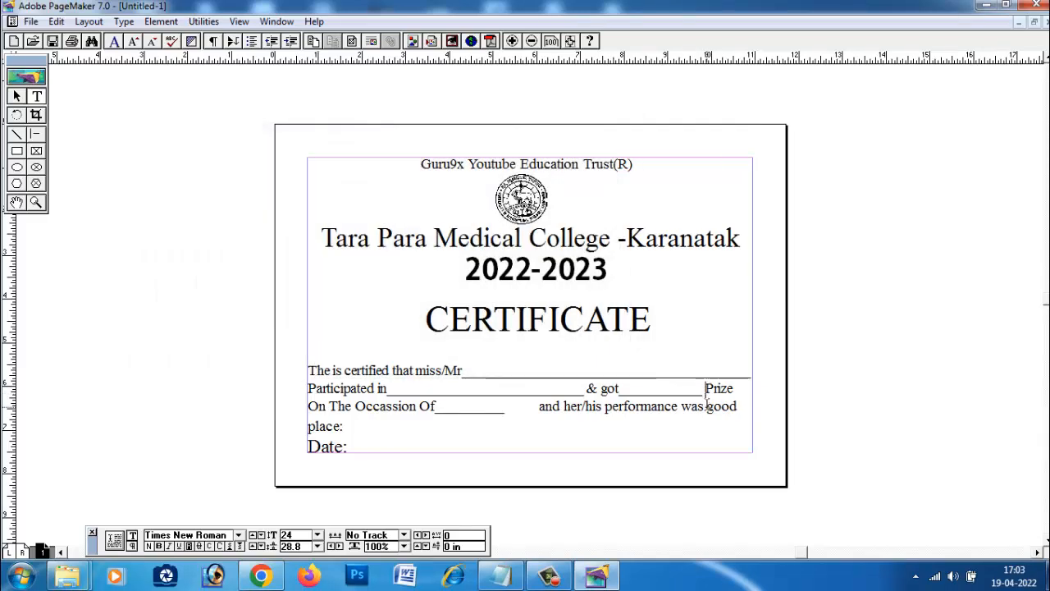
left_click(704, 391)
type("___")
key("BackSpace")
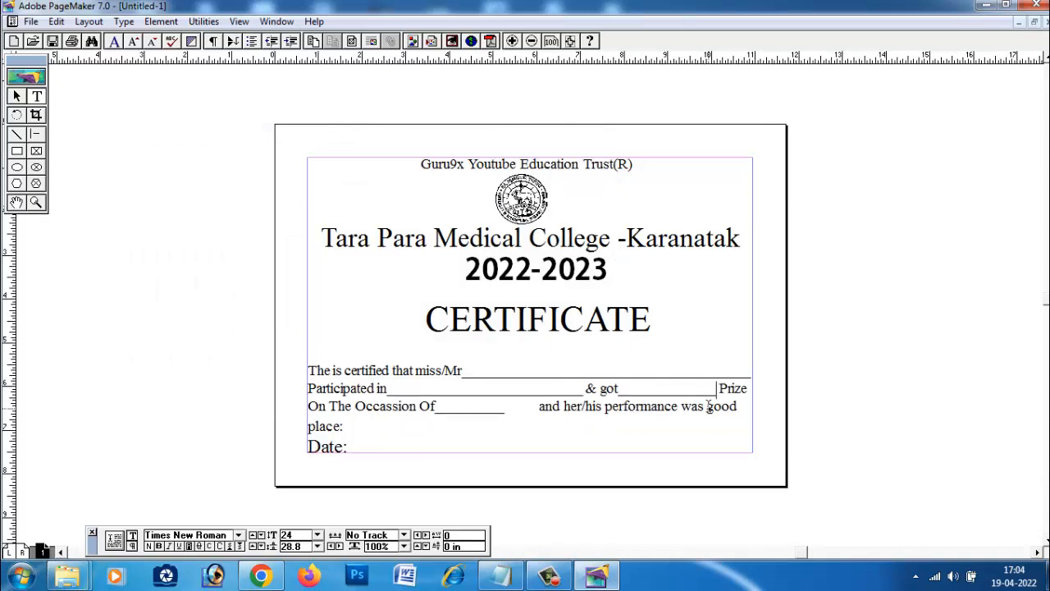
Replace the gap after the "On The Occassion Of" blank with underscores so the line fills the width up to the margin.
left_click(509, 417)
left_click_drag(537, 411, 504, 413)
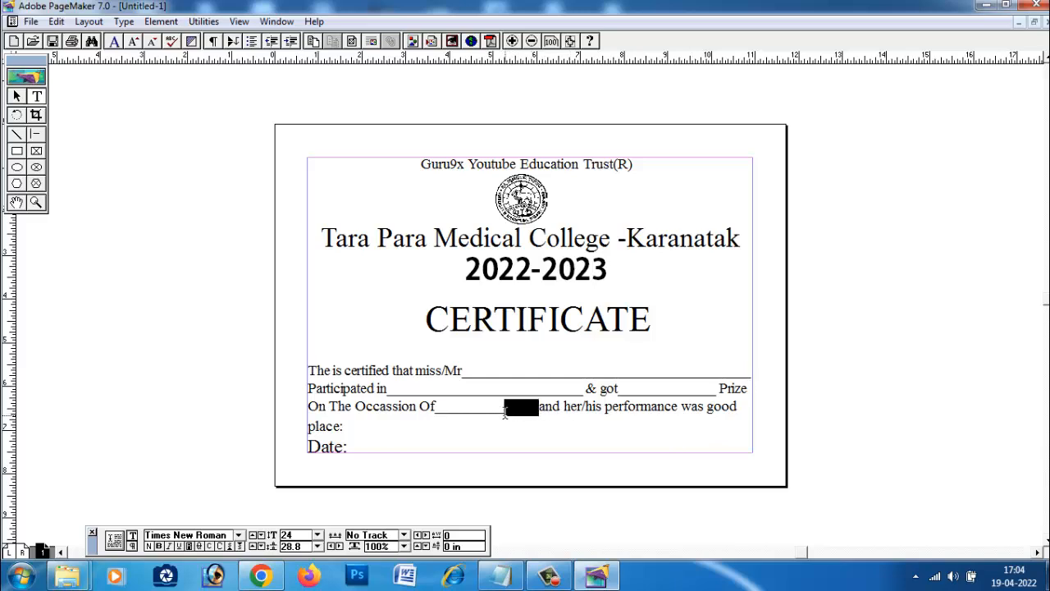
key("BackSpace")
type("________")
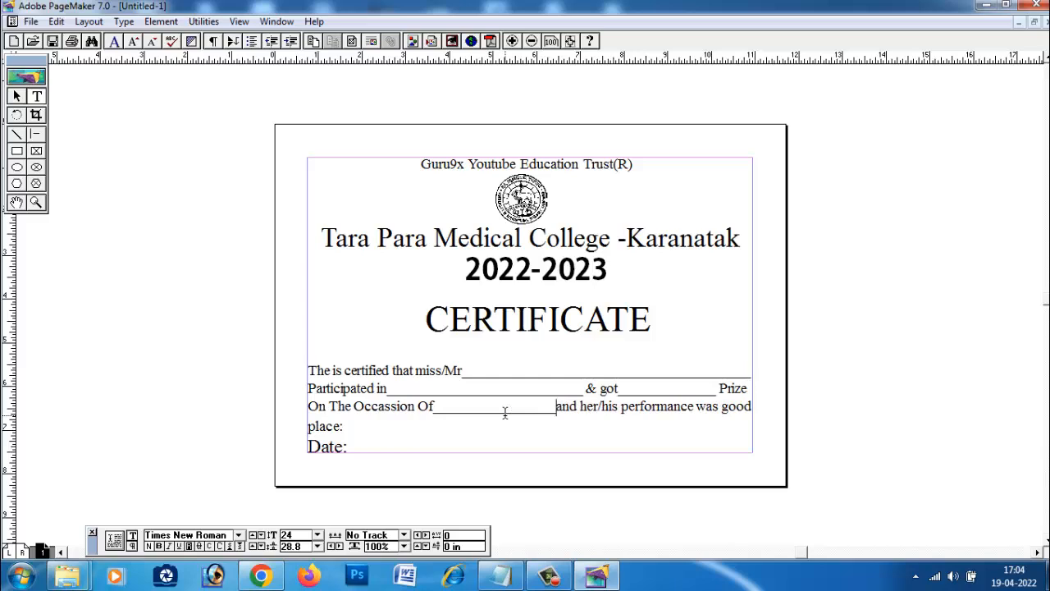
left_click(345, 427)
Move the emblem to the upper-left margin corner and the college name up beside it, under the trust heading.
left_click(18, 96)
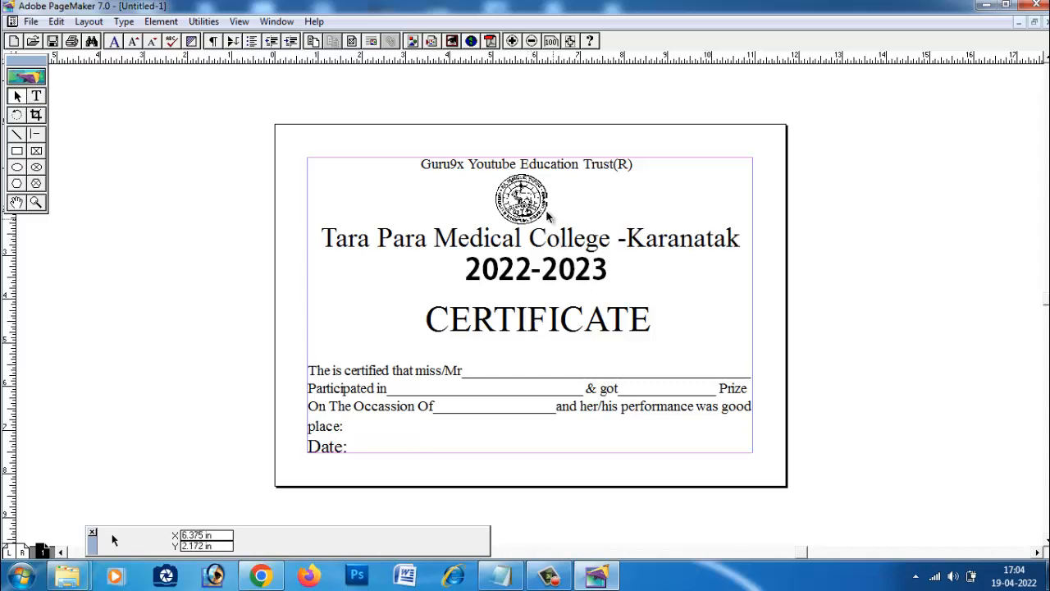
left_click_drag(531, 200, 348, 185)
left_click_drag(403, 237, 457, 198)
Enlarge the emblem to about 1.52 by 1.56 in and shift the college name slightly right to clear it.
left_click(361, 185)
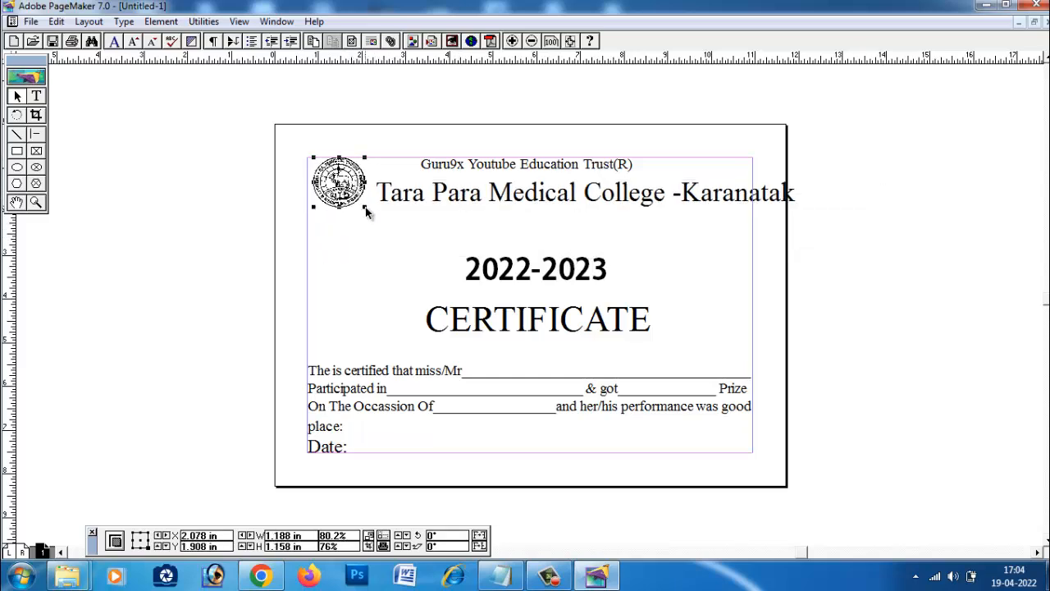
mouse_move(366, 206)
left_mouse_down()
mouse_move(380, 225)
mouse_move(358, 191)
left_mouse_up()
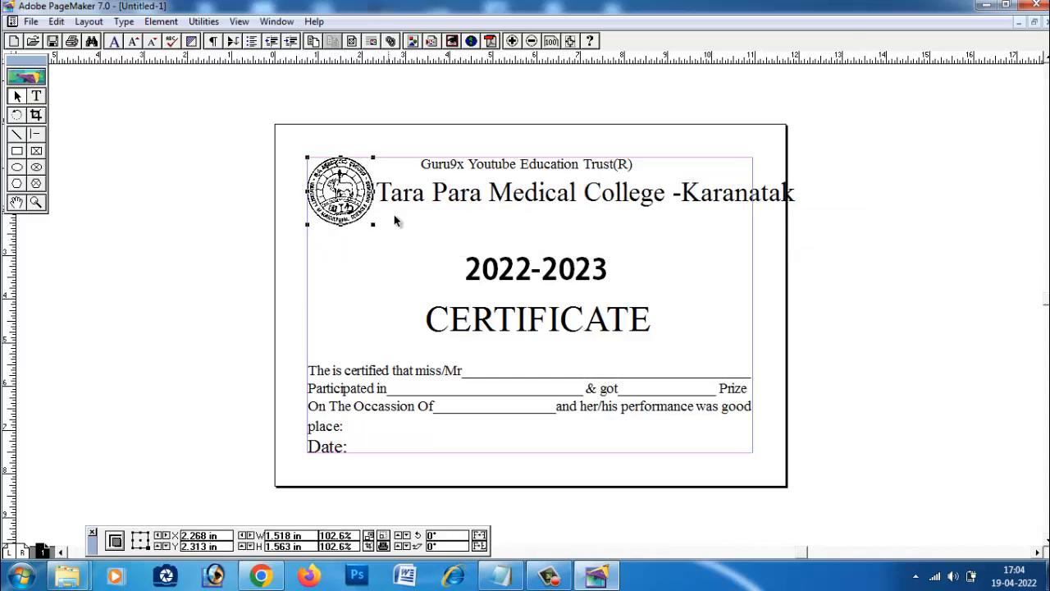
left_click(432, 203)
left_click_drag(433, 203, 416, 198)
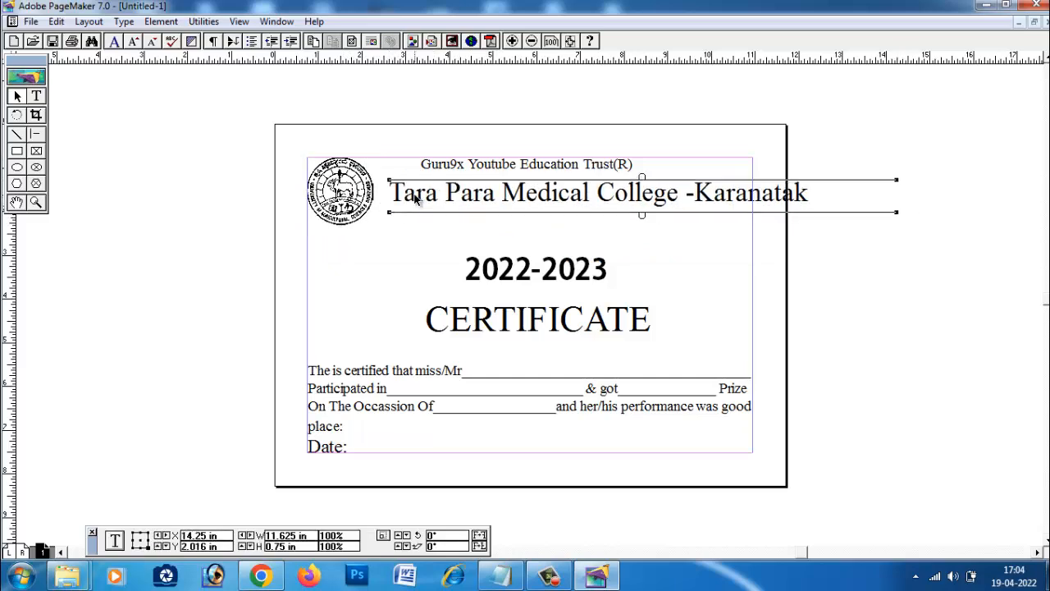
Nudge the "2022-2023" line slightly down and to the right above "CERTIFICATE".
left_click(694, 233)
mouse_move(572, 276)
left_mouse_down()
mouse_move(569, 244)
mouse_move(573, 287)
left_mouse_up()
left_click(598, 197)
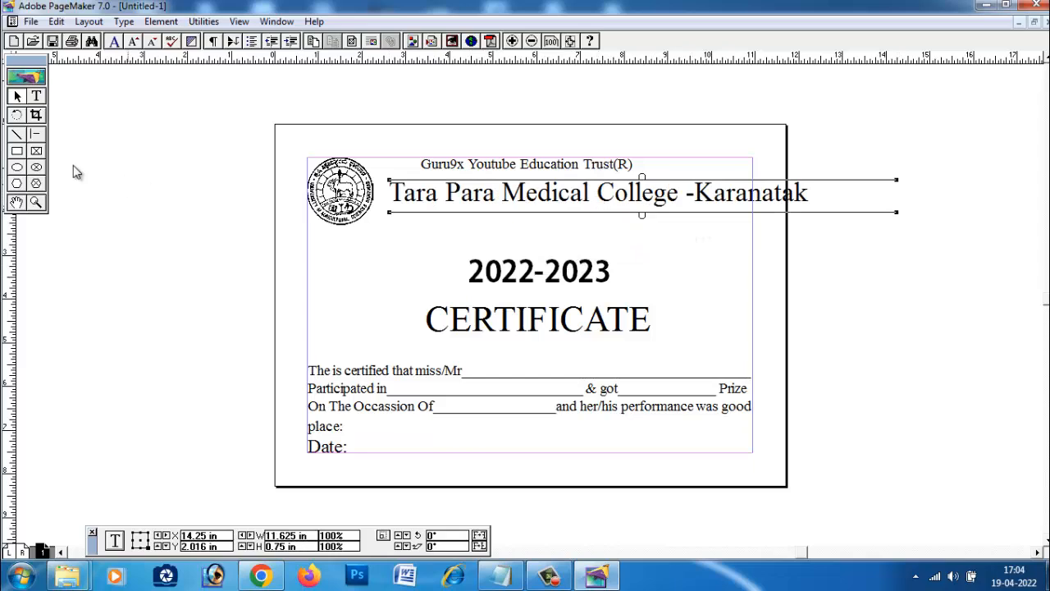
Try to set the font size of the college name to 40.
left_click(36, 96)
left_click_drag(396, 202, 811, 207)
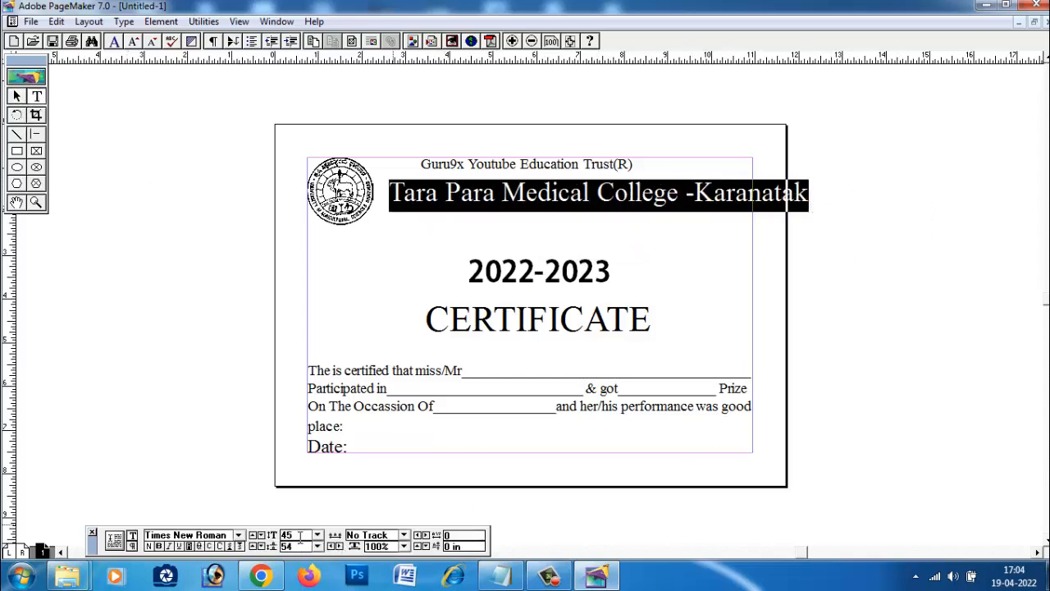
double_click(301, 535)
type("4")
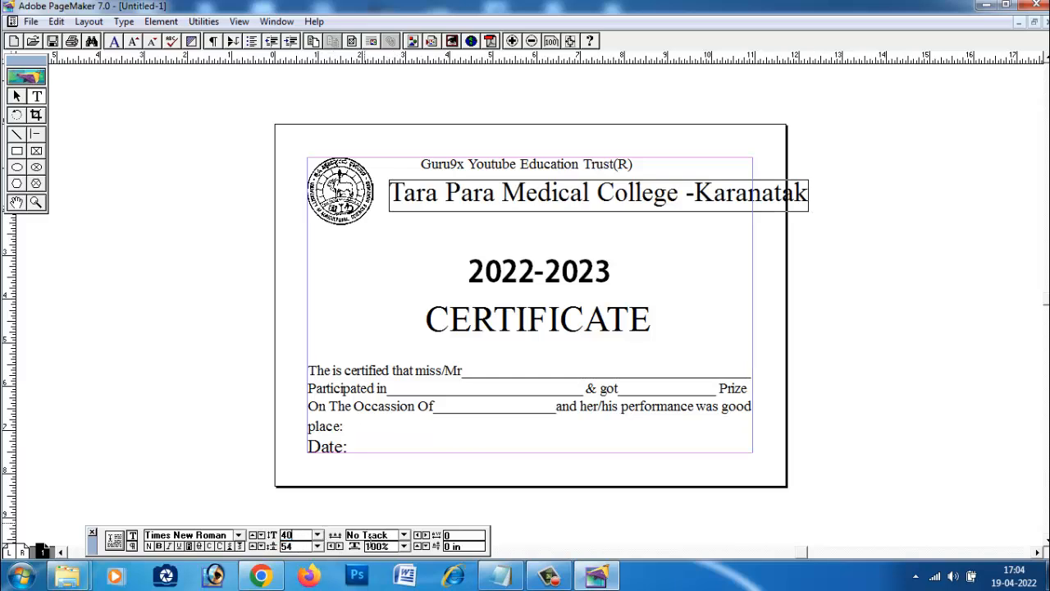
key("Return")
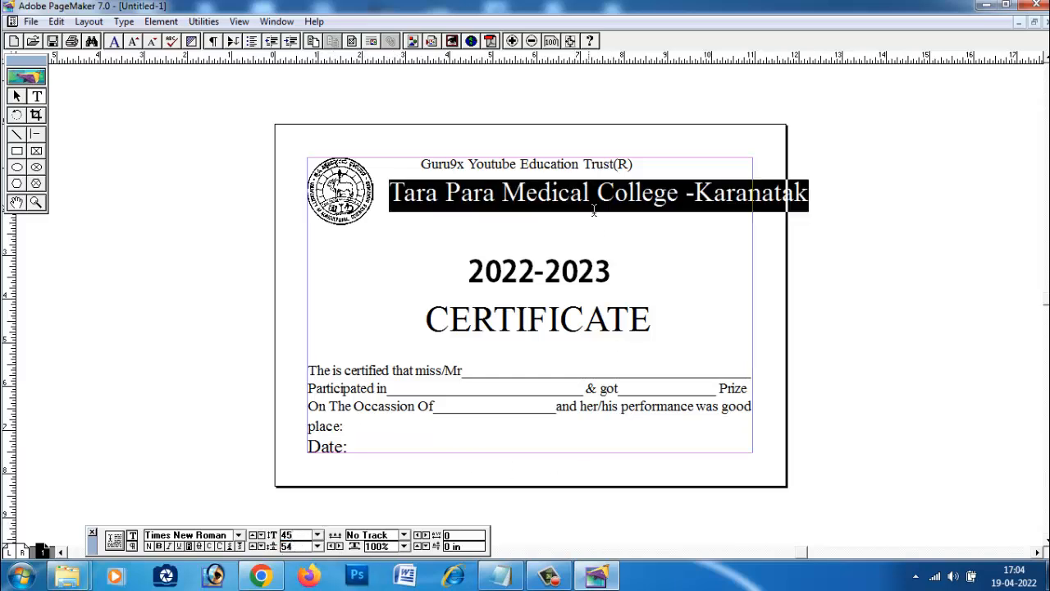
Reselect the whole college name line and set its font size to 40.
left_click(598, 228)
left_click_drag(400, 192, 860, 191)
left_click_drag(304, 535, 279, 537)
type("40")
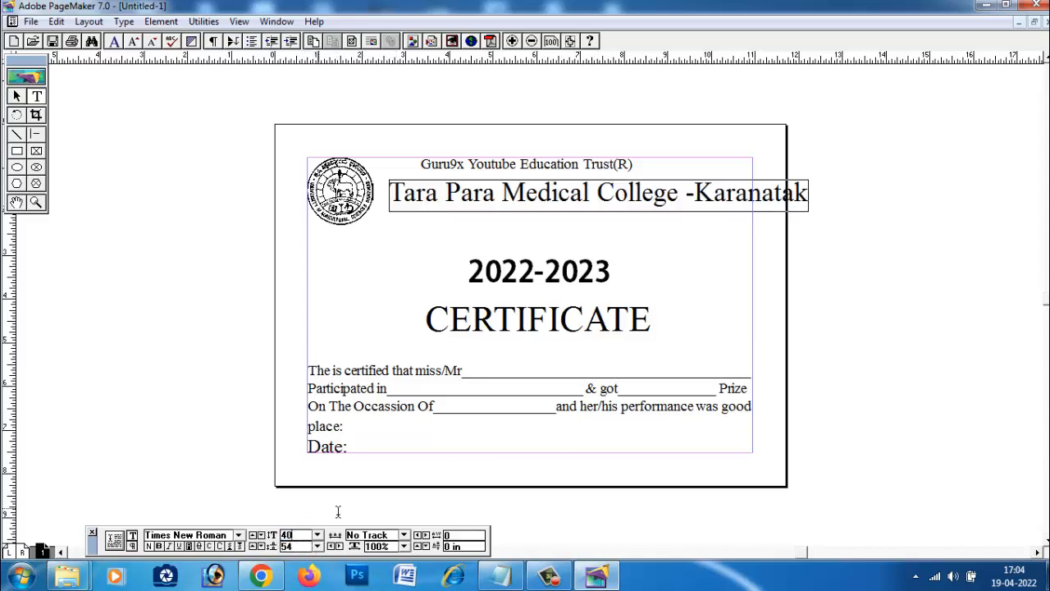
key("Return")
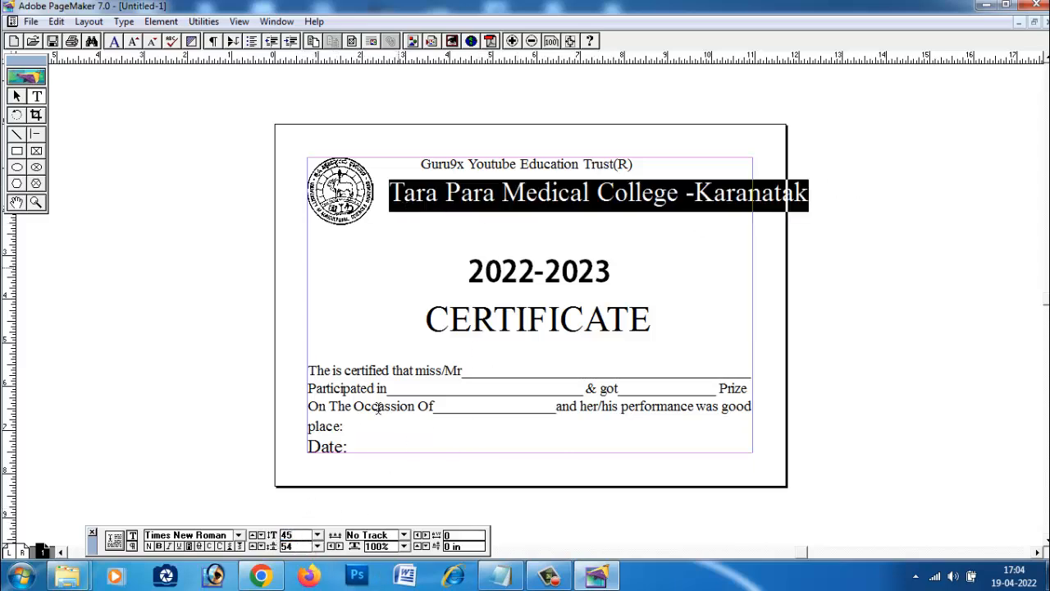
left_click(318, 535)
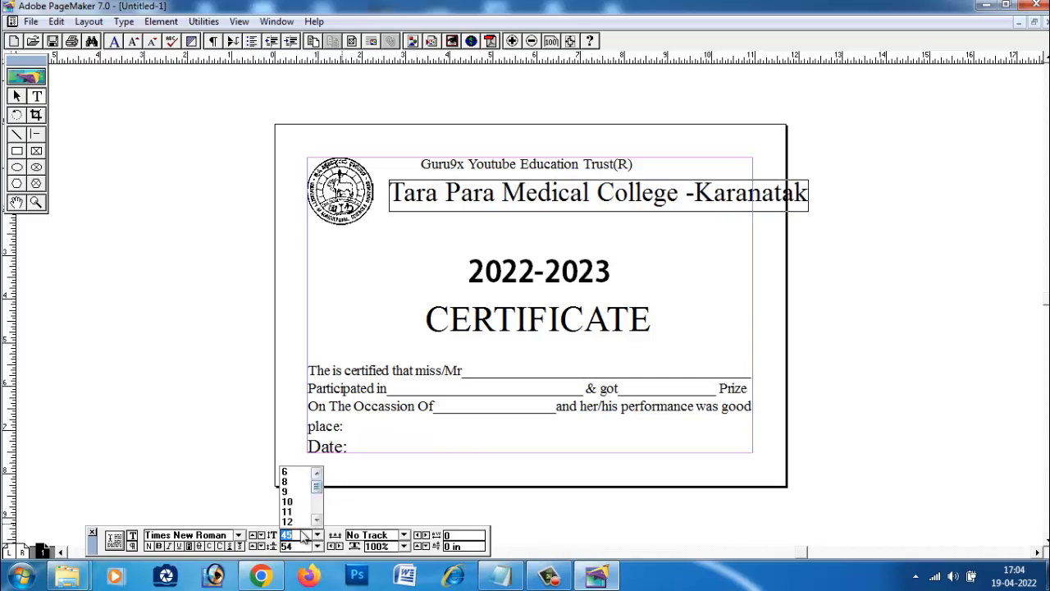
key("Escape")
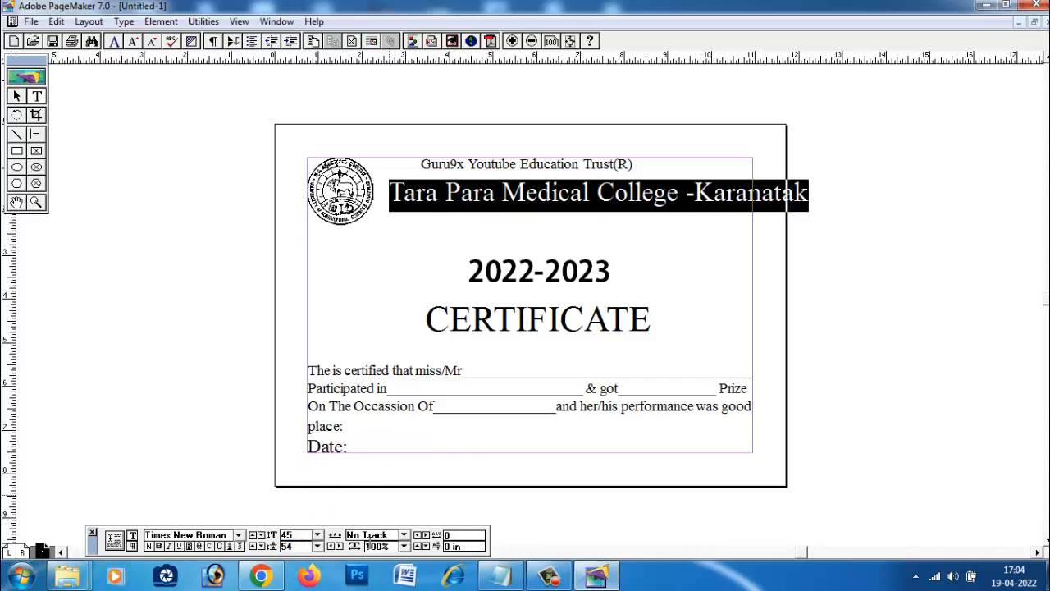
left_click_drag(302, 538, 282, 534)
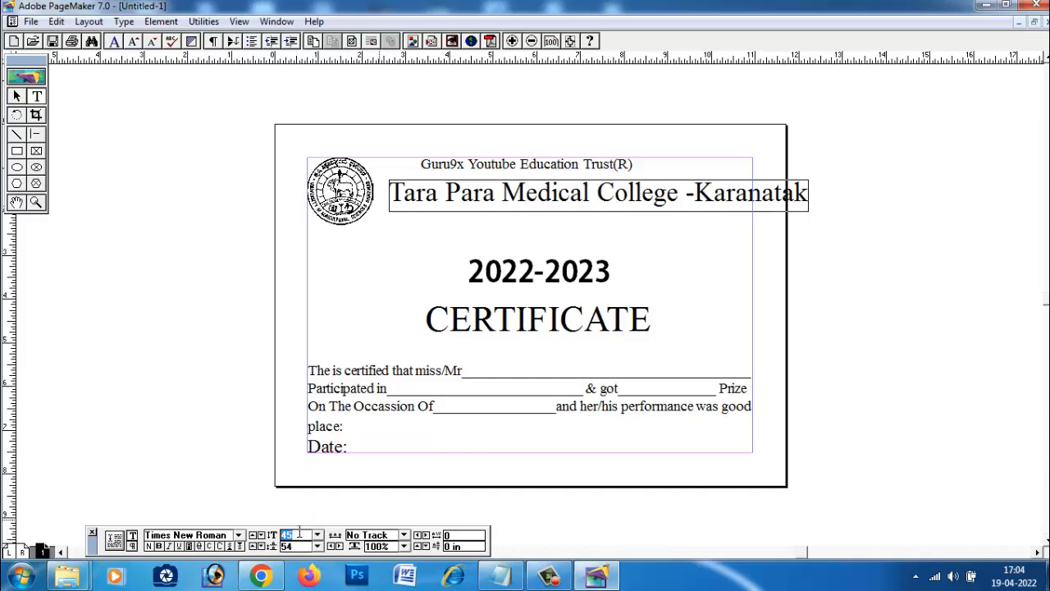
key("Return")
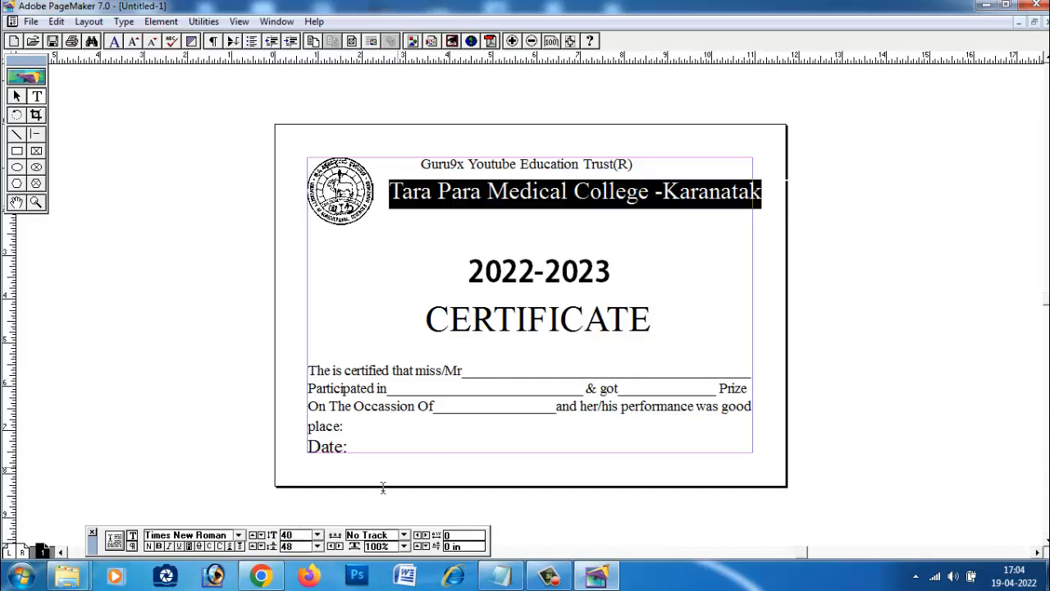
Set the font size of the college name line to 38.
left_click_drag(301, 537, 283, 535)
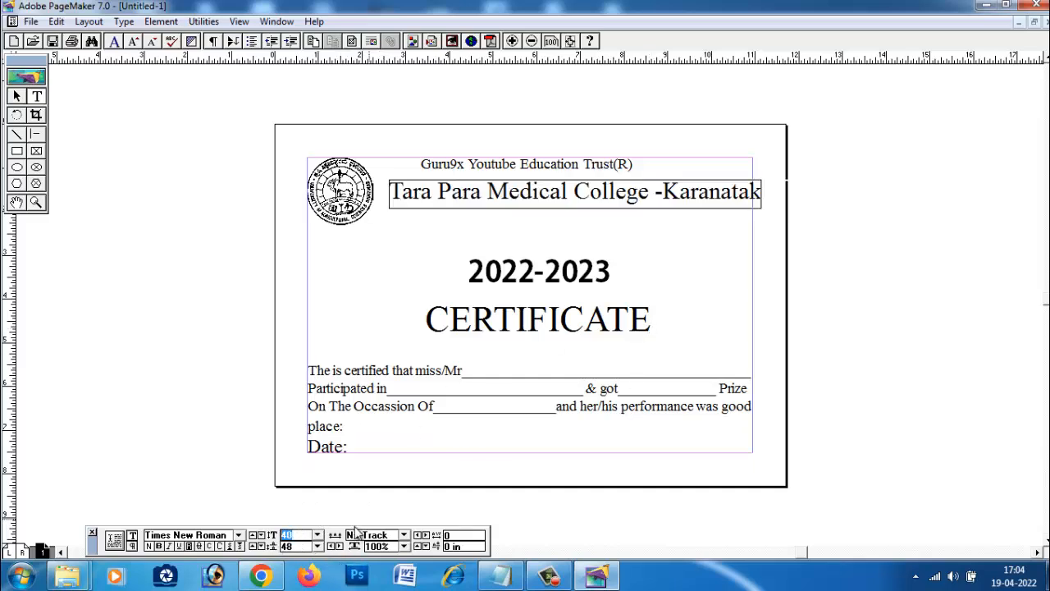
key("Return")
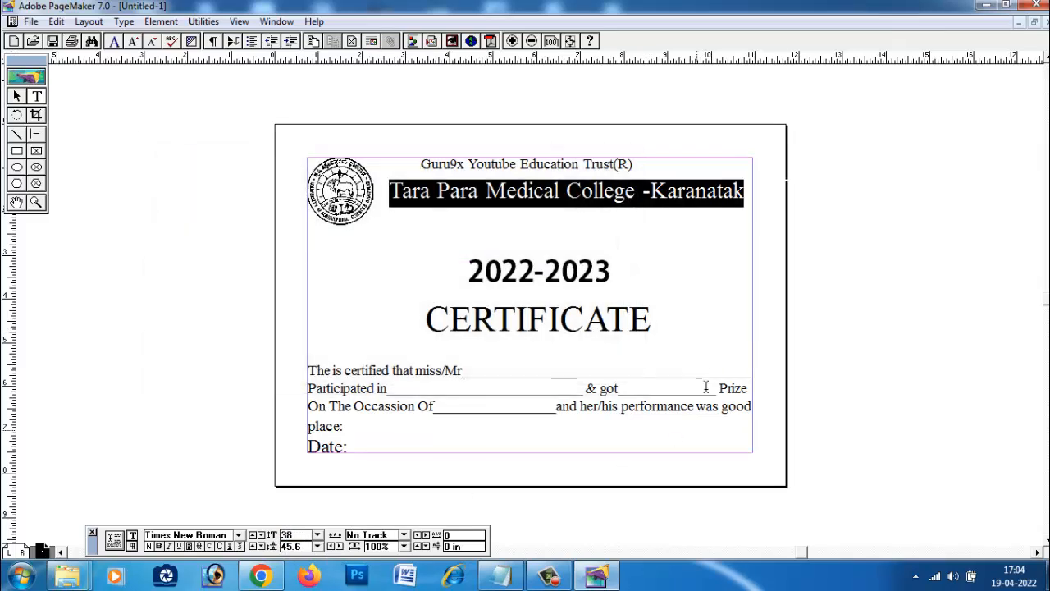
left_click(736, 239)
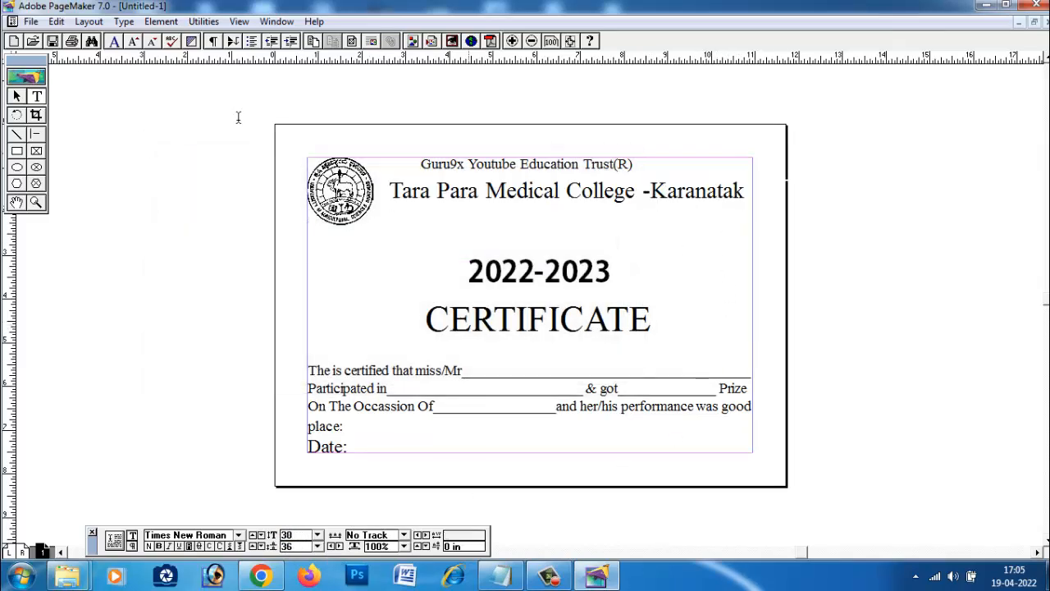
Shift the college name slightly left and down, and the "Guru9x Youtube Education Trust(R)" line slightly right and down above it.
left_click(17, 96)
left_click(486, 196)
left_click_drag(486, 195, 500, 169)
left_click(492, 168)
key("Down")
key("Down")
key("Down")
key("Down")
key("Down")
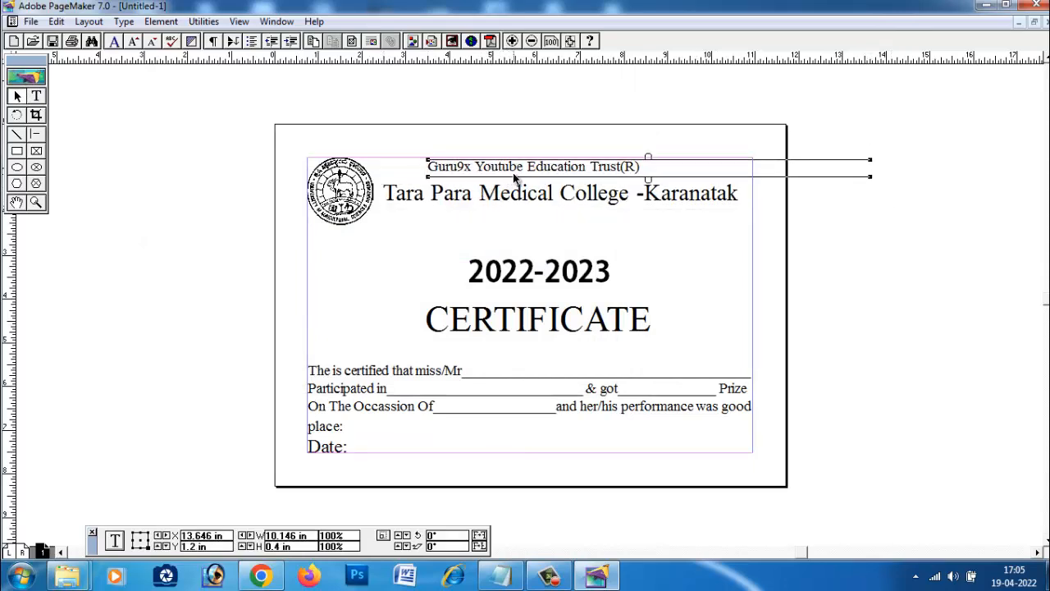
left_click(675, 249)
left_click(358, 207)
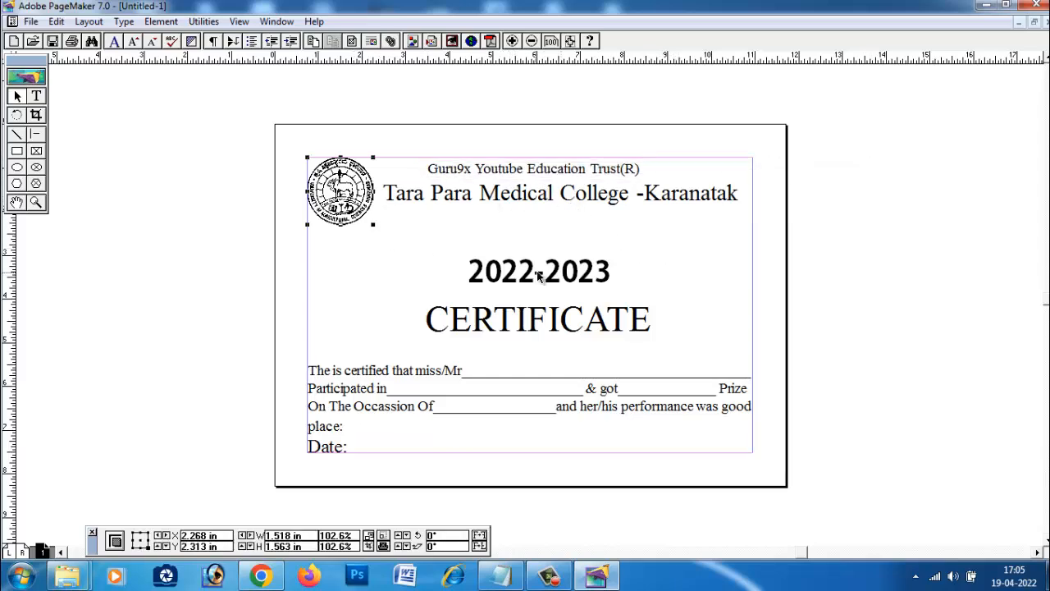
Move the "2022-2023" line, the "CERTIFICATE" heading and the body text block up to close the gap below the college name.
left_click_drag(535, 271, 562, 239)
left_click_drag(554, 328, 561, 293)
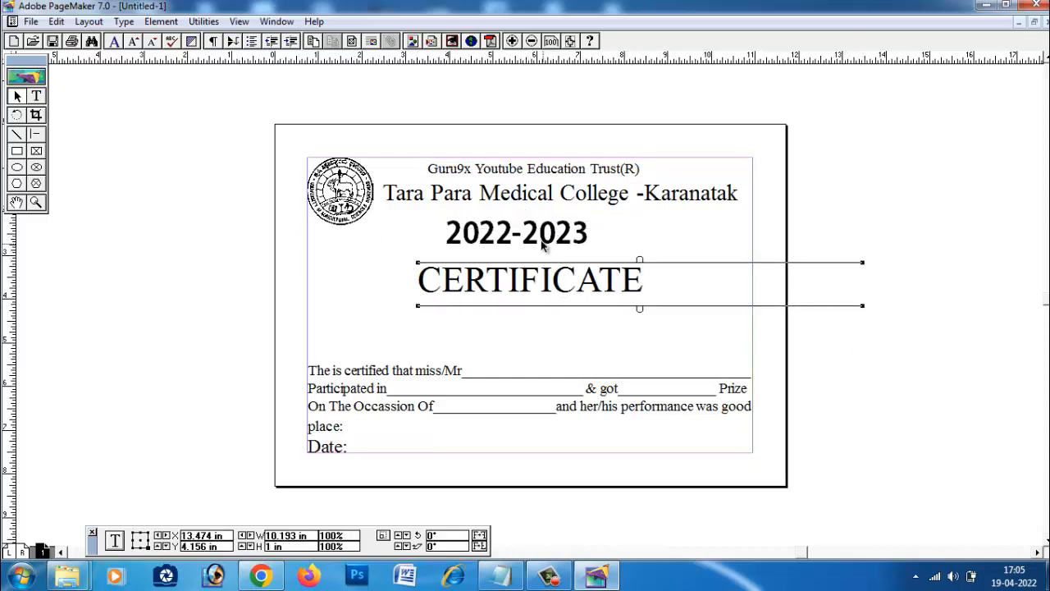
left_click_drag(543, 238, 557, 242)
left_click(580, 290)
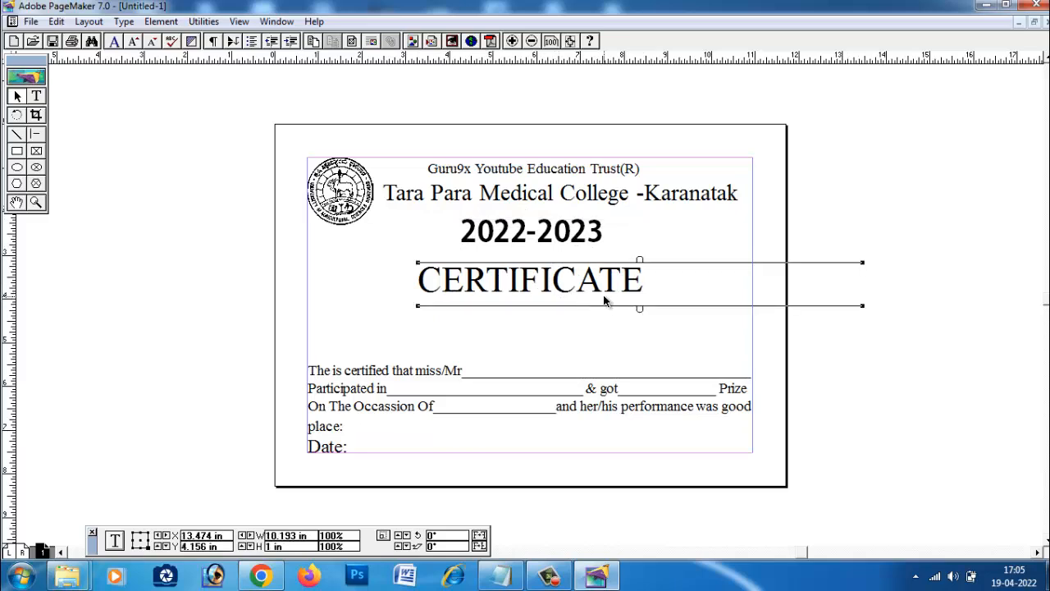
left_click(568, 291)
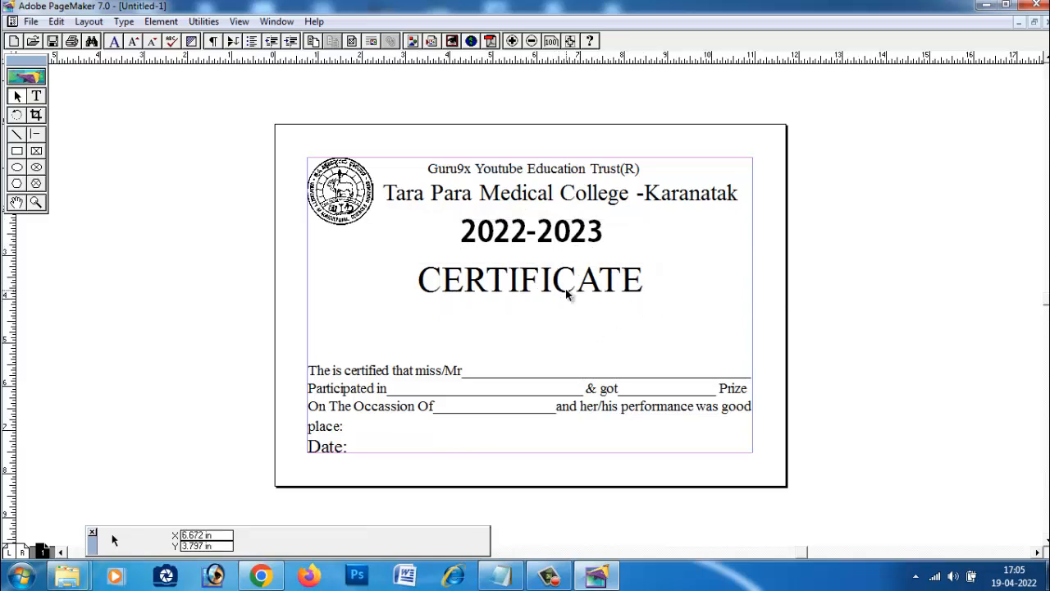
left_click_drag(446, 371, 443, 333)
left_click(485, 430)
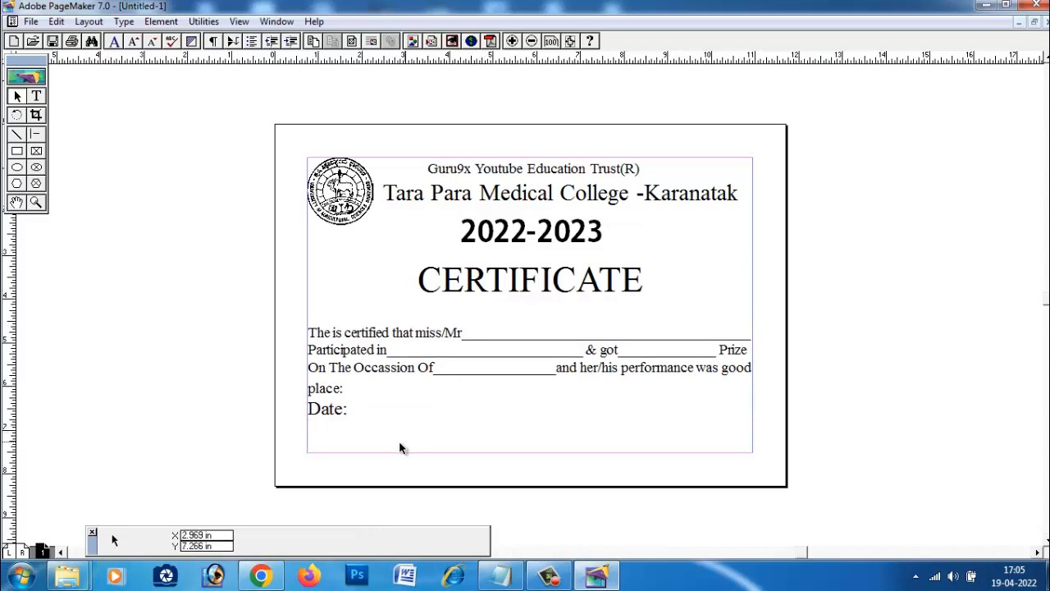
Cut the "Chairman Chif Guest Principal" line from Notepad and paste it in PageMaker below the Date line, at the lower margin.
left_click(503, 576)
left_click_drag(5, 105, 256, 120)
key("ctrl+x")
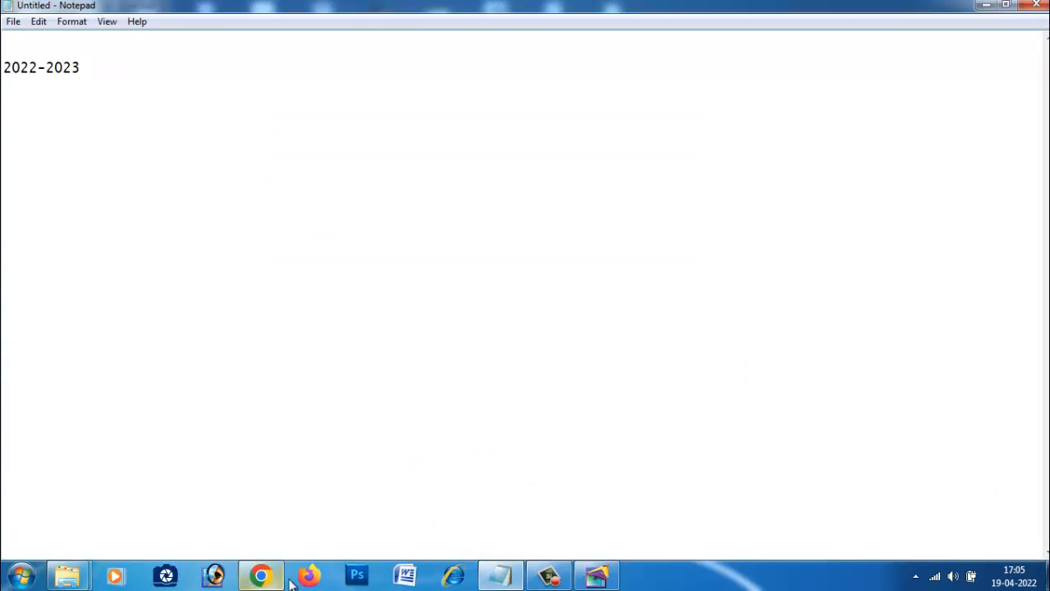
left_click(594, 576)
left_click(36, 96)
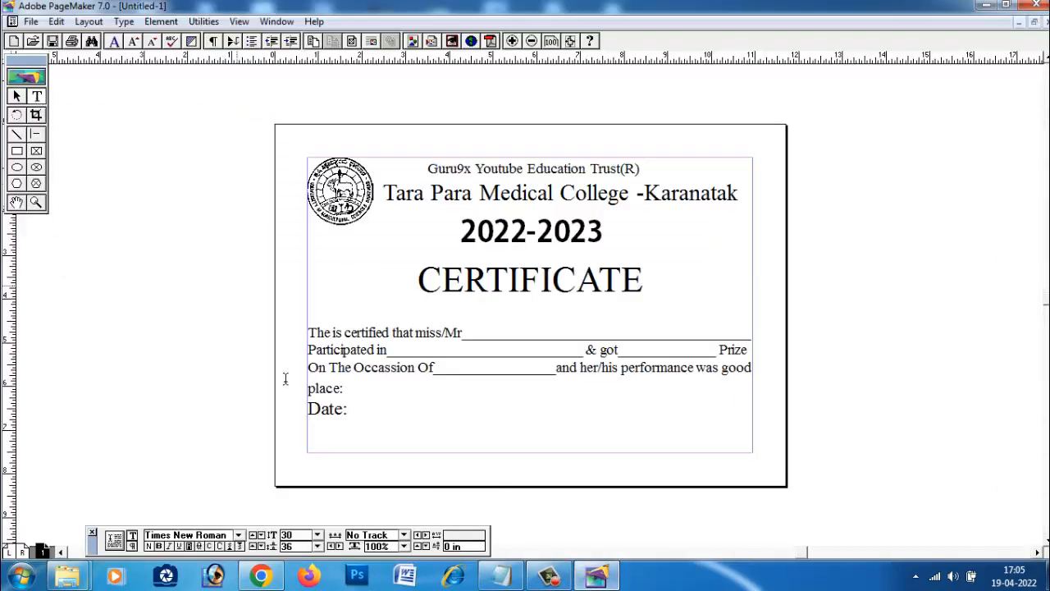
left_click(319, 450)
key("ctrl+v")
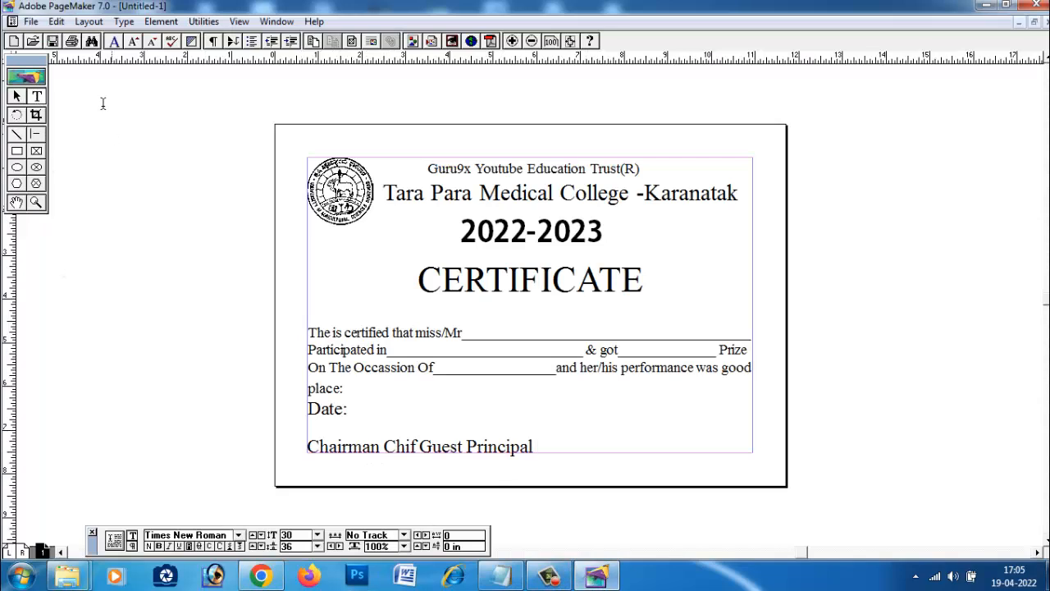
Move the "Chairman Chif Guest Principal" line slightly up inside the margins and set its font size to 24.
left_click(17, 96)
left_click_drag(453, 460, 459, 448)
left_click(36, 96)
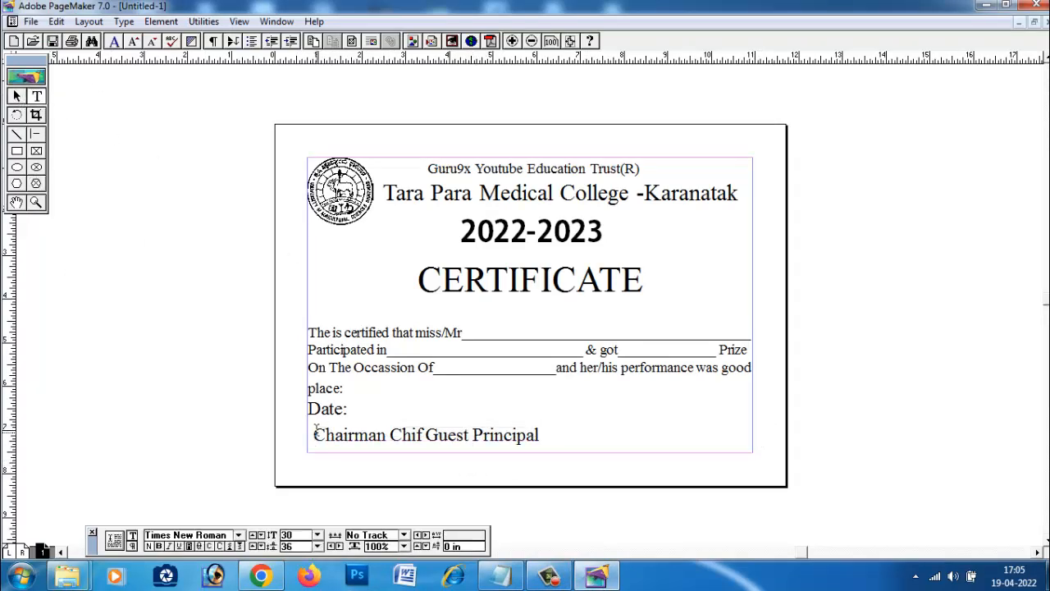
left_click_drag(315, 427, 578, 435)
left_click(318, 535)
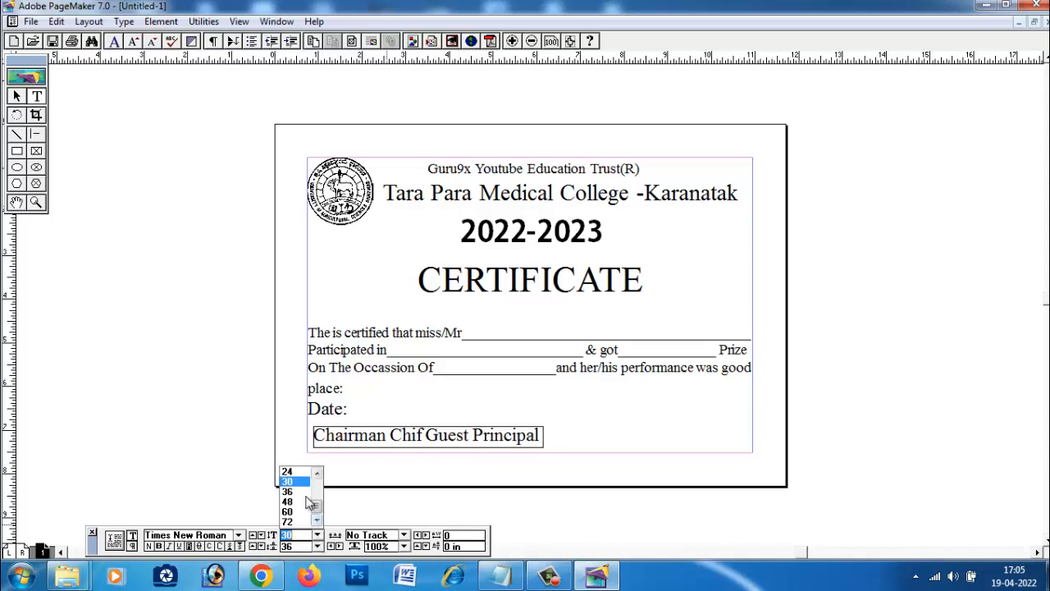
left_click(287, 471)
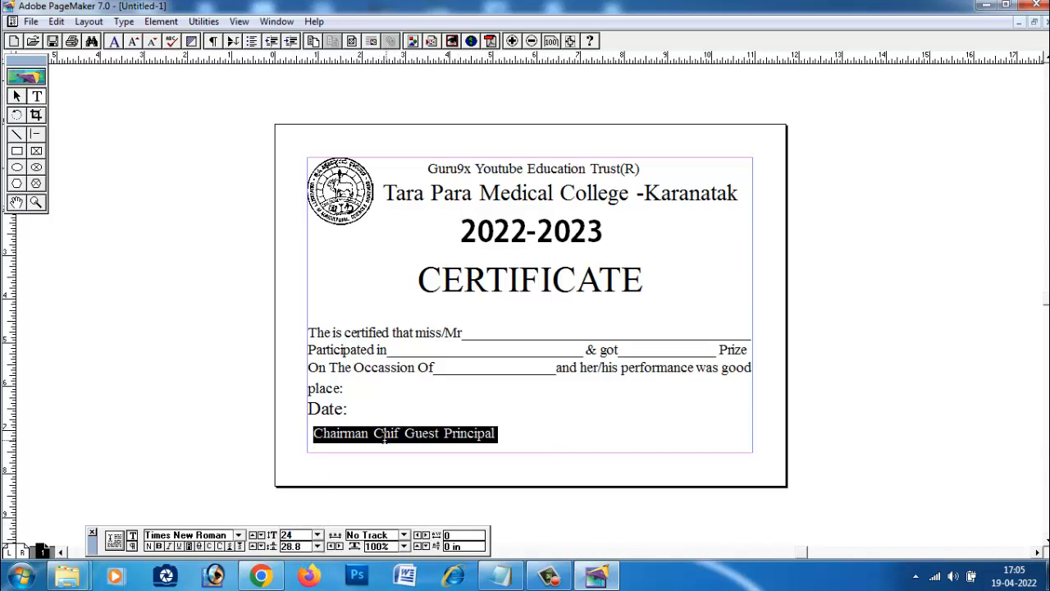
Insert spaces before "Chif Guest" and "Principal" to spread the three signatory titles across the page width.
left_click(380, 437)
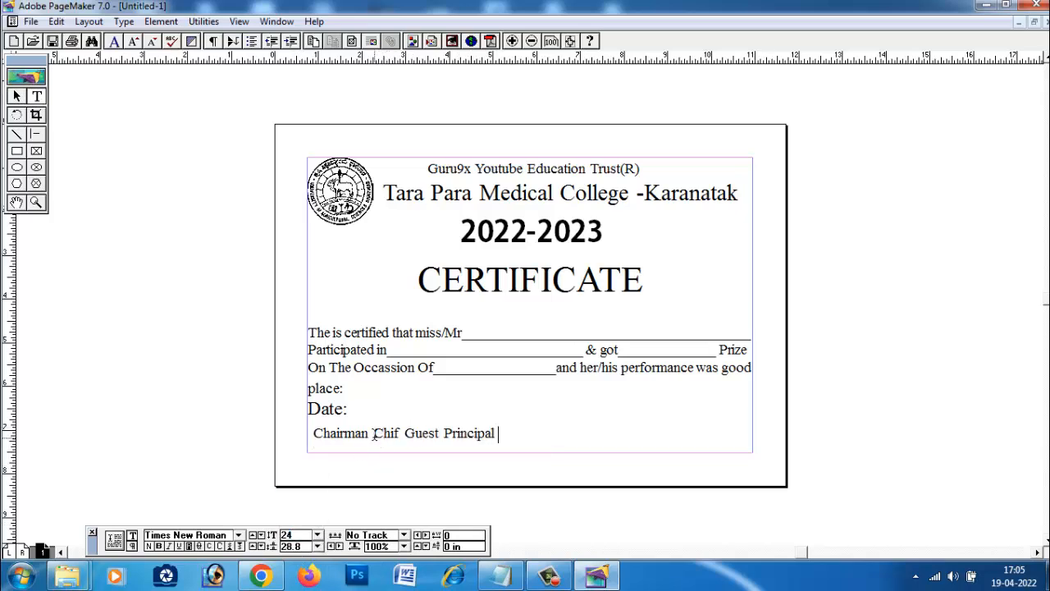
left_click(375, 434)
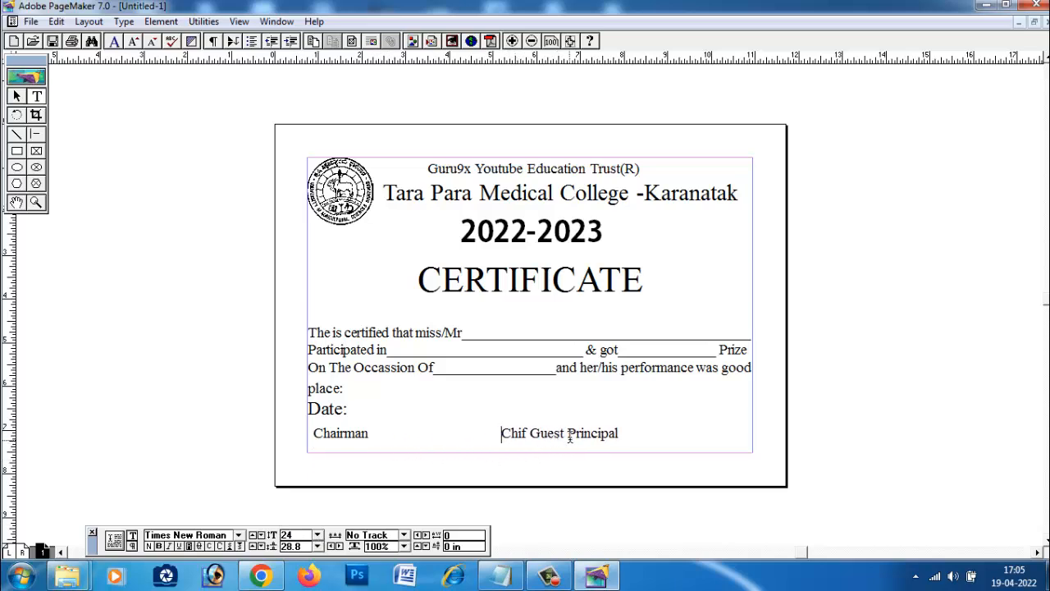
left_click(569, 437)
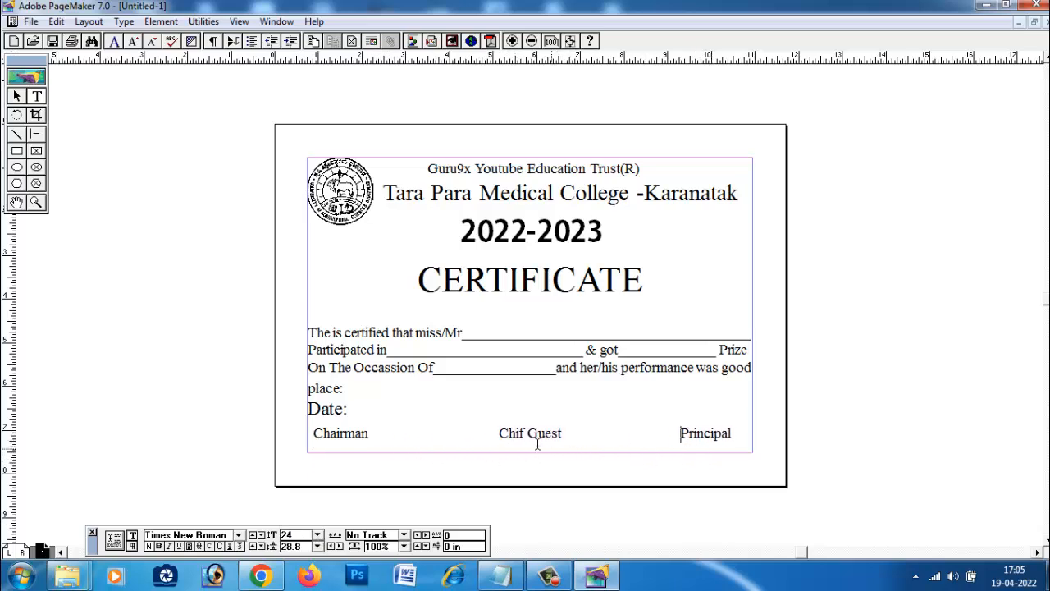
left_click(499, 437)
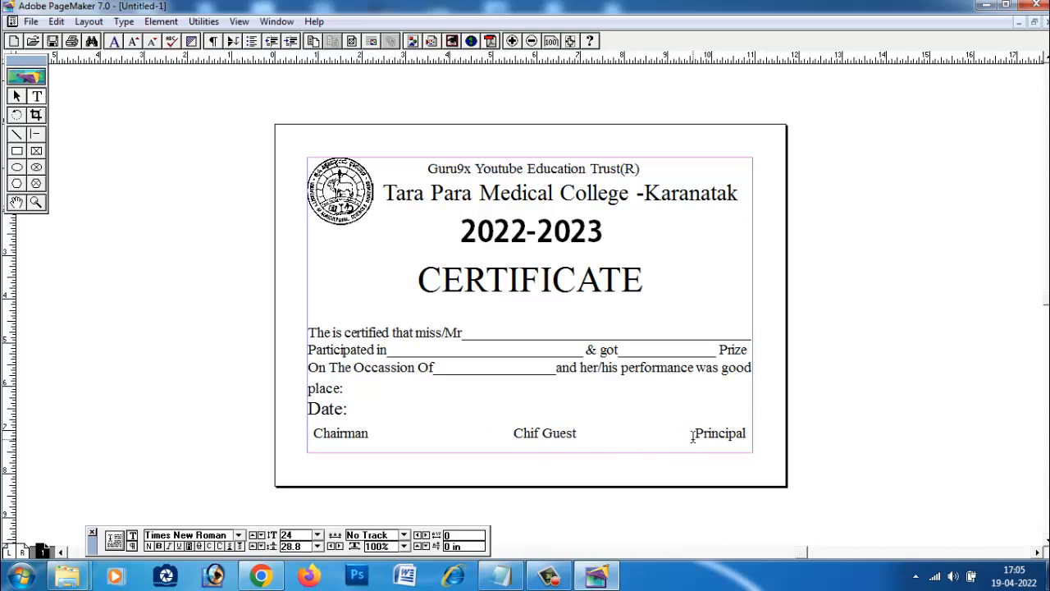
Delete some of the spaces before "Principal" and "Chif Guest" to pull both titles back left.
key("BackSpace")
key("BackSpace")
key("BackSpace")
key("BackSpace")
key("BackSpace")
key("BackSpace")
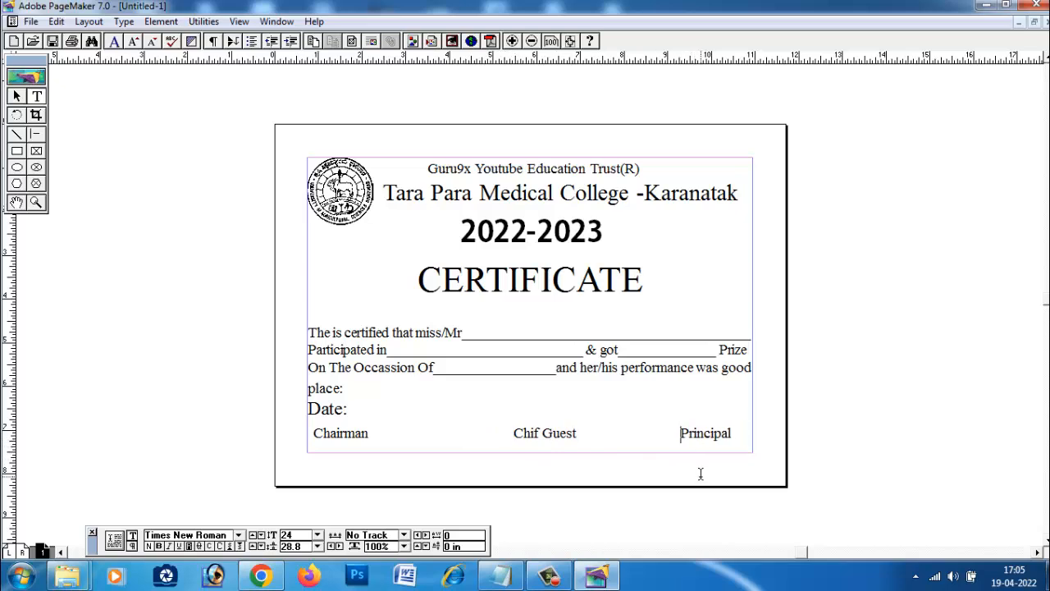
left_click(517, 435)
key("BackSpace")
key("BackSpace")
key("BackSpace")
key("BackSpace")
key("BackSpace")
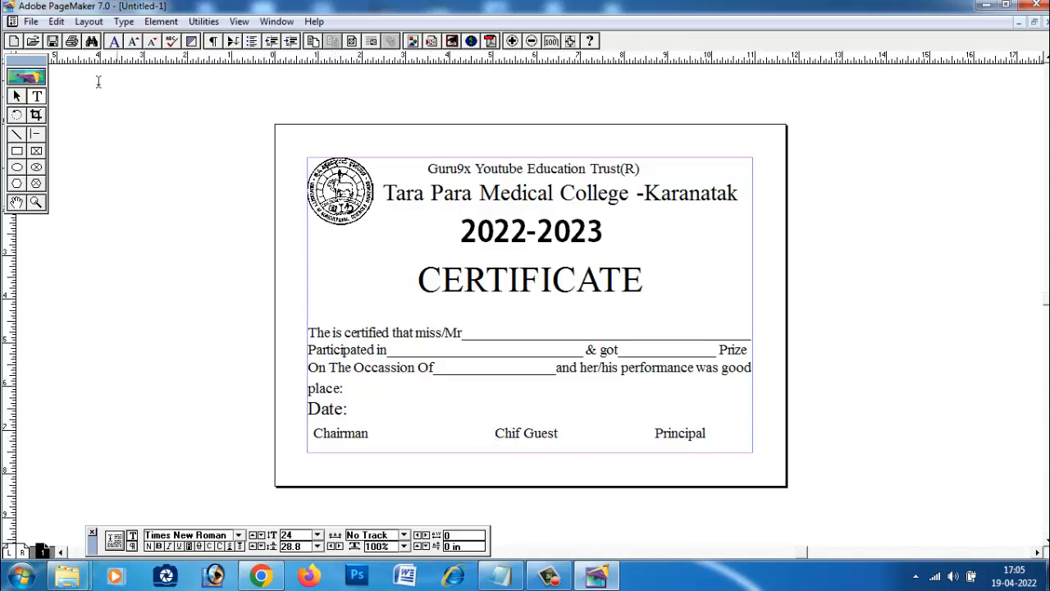
left_click(18, 97)
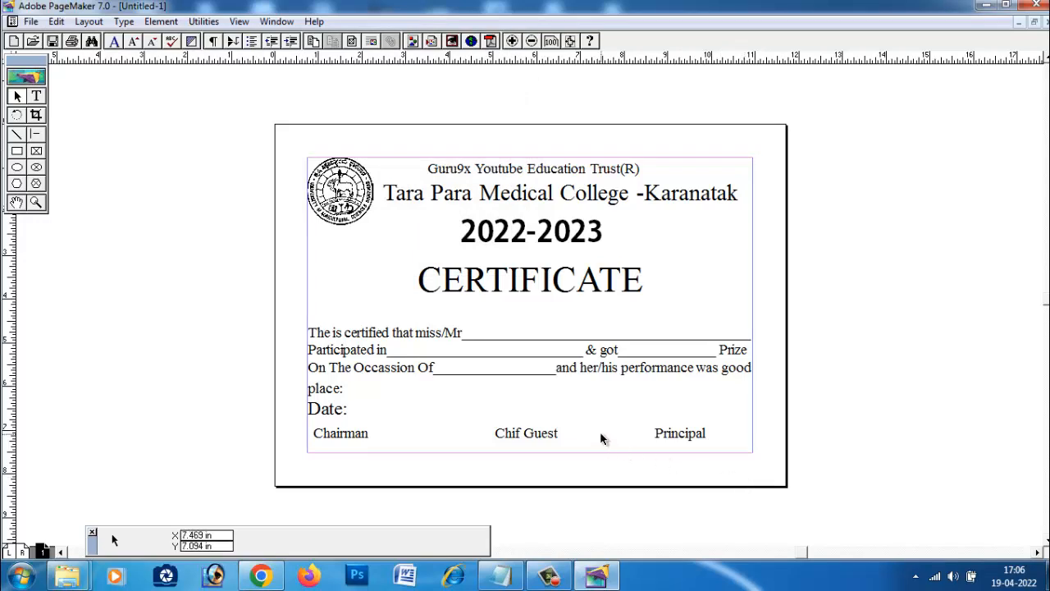
Try to set the height of the body text block to 20.
left_click(374, 332)
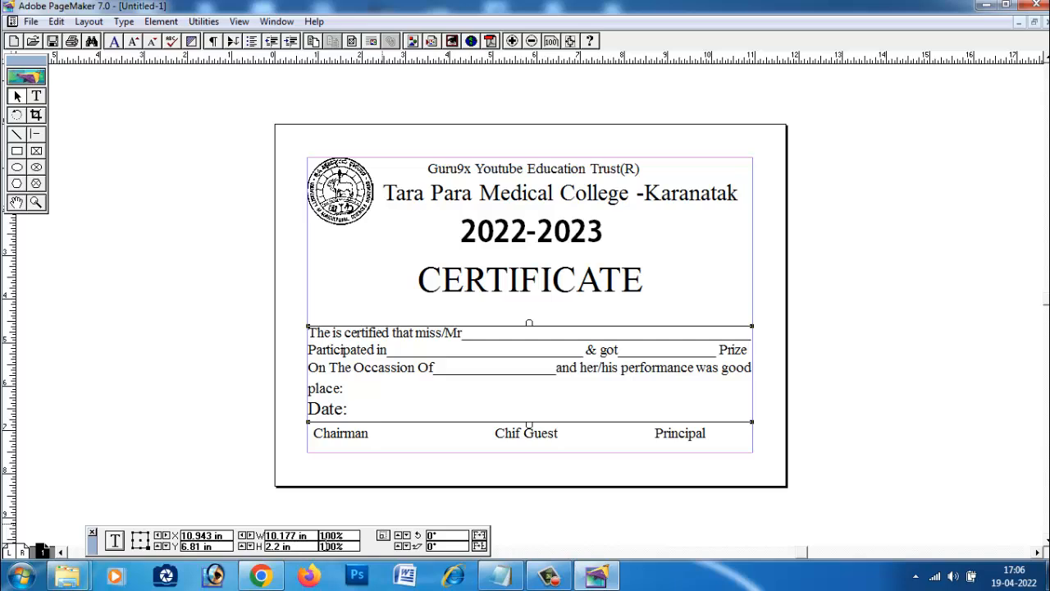
left_click_drag(291, 546, 264, 545)
type("20")
key("Return")
left_click(525, 283)
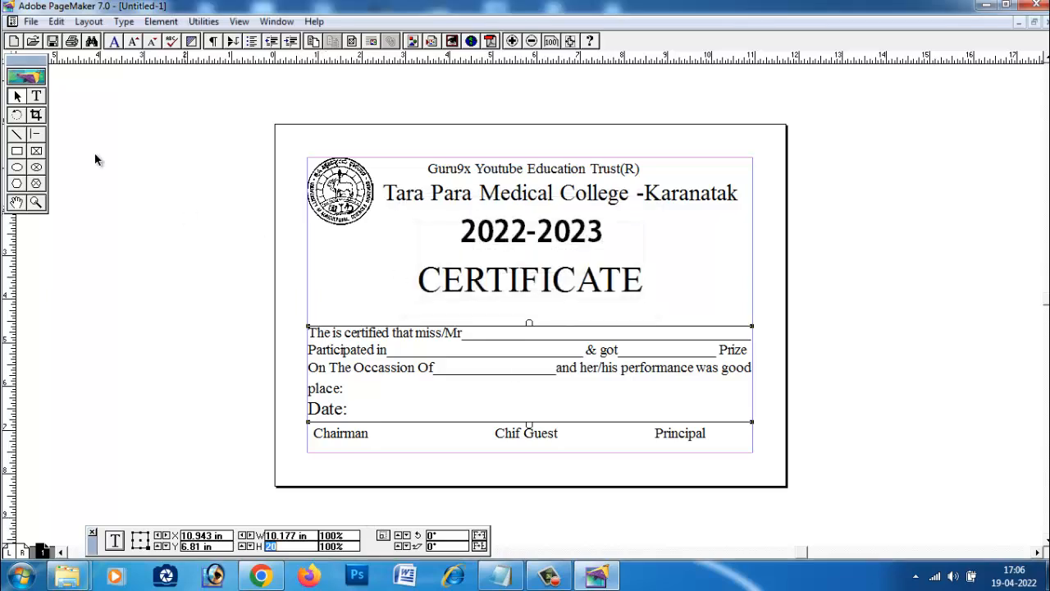
Select the body text from "The is certified" through "Date:", try leading values of 23, 25 and 26, and set the leading to 36.
left_click(36, 96)
left_click_drag(310, 331, 755, 406)
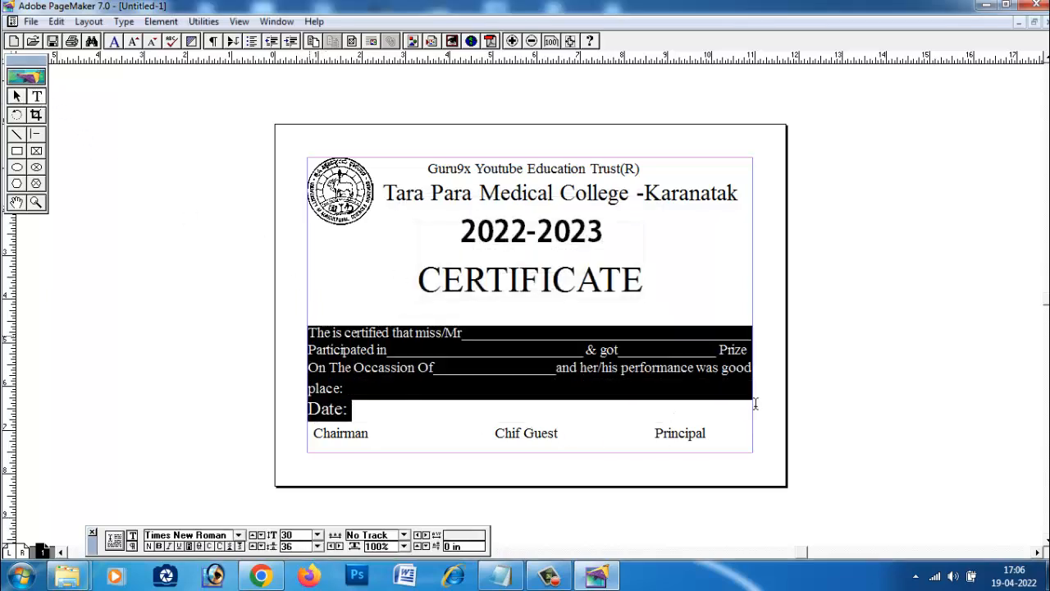
left_click(317, 546)
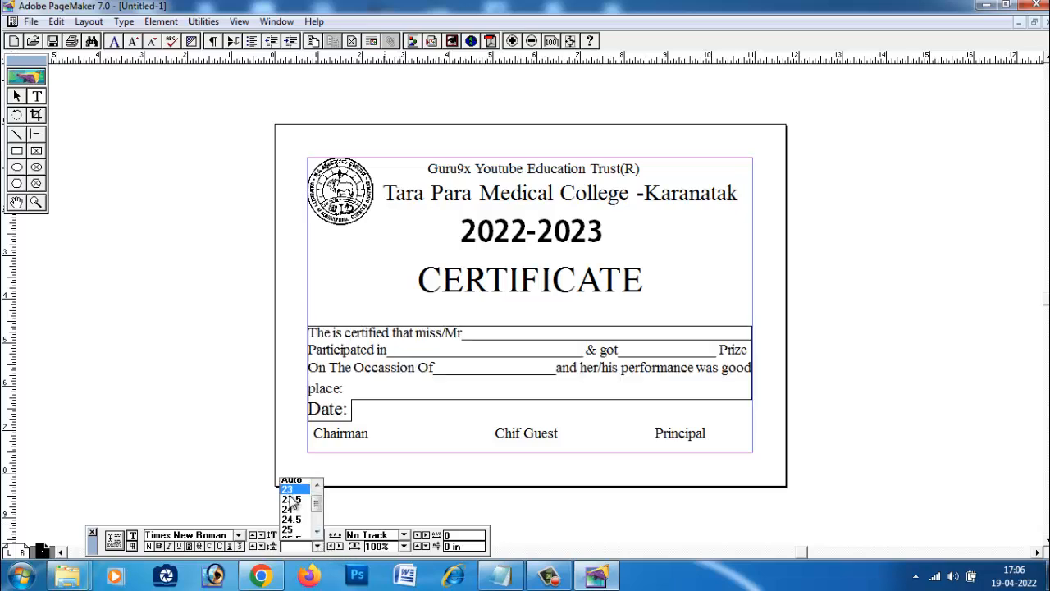
left_click(289, 492)
left_click(317, 546)
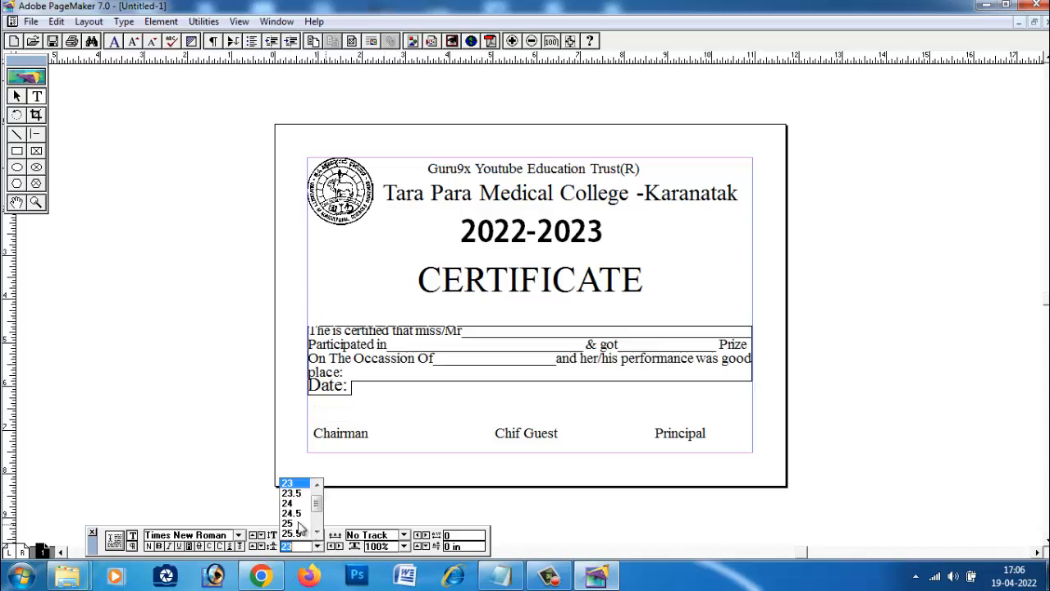
left_click(294, 526)
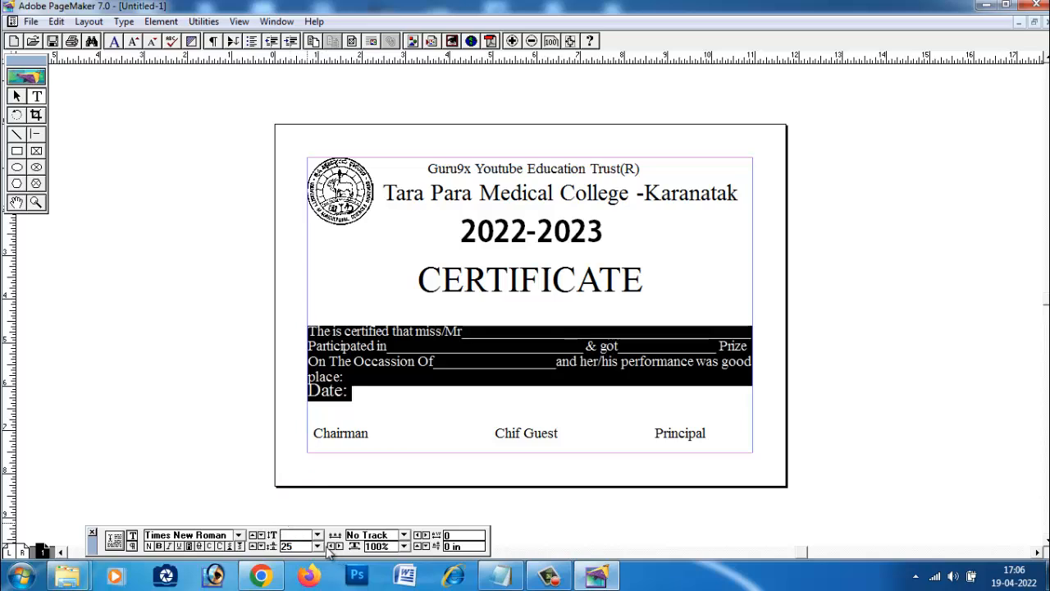
left_click(317, 545)
left_click(289, 503)
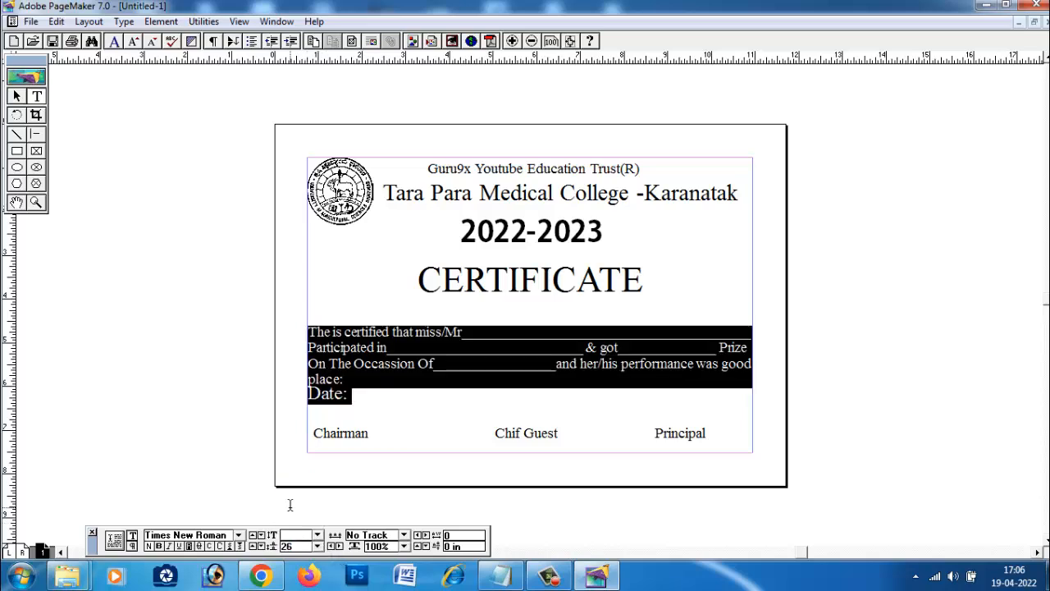
left_click(317, 546)
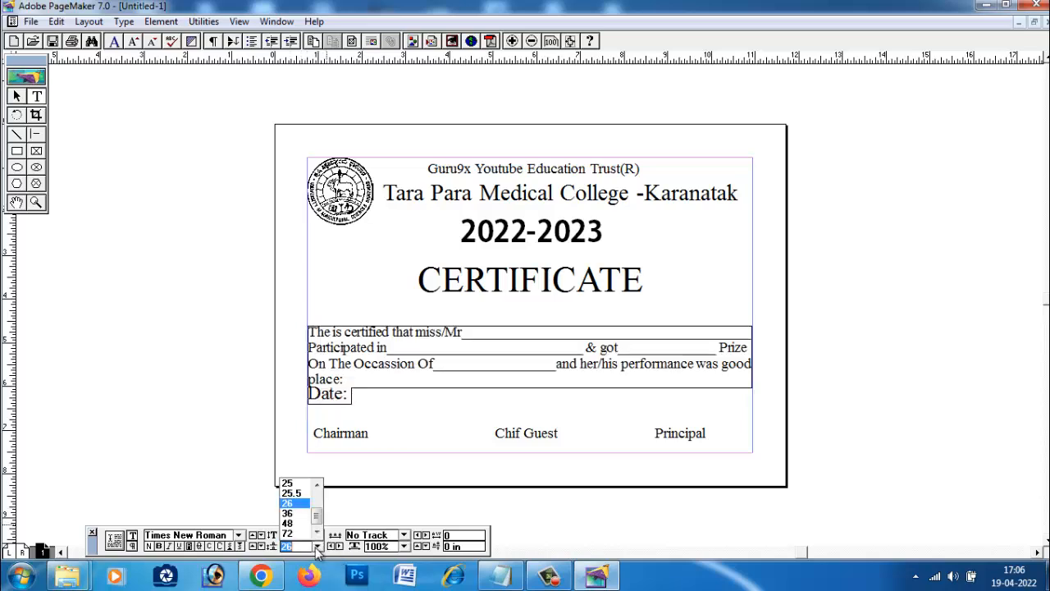
left_click(285, 510)
left_click(371, 423)
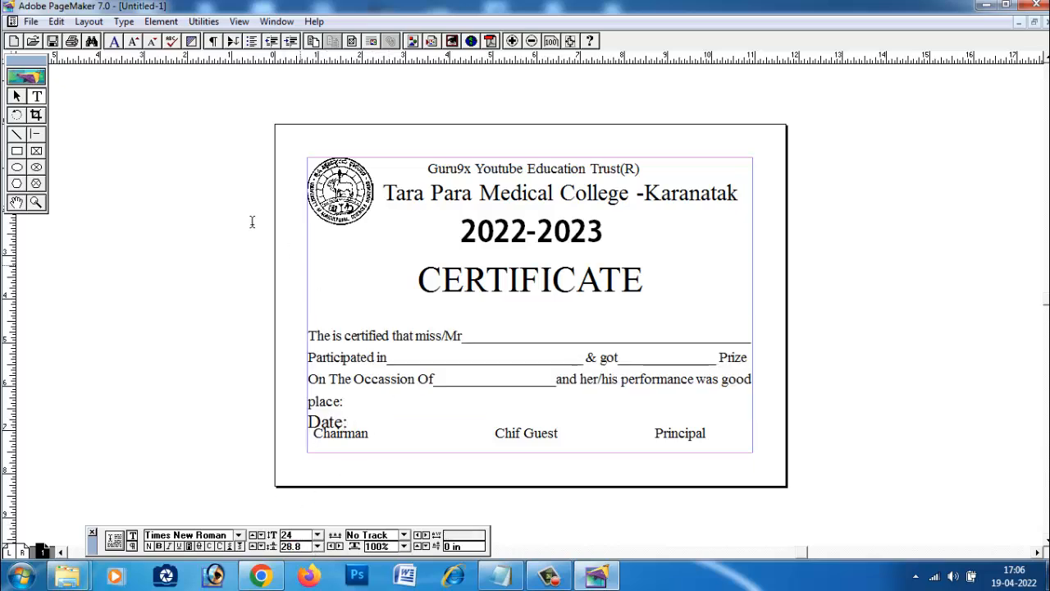
Move the body text block slightly up and the signatory titles line slightly down so that they no longer overlap.
left_click(17, 96)
left_click_drag(358, 348, 359, 336)
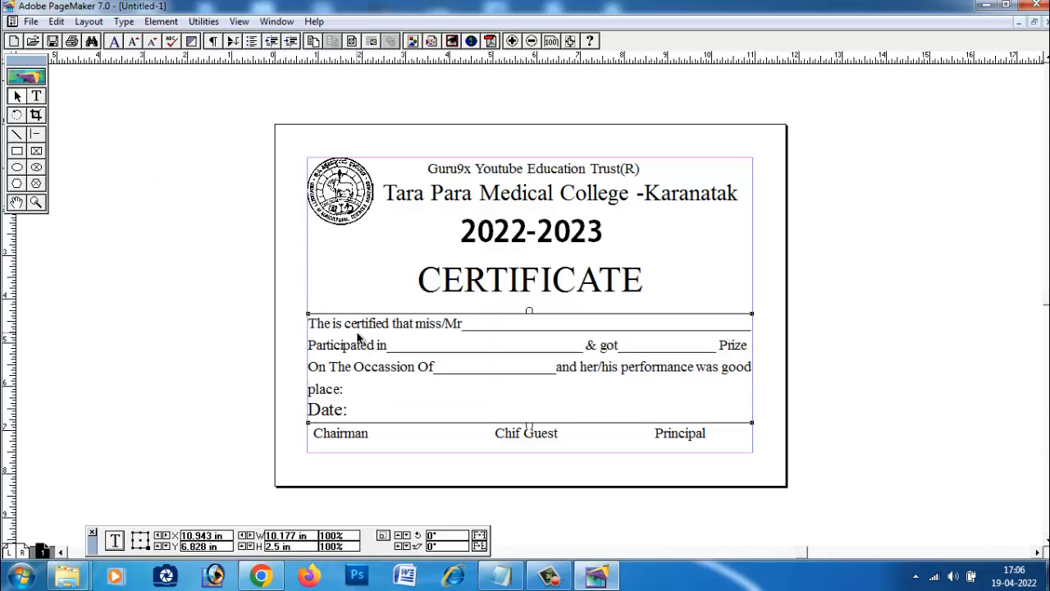
left_click(950, 288)
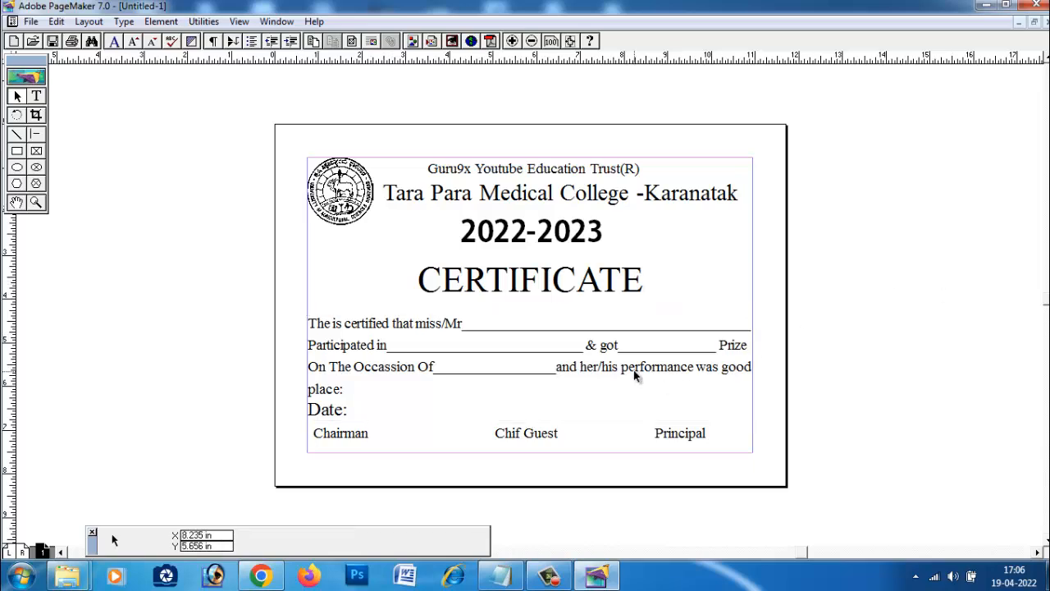
left_click_drag(665, 432, 666, 443)
left_click(837, 407)
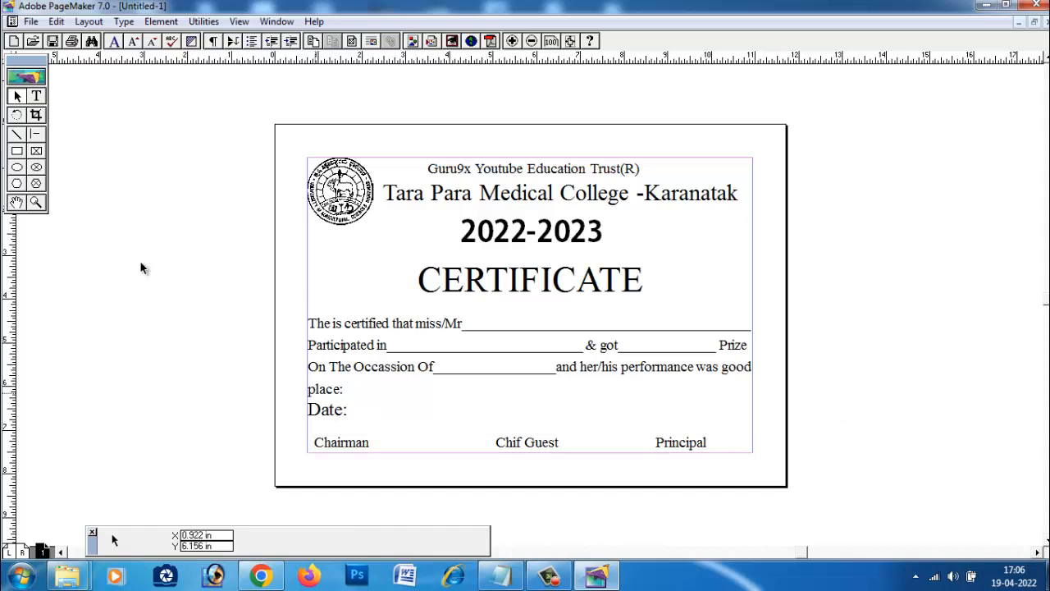
Set the "Date:" line to size 24 and capitalise "place:" as "Place:".
left_click(36, 95)
left_click_drag(307, 413, 346, 413)
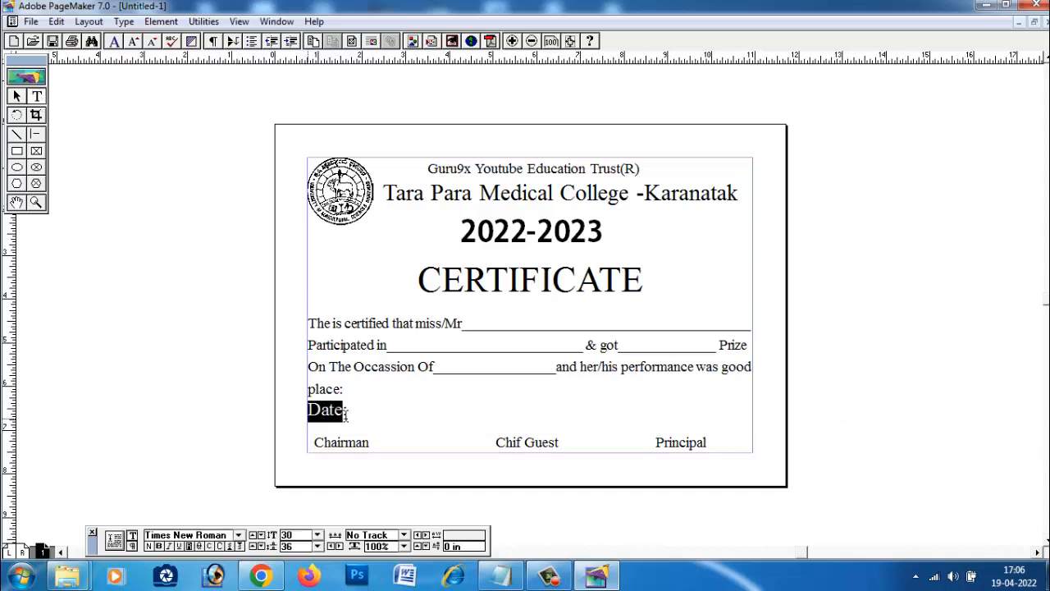
left_click(317, 535)
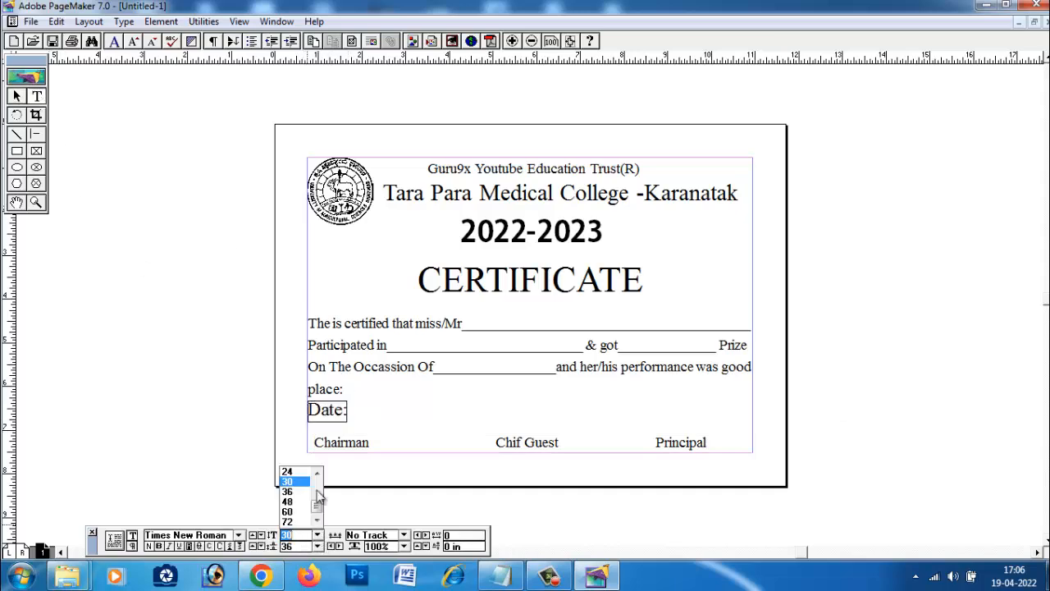
left_click(287, 471)
left_click_drag(343, 390, 308, 395)
left_click(315, 395)
type("P")
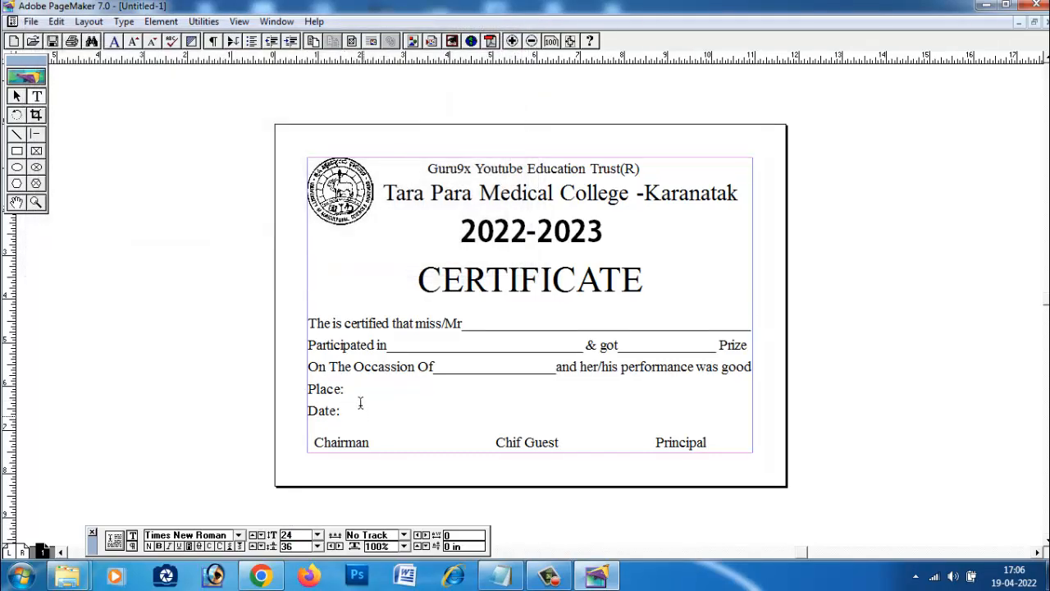
left_click(579, 468)
left_click(16, 96)
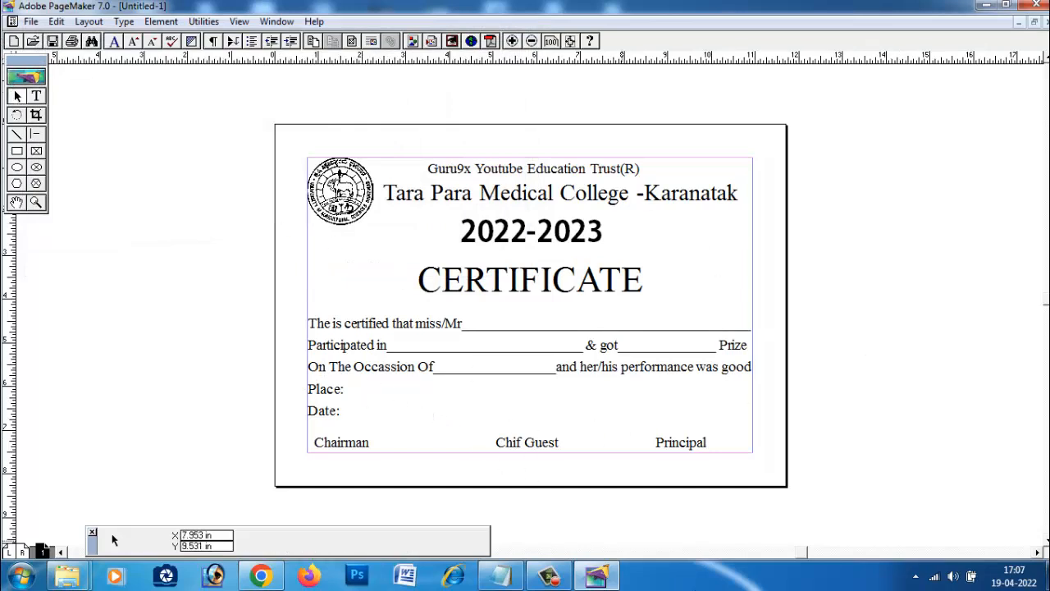
Open New folder (5) on the desktop and bring the floral spray and ribbon corner artwork onto the certificate page in PageMaker.
left_click(987, 6)
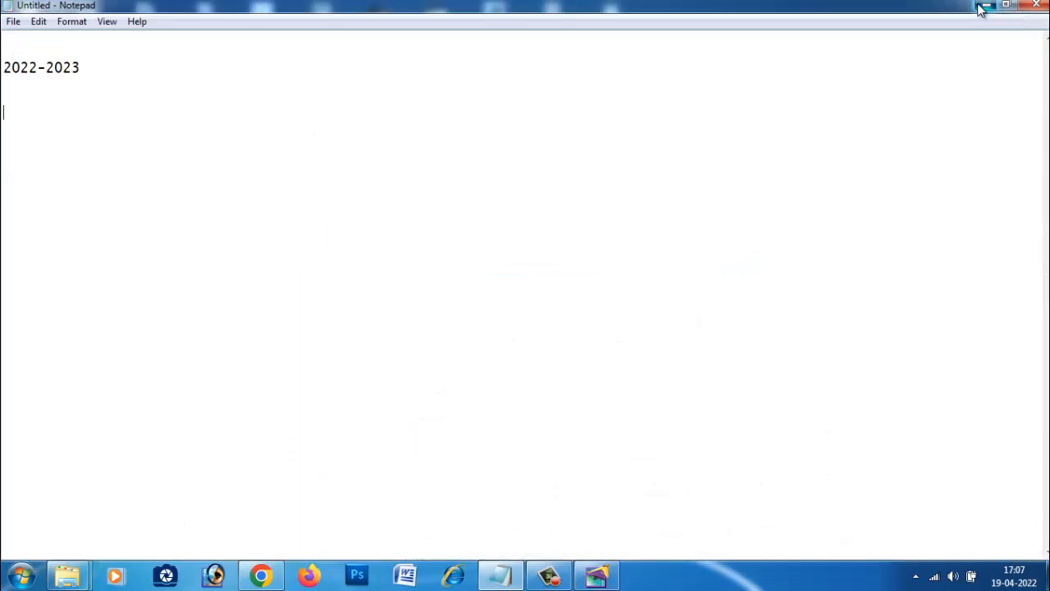
left_click(985, 5)
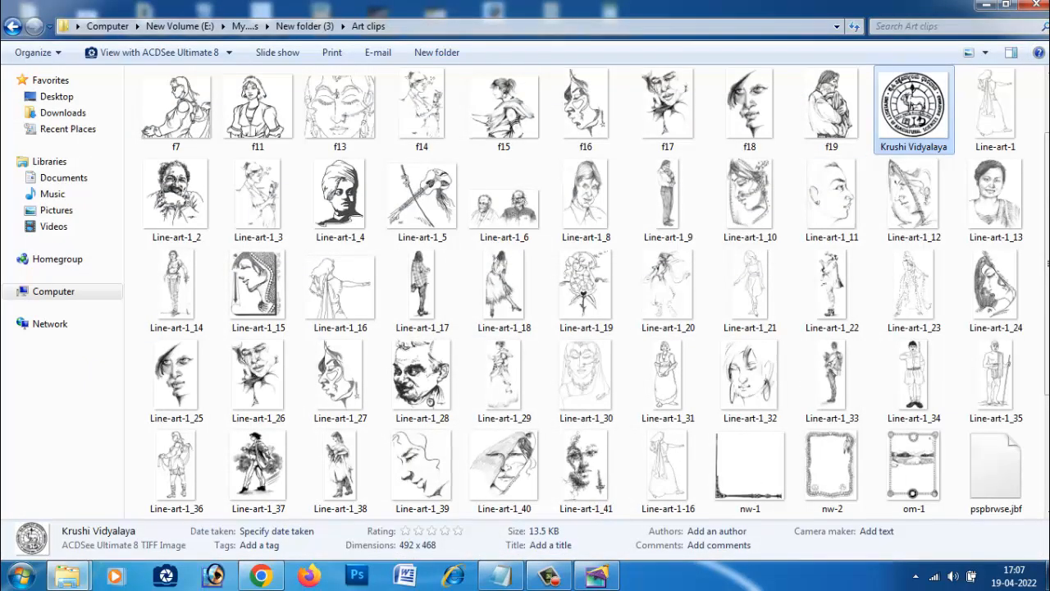
left_click(985, 4)
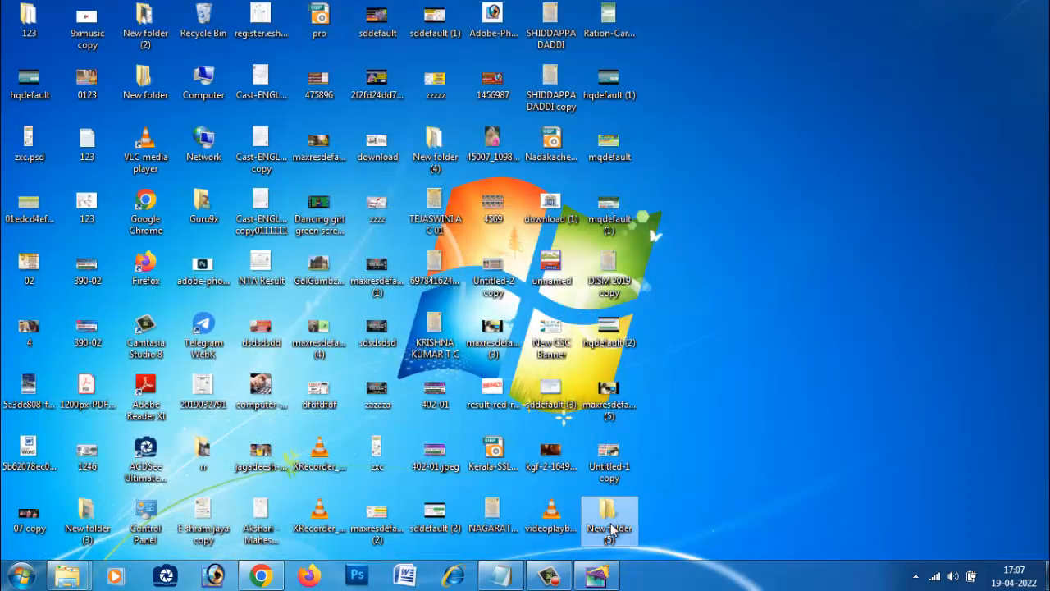
double_click(610, 518)
left_click_drag(393, 189, 629, 322)
left_click_drag(666, 422, 312, 445)
left_click_drag(408, 316, 412, 254)
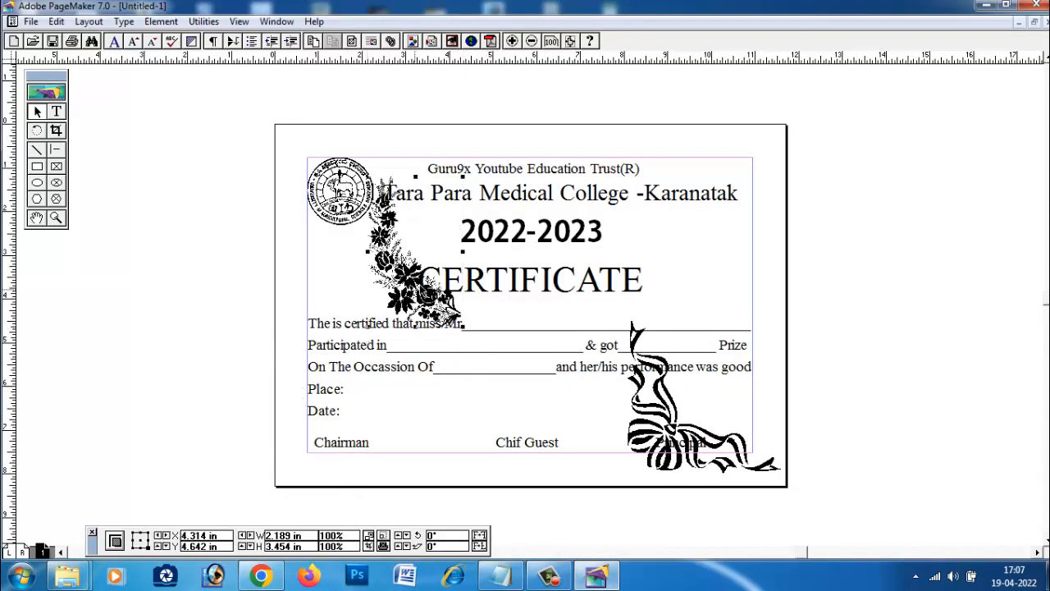
Scale the floral spray down to about 51% and place it just before the word "CERTIFICATE".
left_click_drag(463, 177, 431, 227)
mouse_move(412, 309)
left_mouse_down()
mouse_move(416, 287)
mouse_move(397, 300)
left_mouse_up()
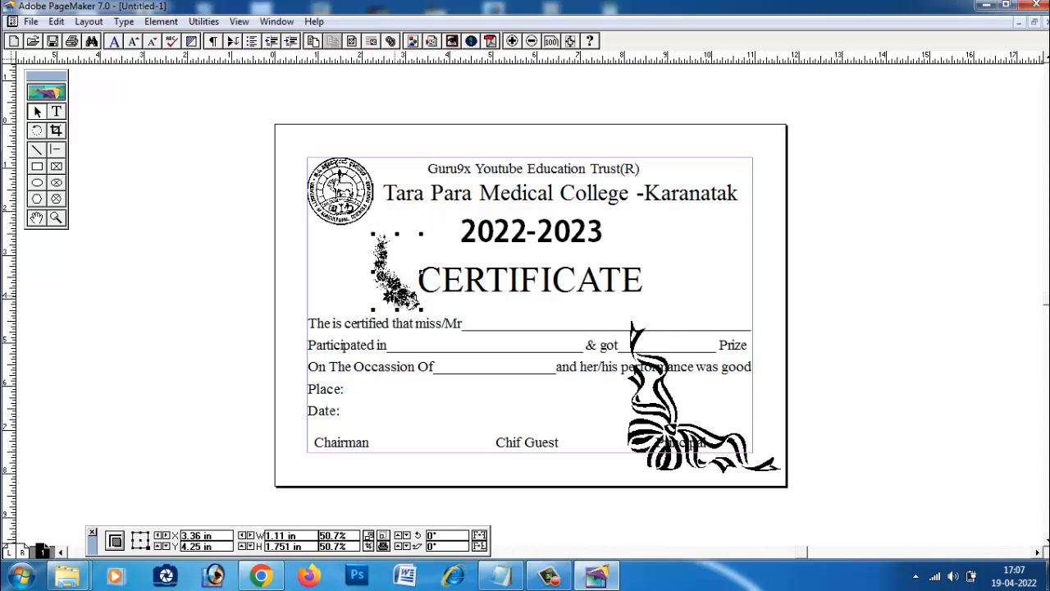
left_click(729, 293)
left_click(392, 287)
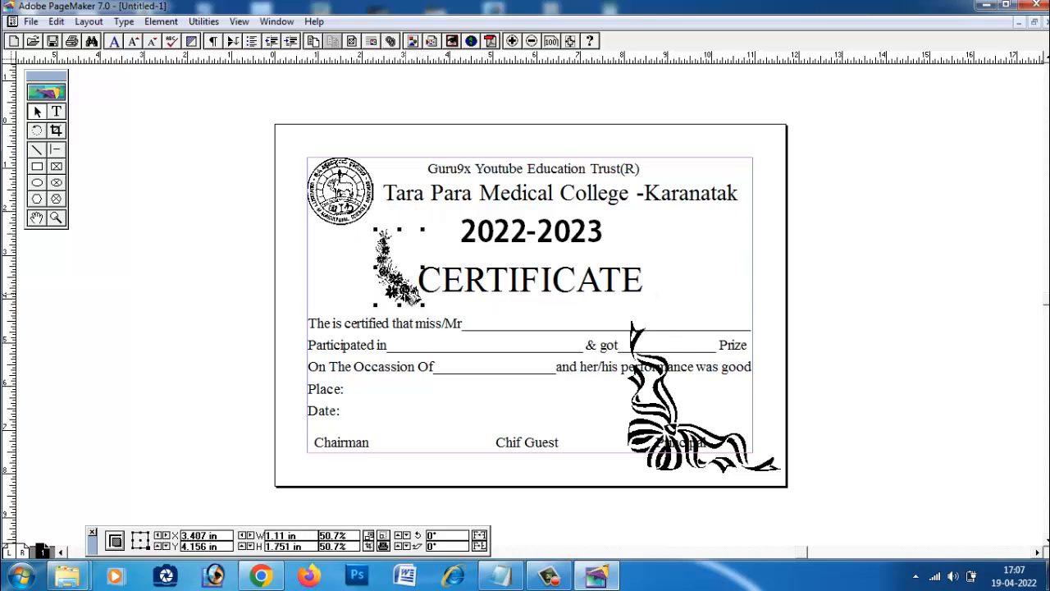
Duplicate the floral spray, mirror the copy horizontally and place it just after "CERTIFICATE", level with the original.
key("ctrl+c")
key("ctrl+v")
left_click_drag(414, 270, 674, 293)
left_click(480, 535)
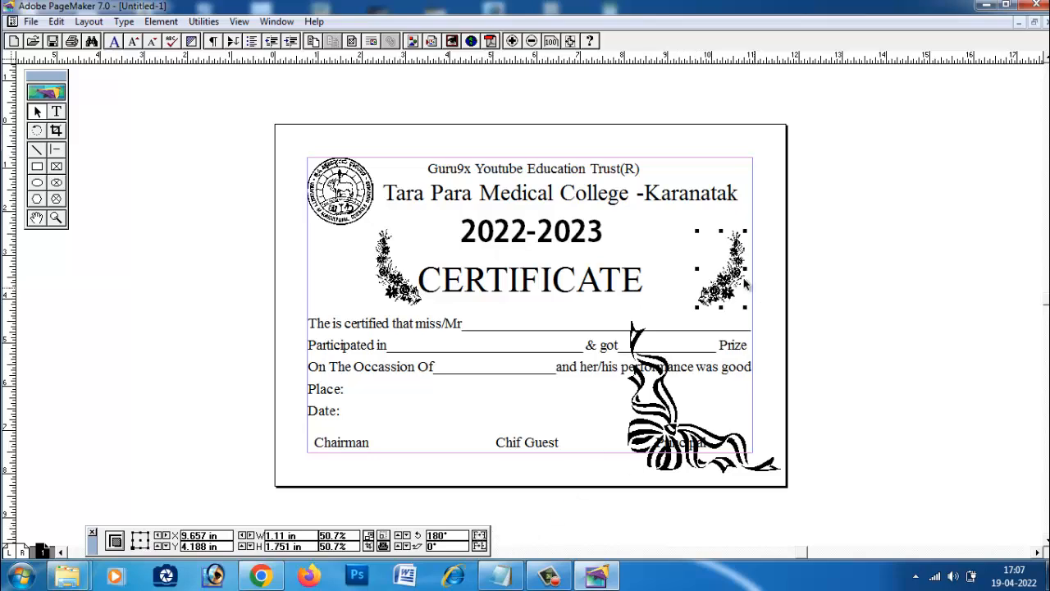
left_click_drag(745, 283, 694, 284)
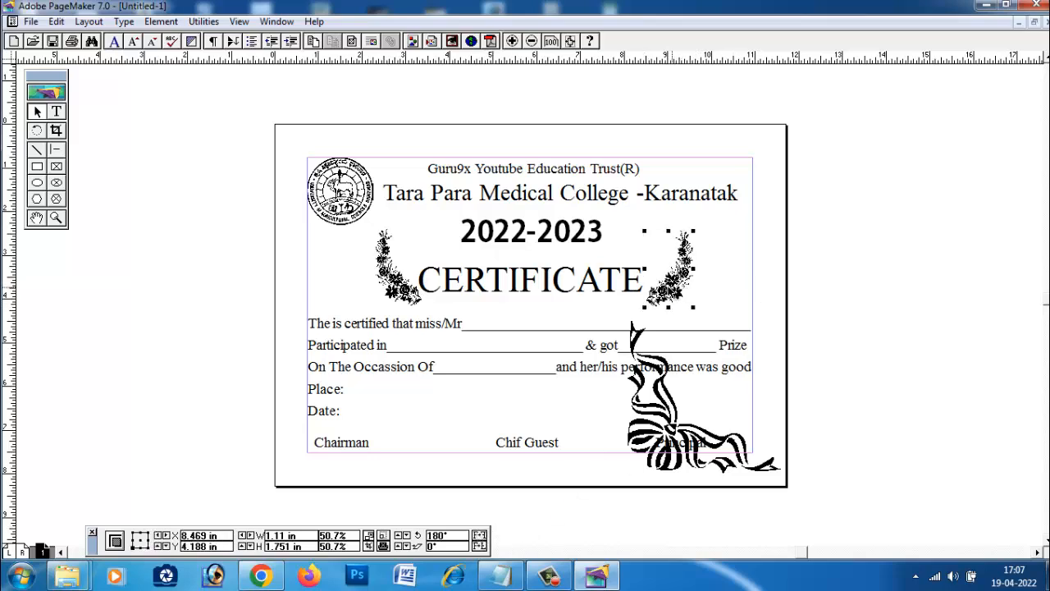
left_click(827, 299)
left_click(689, 252)
left_click_drag(692, 256, 684, 256)
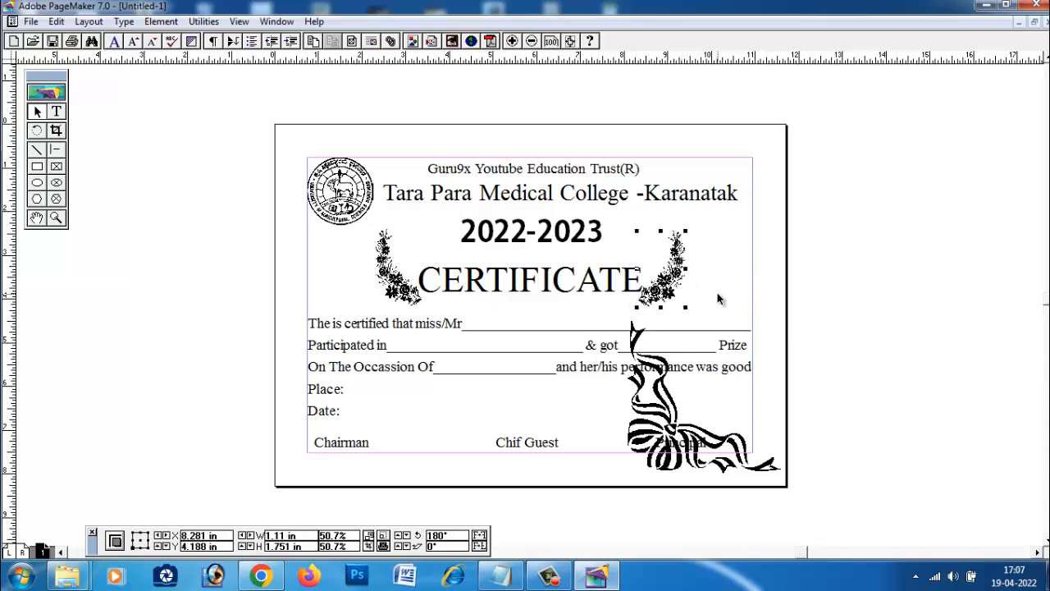
left_click(853, 329)
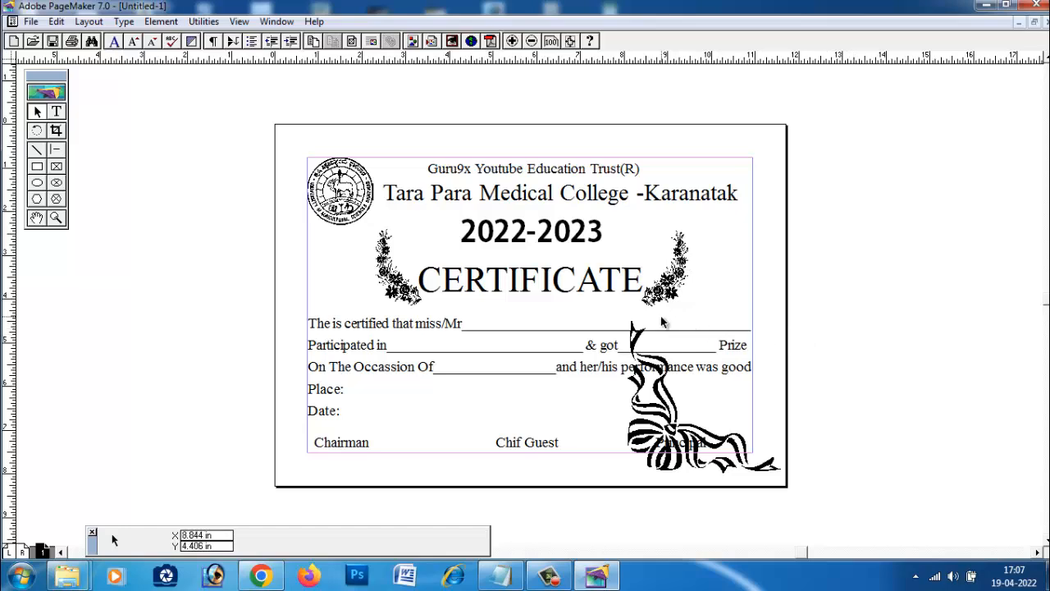
Scale the ribbon artwork down to about 72% and fit it into the page's lower-left corner.
left_click_drag(679, 429, 327, 444)
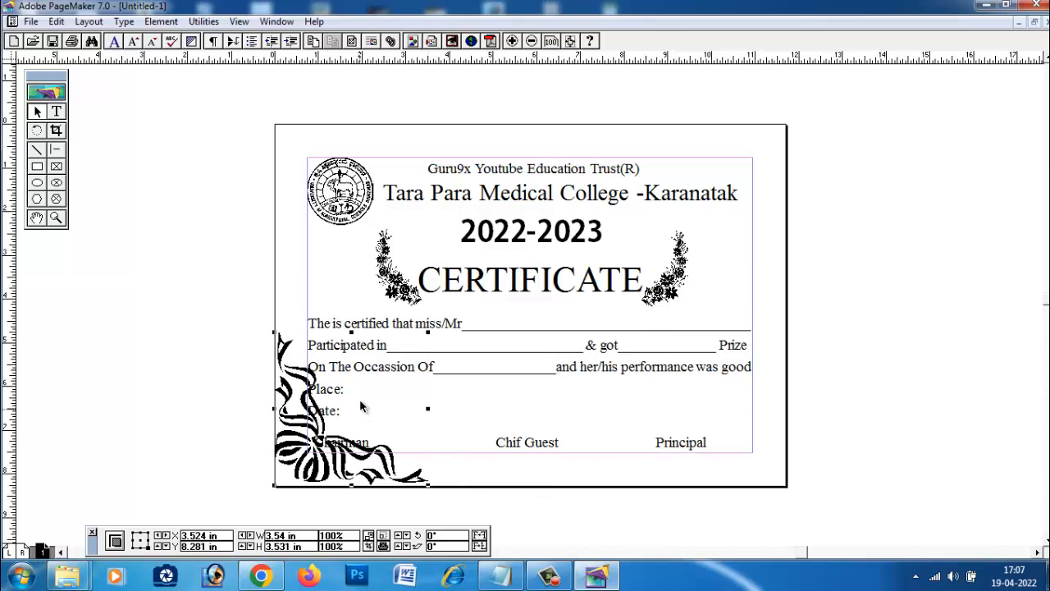
left_click_drag(276, 334, 317, 375)
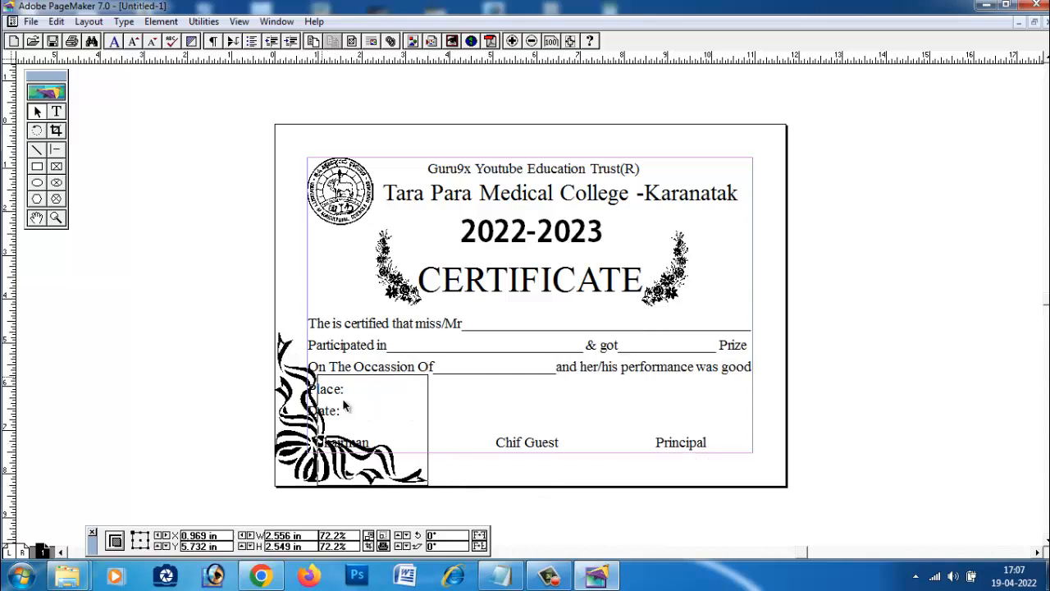
left_click_drag(380, 453, 340, 462)
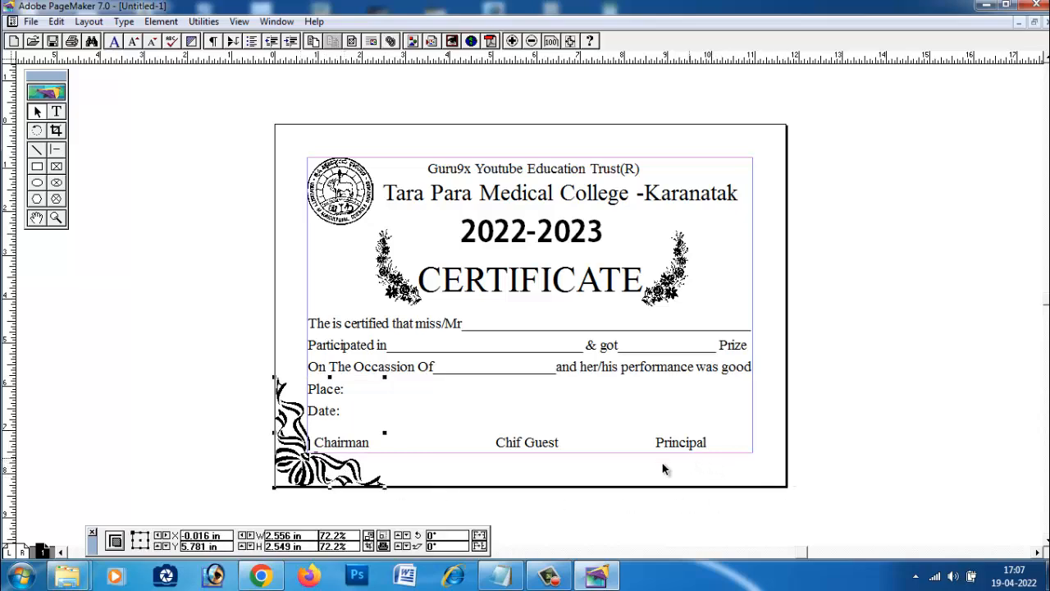
Duplicate the corner ribbon, mirror the copy horizontally and fit it into the page's lower-right corner.
left_click_drag(366, 474, 712, 475)
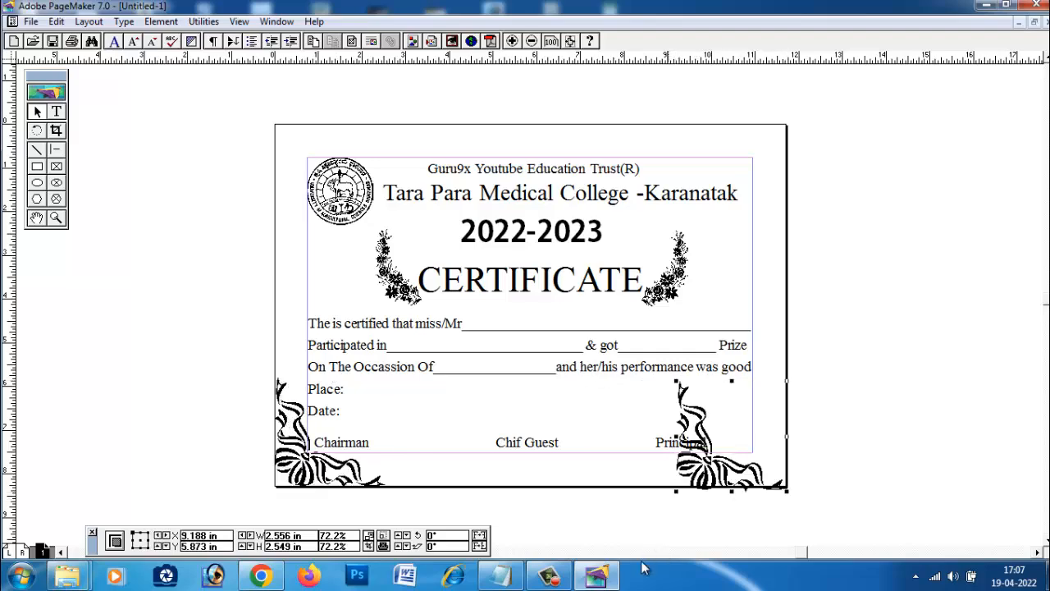
left_click(479, 543)
left_click_drag(656, 463, 770, 463)
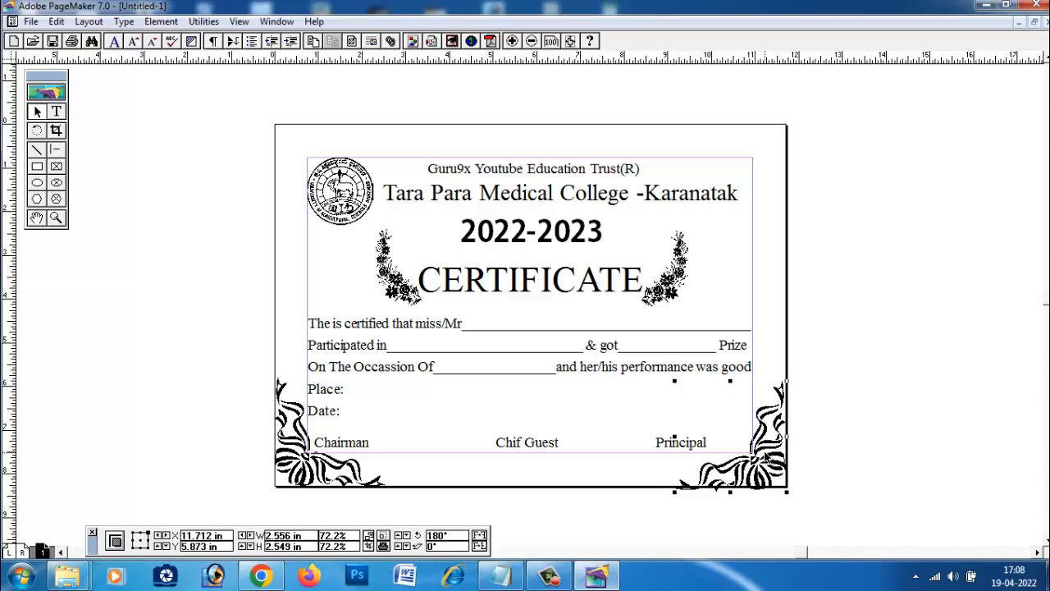
Place another copy of the ribbon in the page's upper-right corner, flipped vertically.
left_click_drag(774, 460, 785, 210)
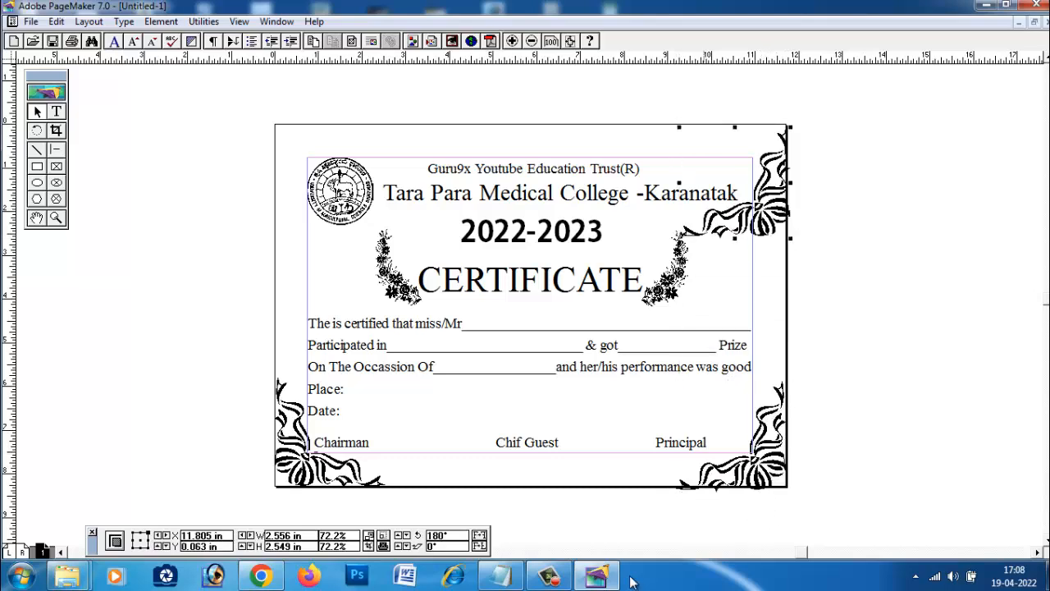
left_click(480, 546)
left_click_drag(781, 84, 780, 188)
left_click(849, 218)
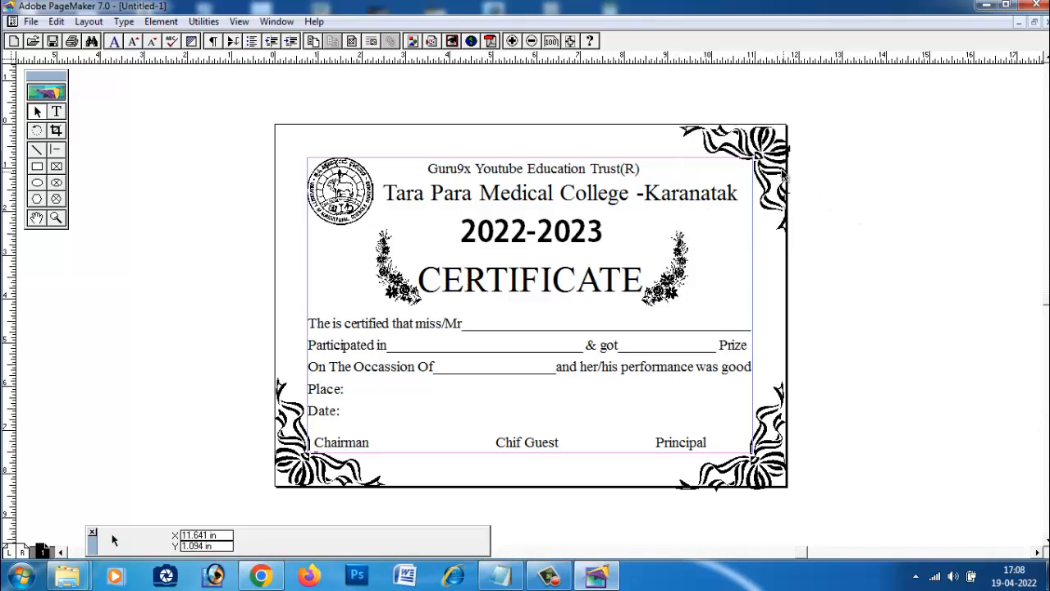
Duplicate the upper-right ribbon, mirror the copy horizontally and nudge it into place in the page's upper-left corner.
left_click(690, 141)
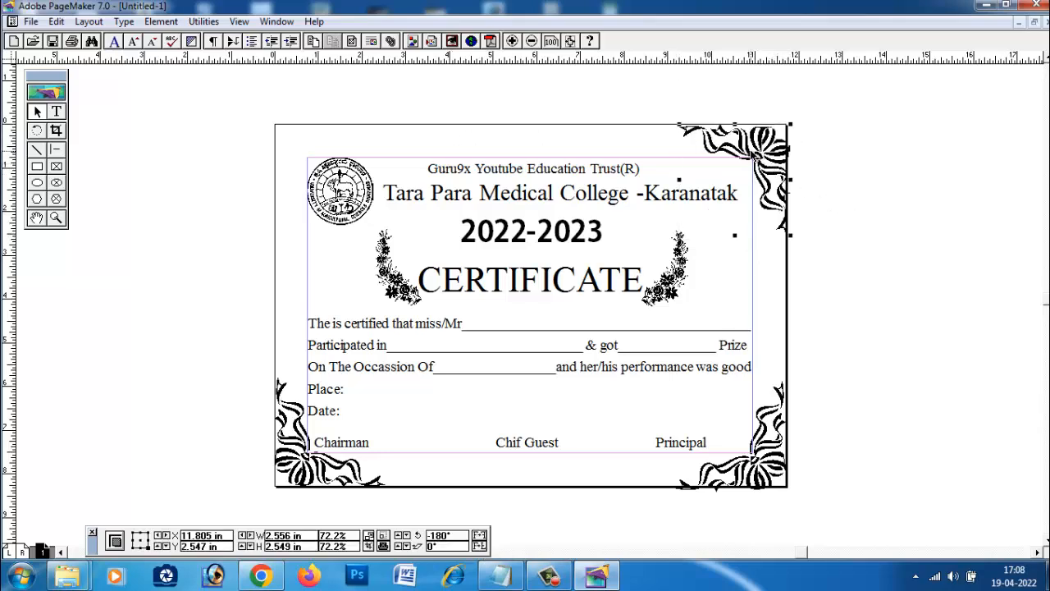
key("ctrl+v")
left_click_drag(753, 155, 344, 156)
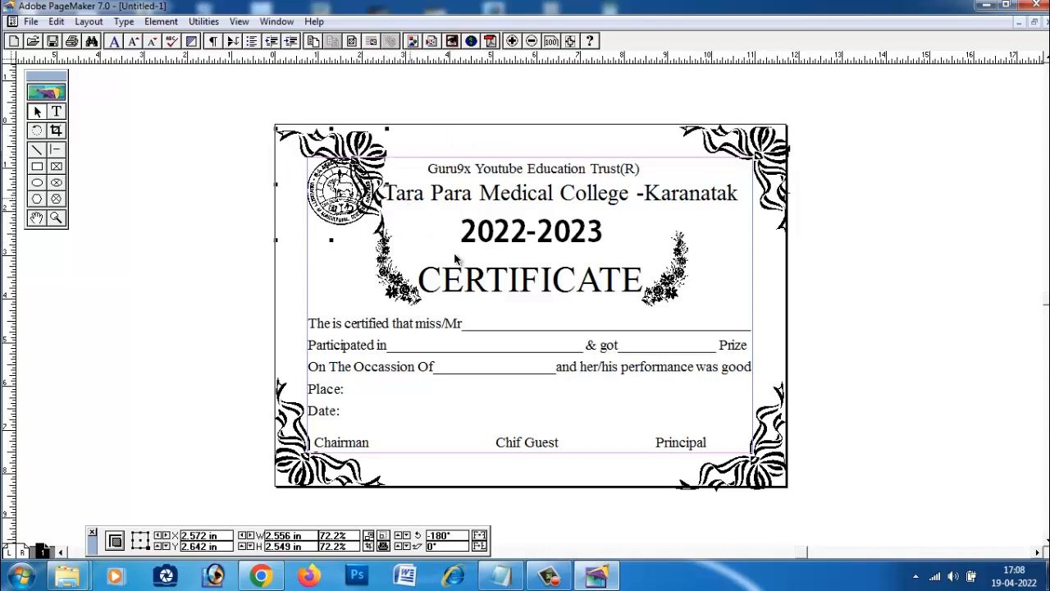
left_click(480, 540)
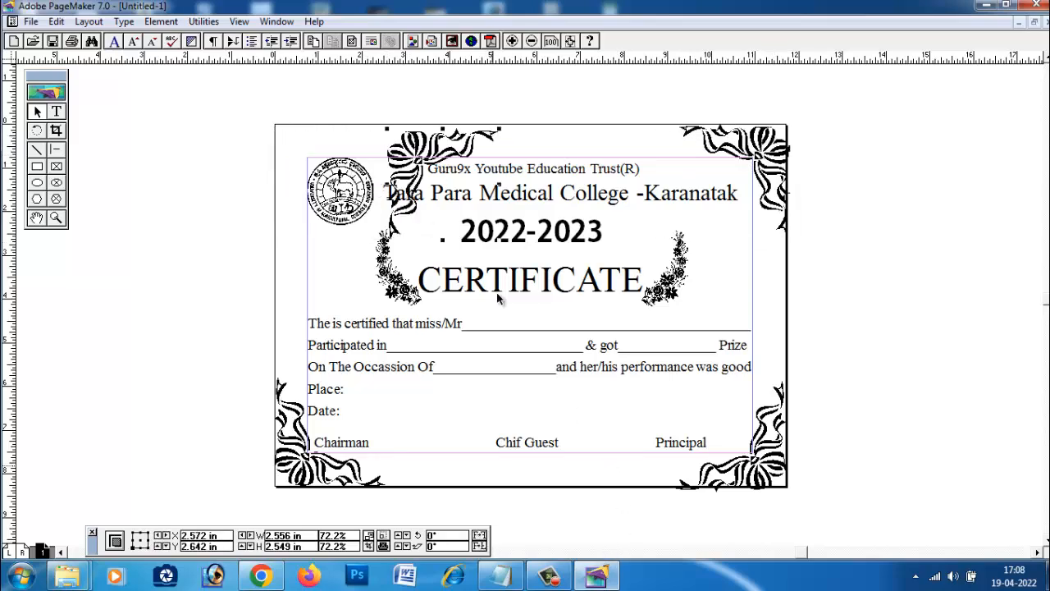
left_click_drag(442, 237, 330, 238)
key("Up")
key("Up")
key("Up")
key("Up")
key("Up")
key("Up")
key("Up")
key("Up")
key("Up")
key("Up")
key("Up")
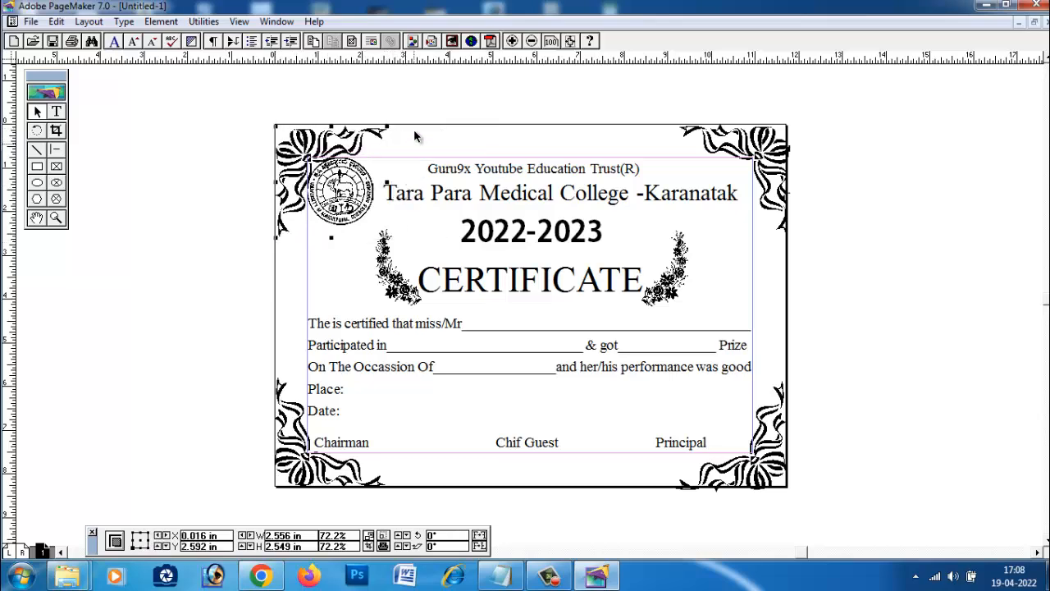
left_click(432, 91)
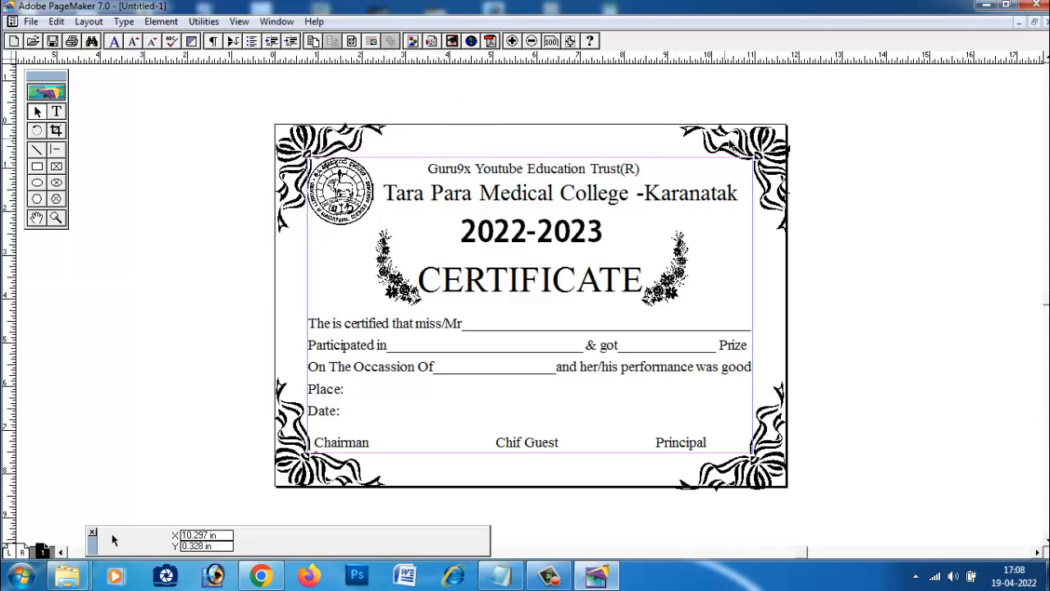
Nudge the lower-right ribbon up so that it sits within the page's bottom edge.
left_click(765, 147)
left_click(852, 205)
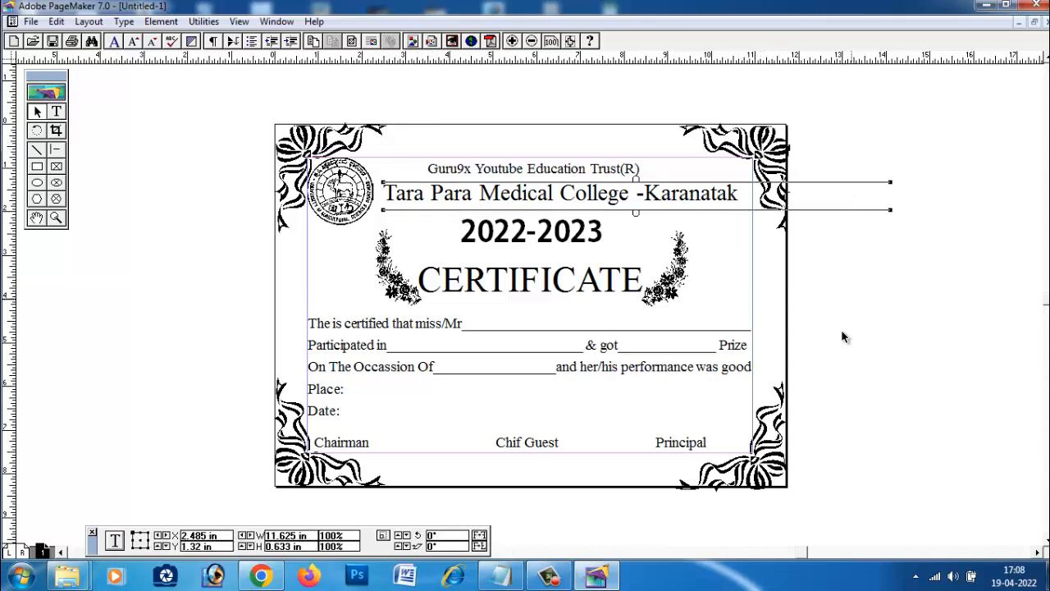
left_click(760, 445)
key("Up")
key("Up")
key("Up")
key("Up")
key("Up")
key("Up")
key("Up")
key("Up")
key("Up")
key("Up")
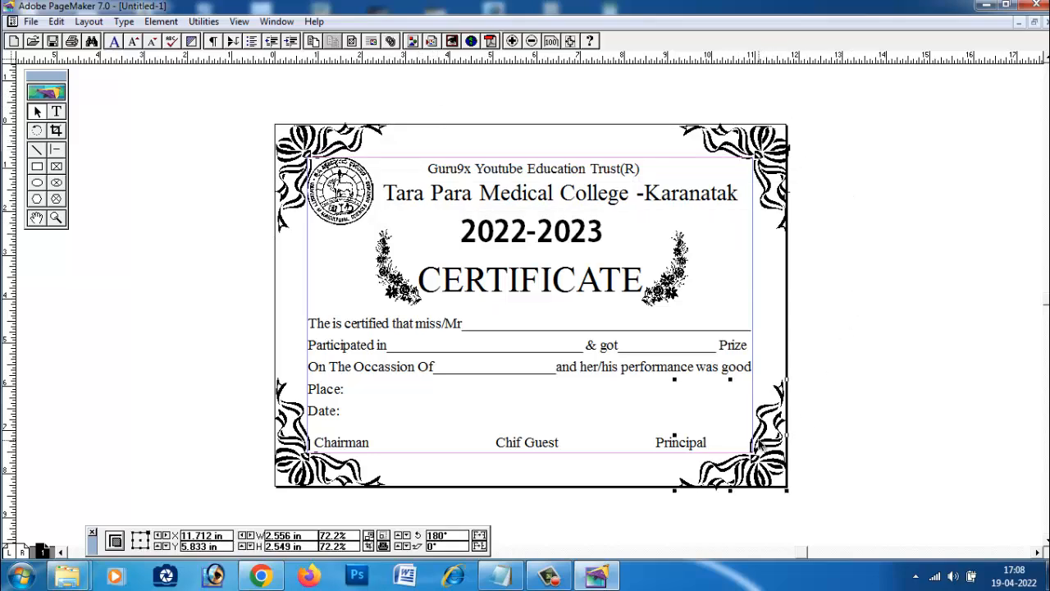
left_click(846, 426)
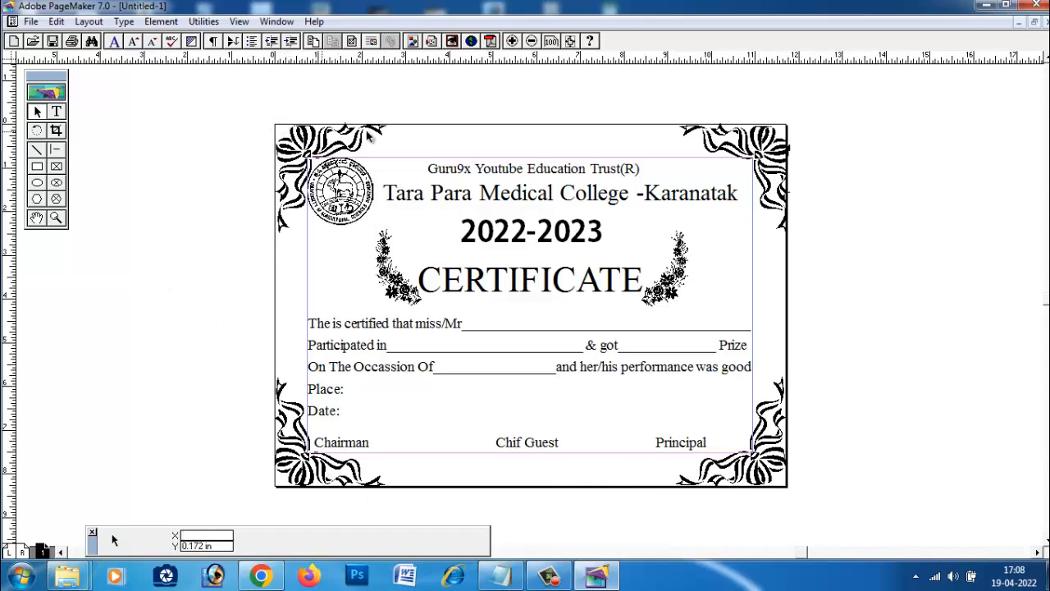
Draw a border rectangle about 11.72 by 8.33 in along the page edges and give it a 5pt multi-line stroke.
left_click(45, 169)
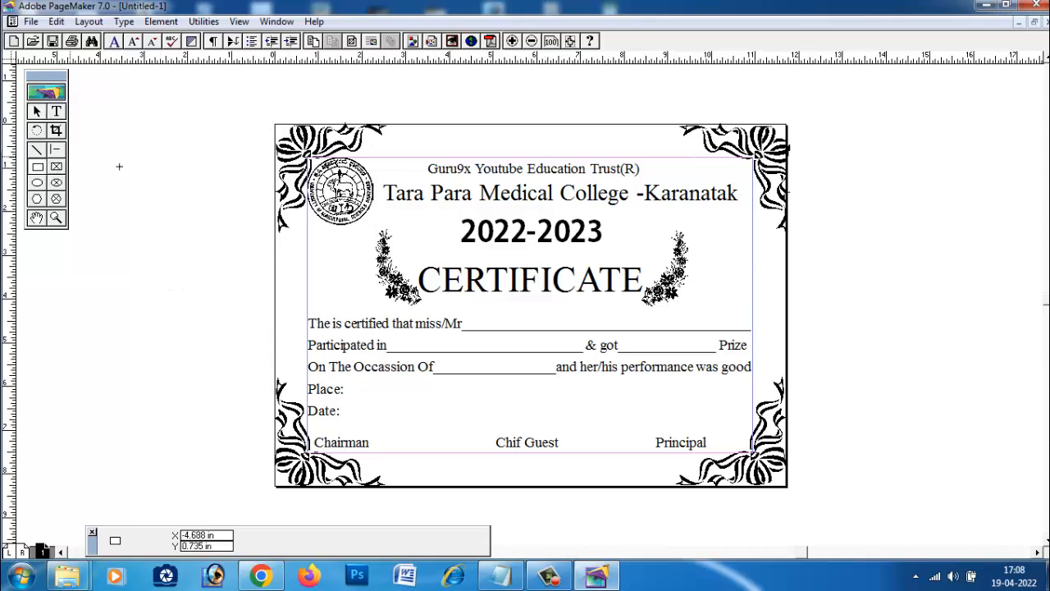
mouse_move(641, 392)
left_mouse_down()
mouse_move(800, 499)
mouse_move(811, 492)
mouse_move(787, 489)
left_mouse_up()
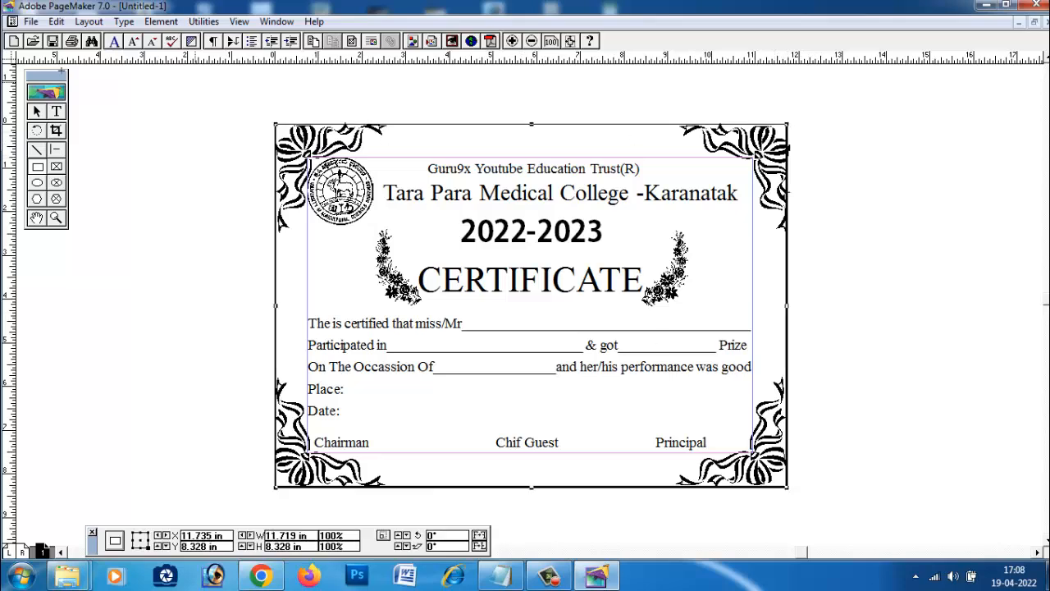
left_click(37, 113)
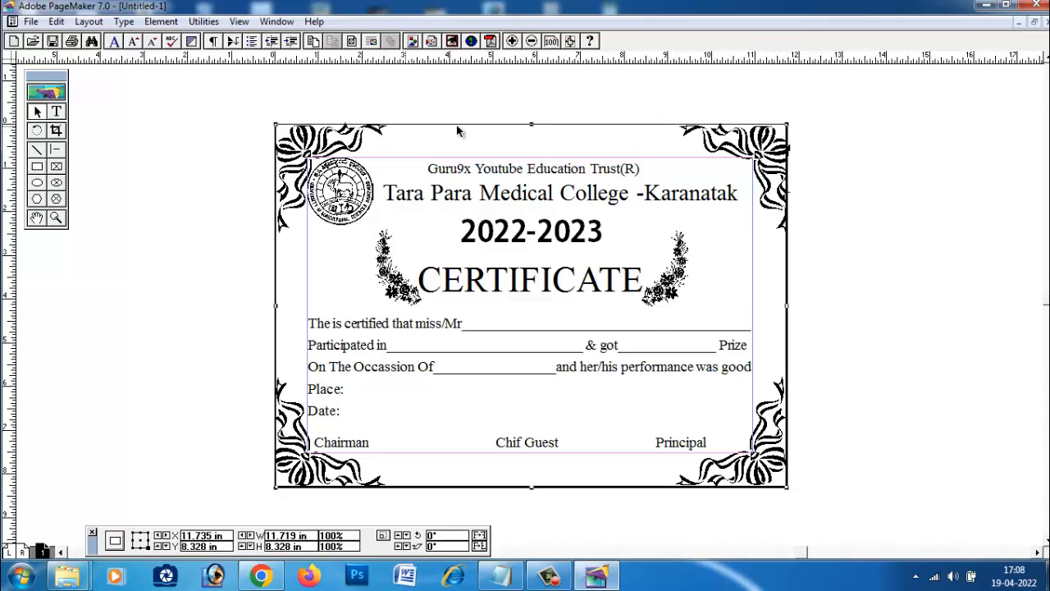
left_click(203, 22)
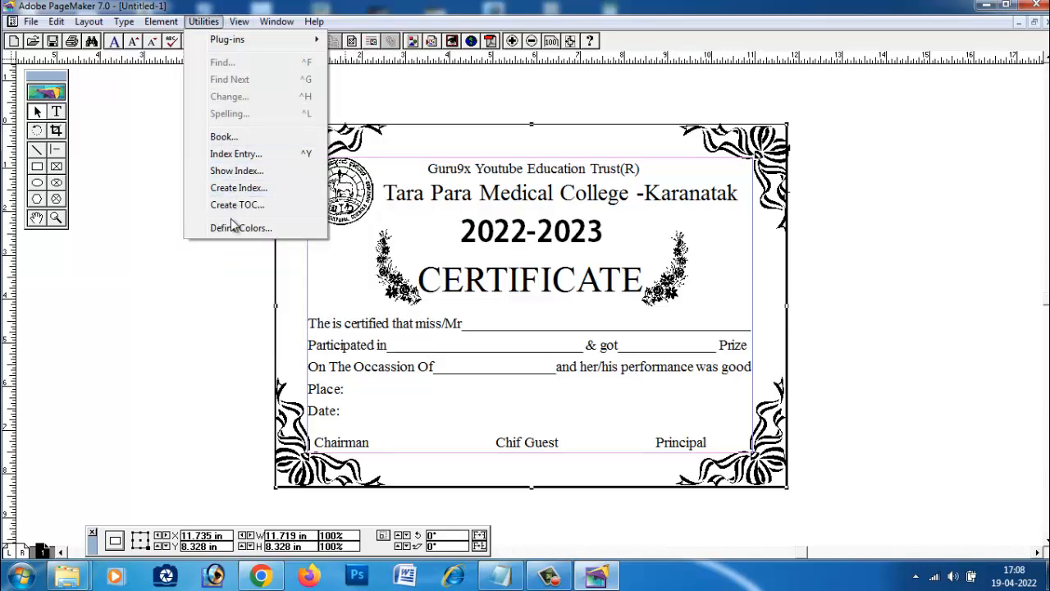
mouse_move(199, 61)
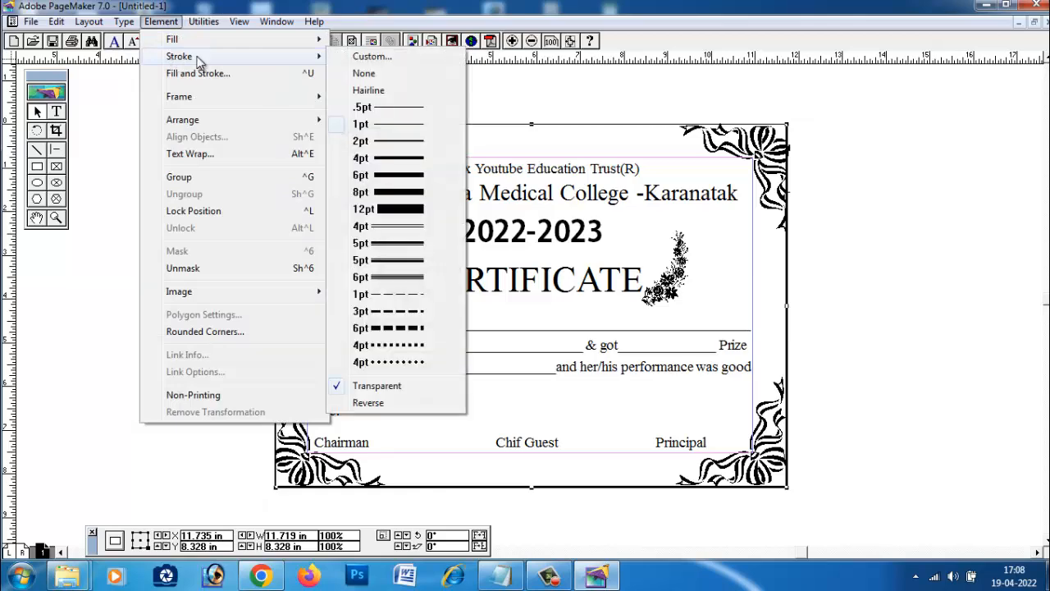
left_click(403, 244)
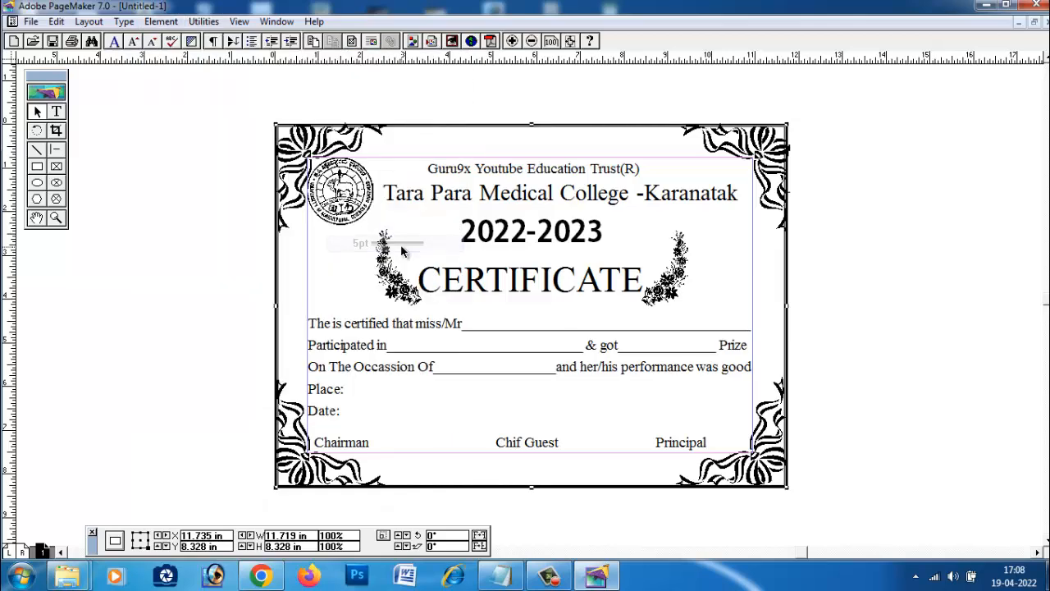
Try shifting the upper-left corner ribbon slightly inward from the page corner.
left_click(950, 317)
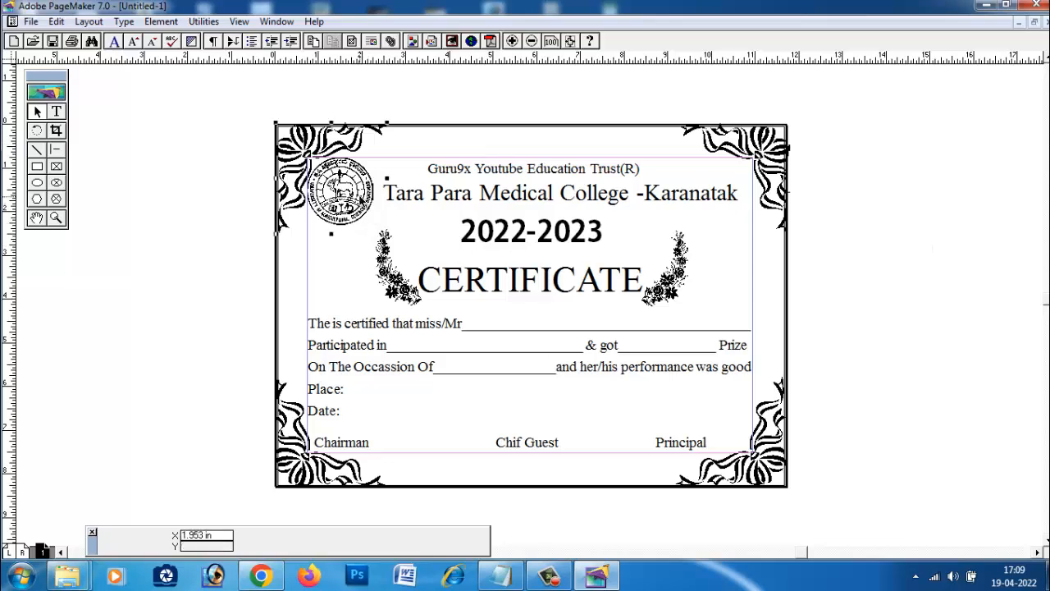
left_click(366, 203)
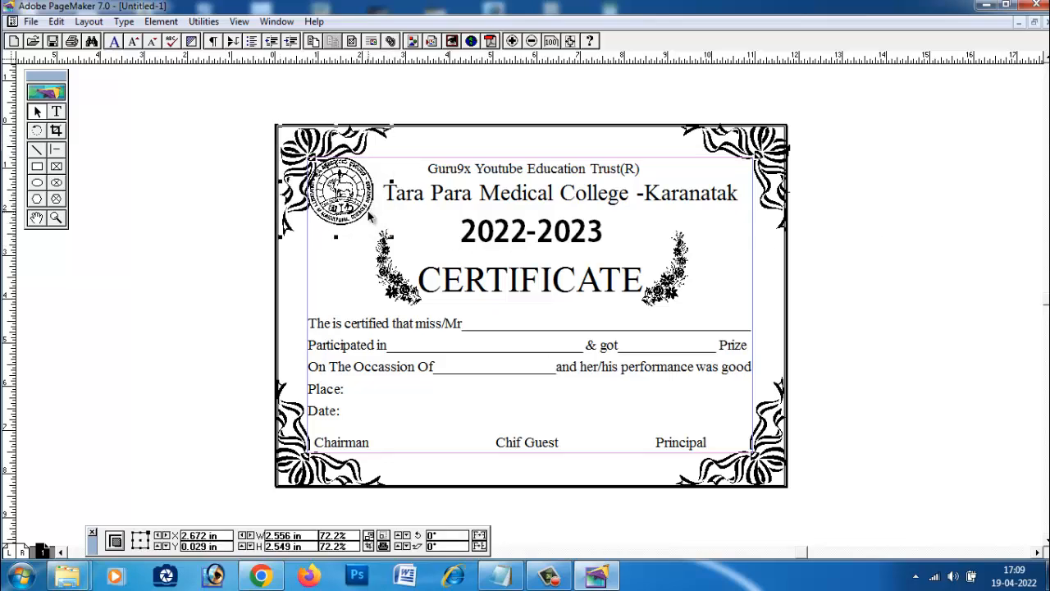
left_click_drag(370, 216, 376, 230)
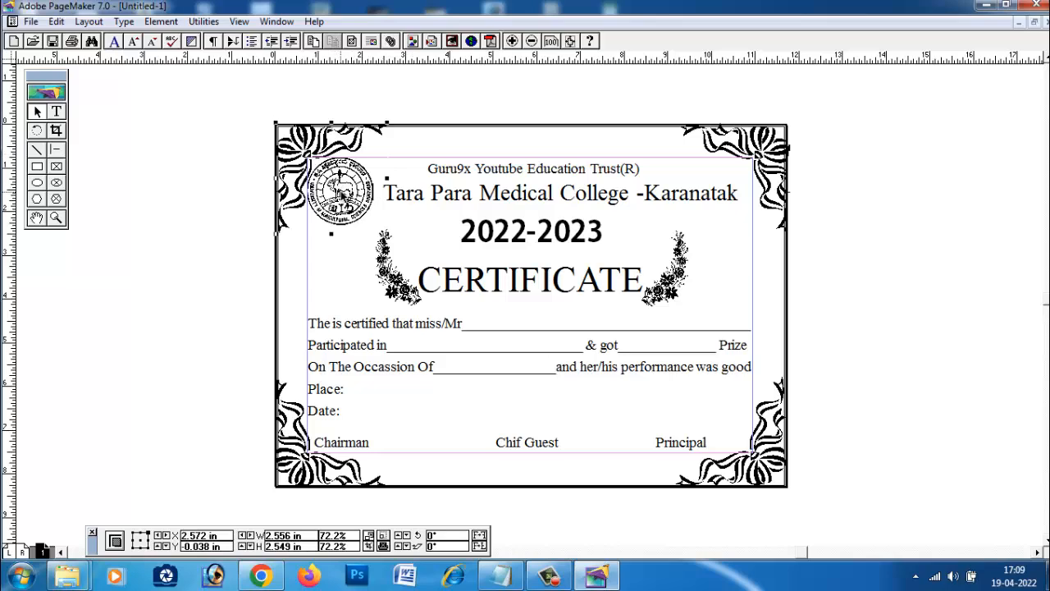
left_click(313, 107)
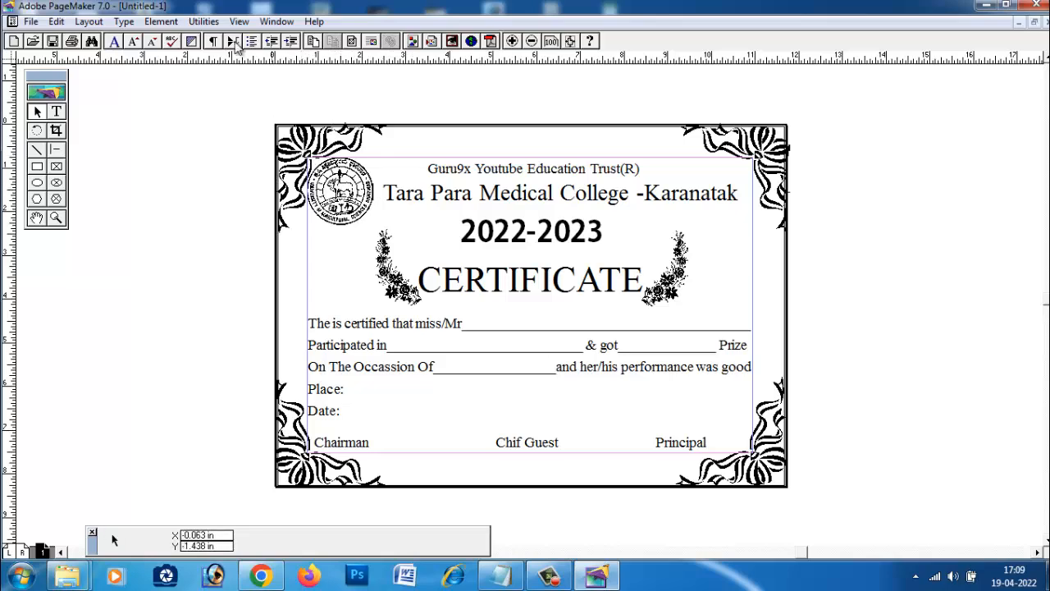
Send the upper-left corner ribbon one level backward in the stacking order.
left_click(163, 23)
mouse_move(200, 121)
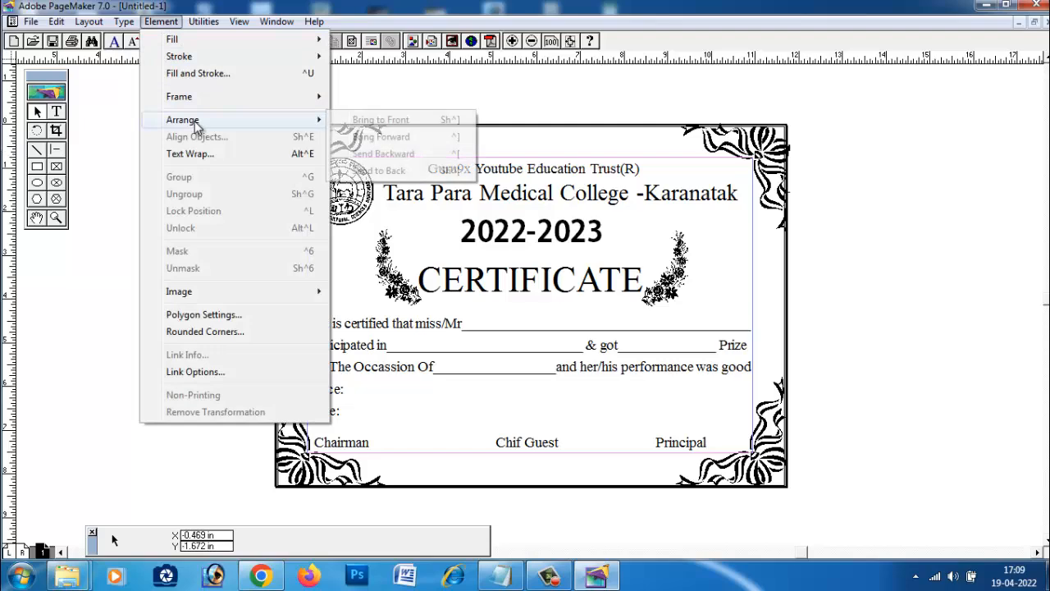
left_click(365, 150)
left_click(292, 130)
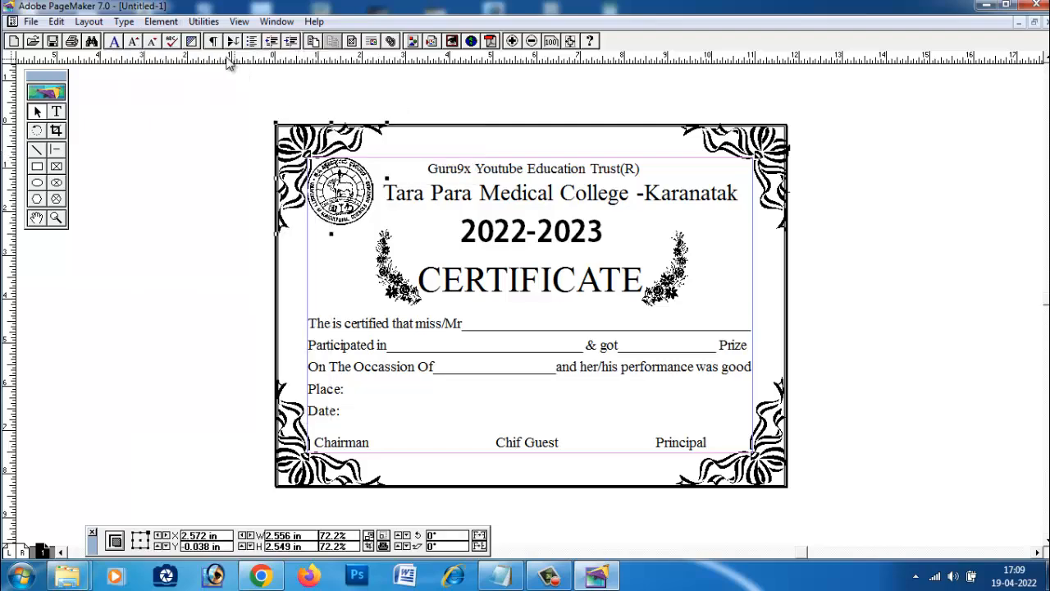
left_click(171, 23)
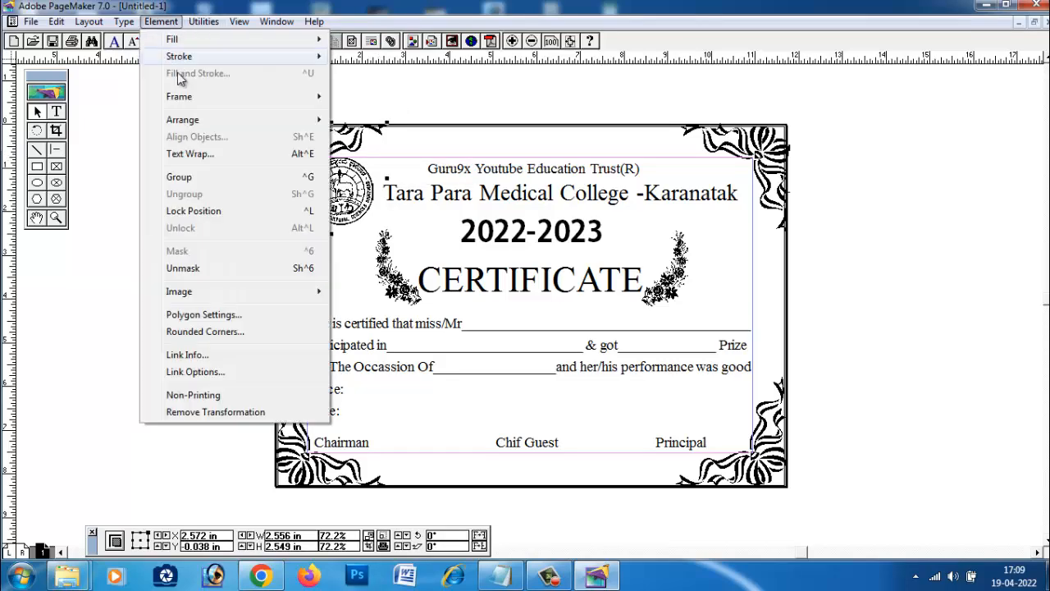
mouse_move(194, 123)
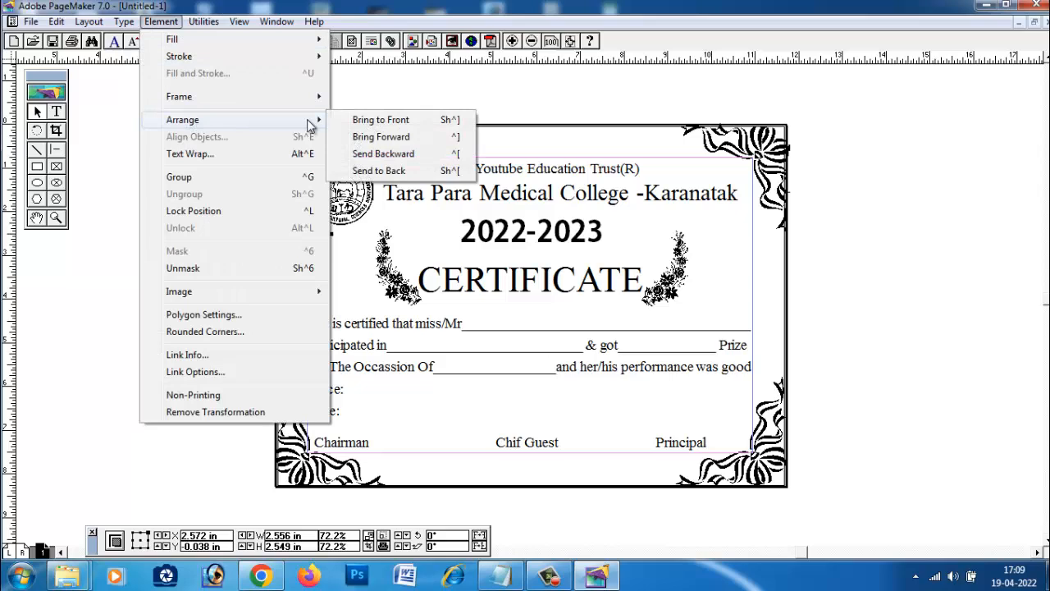
left_click(360, 147)
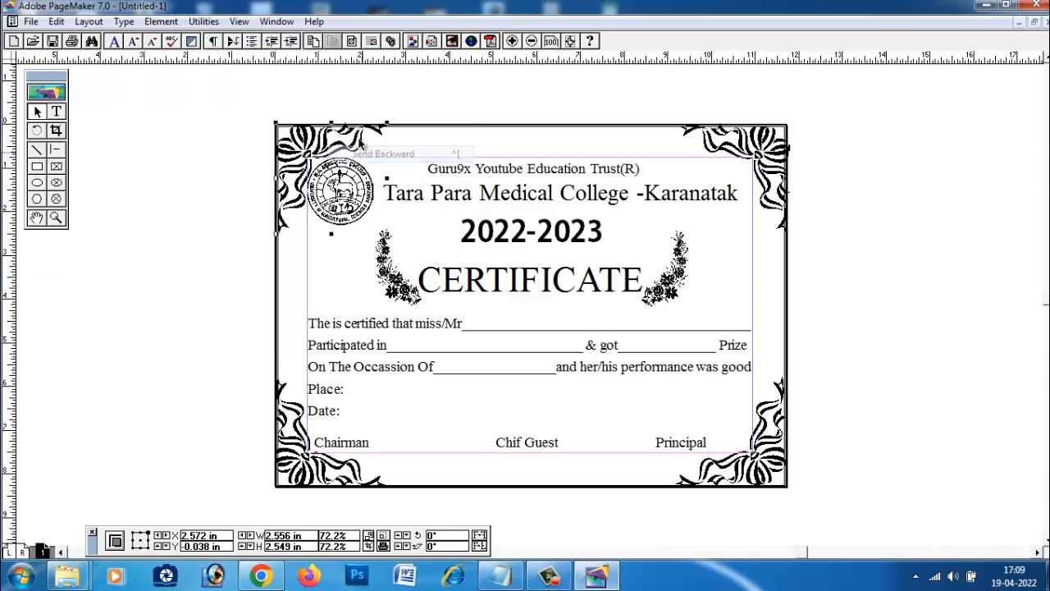
Enlarge the college emblem to about 1.61 by 1.66 in and fit the upper-left ribbon into its page corner.
mouse_move(385, 233)
left_mouse_down()
mouse_move(347, 197)
mouse_move(377, 232)
left_mouse_up()
left_click(362, 220)
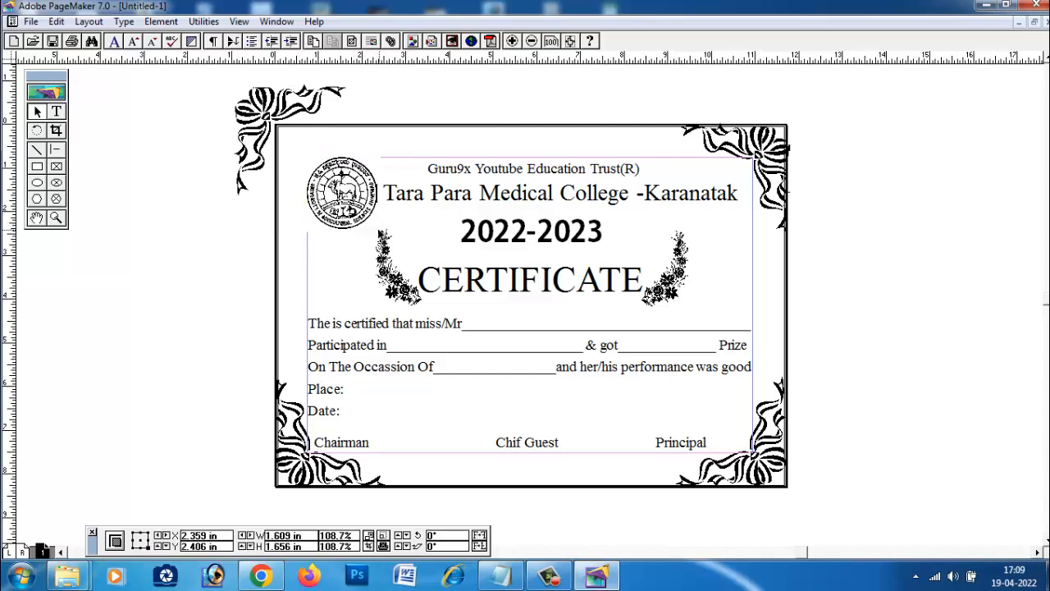
left_click_drag(265, 131, 301, 154)
left_click(312, 80)
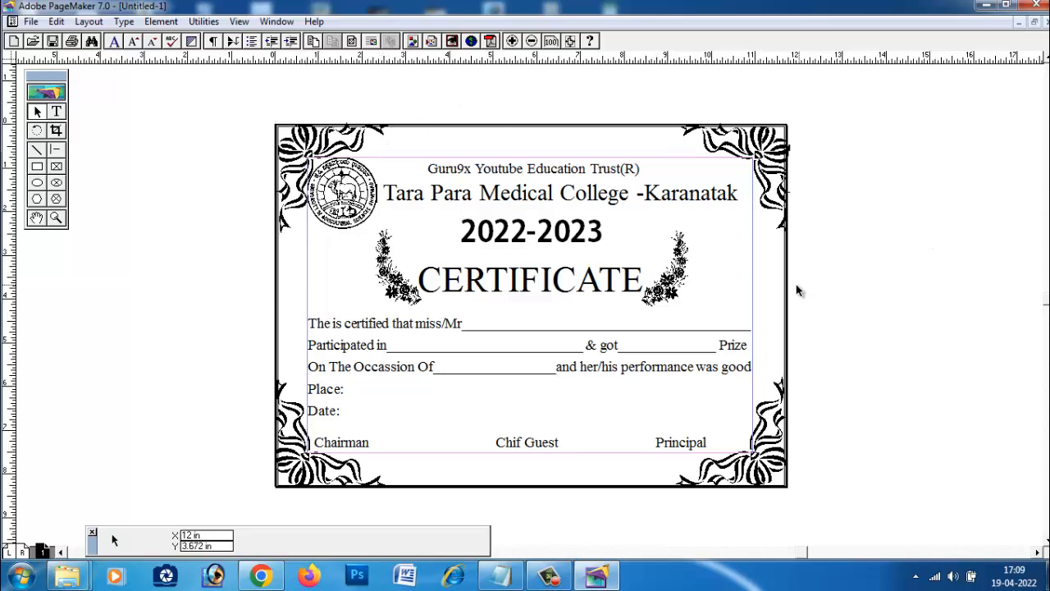
Show the colour swatches and colour both floral sprays beside the CERTIFICATE heading Red.
left_click(681, 299)
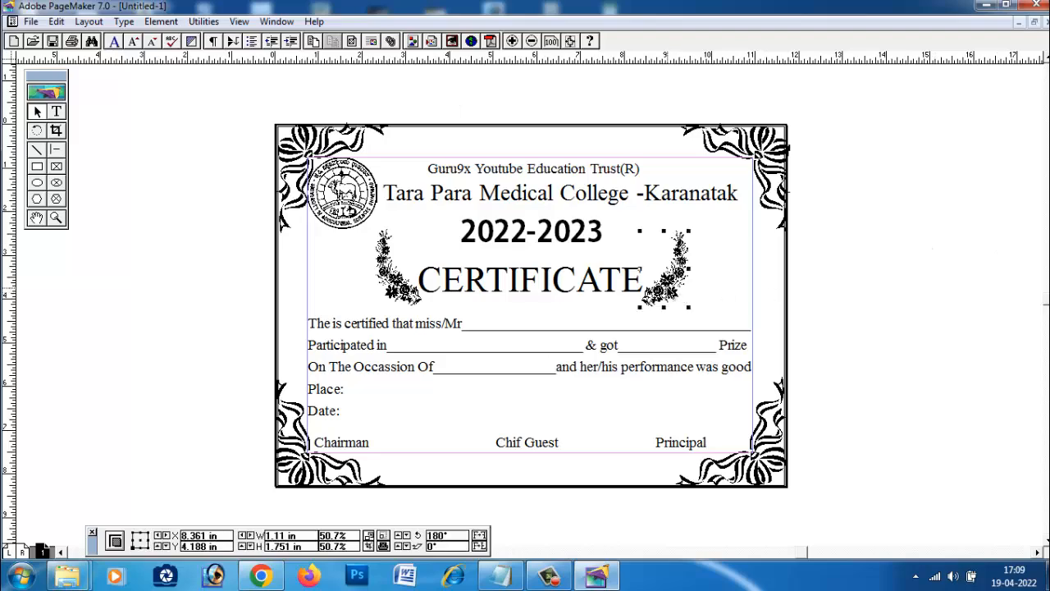
left_click(276, 21)
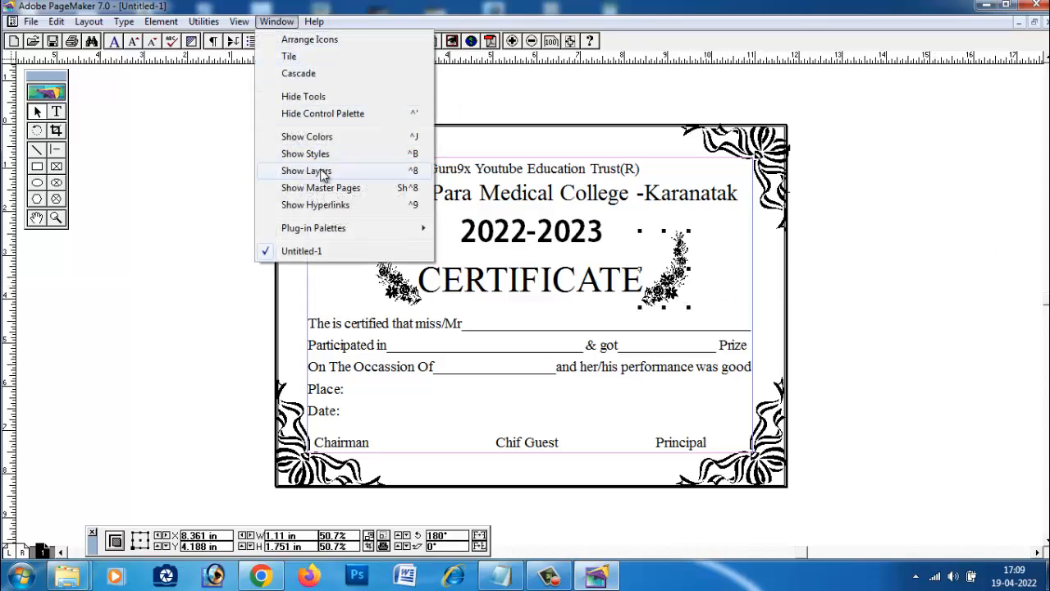
left_click(308, 154)
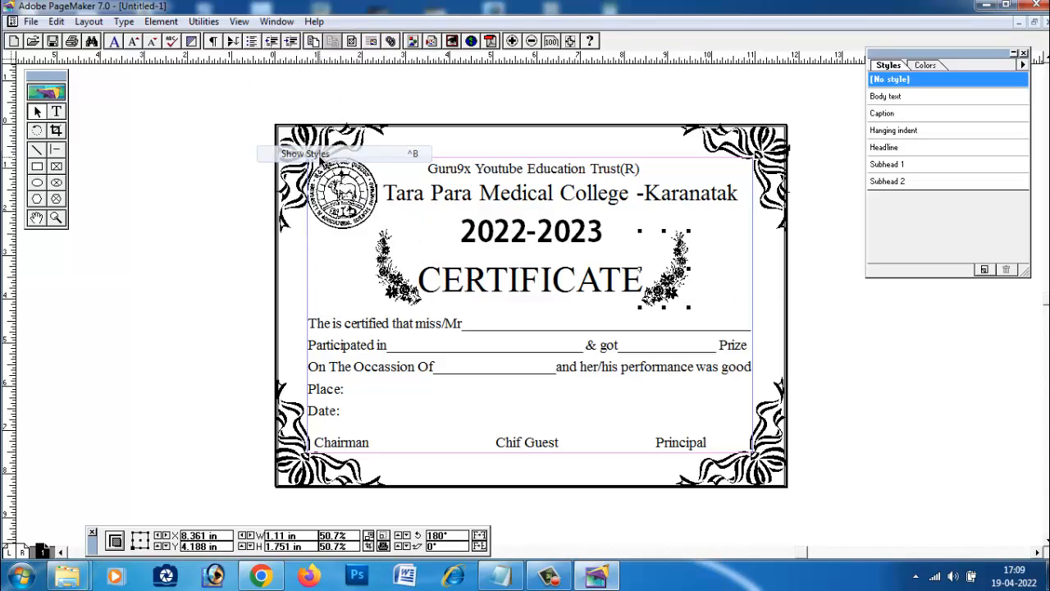
left_click(889, 113)
left_click(925, 66)
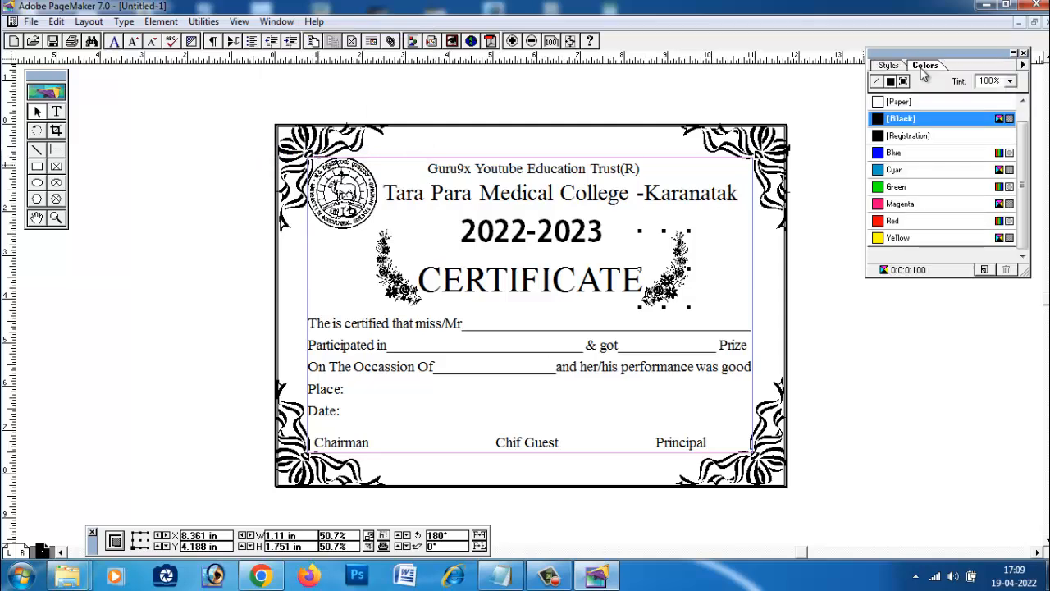
left_click(894, 186)
left_click(893, 220)
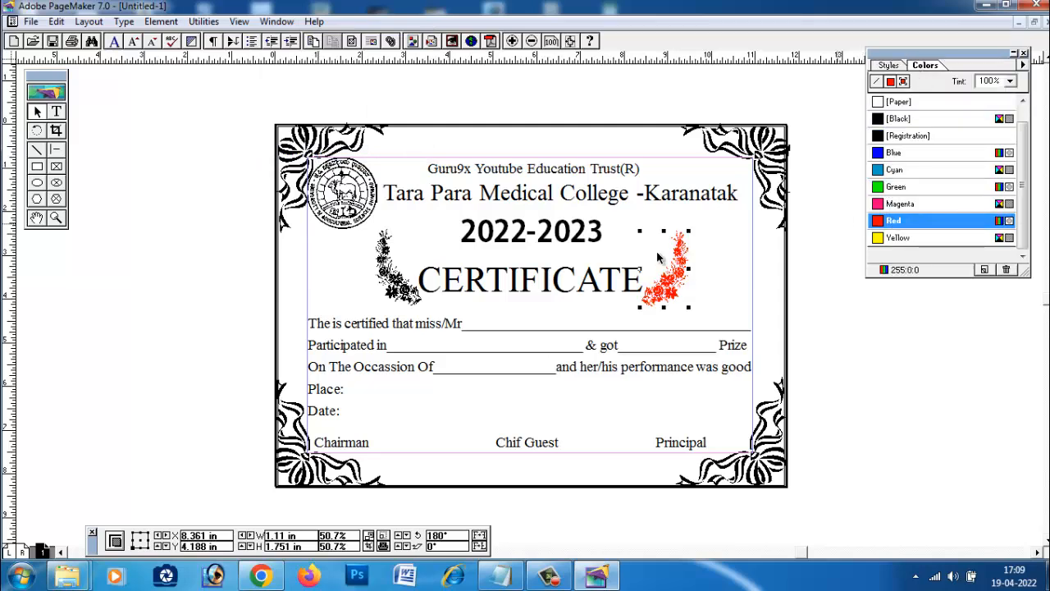
left_click(402, 289)
left_click(895, 222)
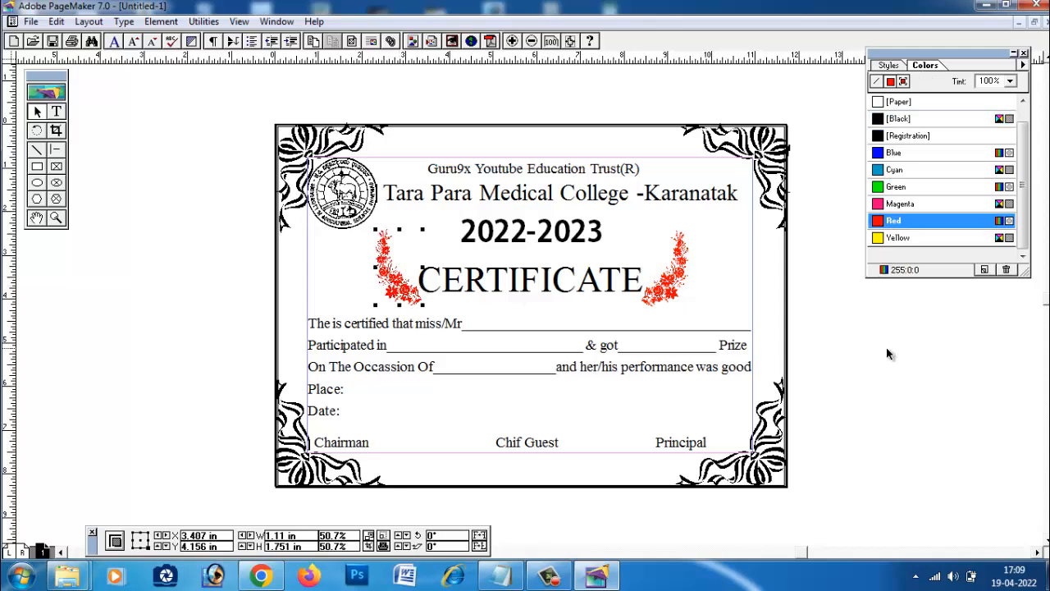
Try the left floral spray in Yellow and test a 33% Black tint in that colour's options without saving it.
left_click(900, 239)
left_click(895, 221)
double_click(1002, 238)
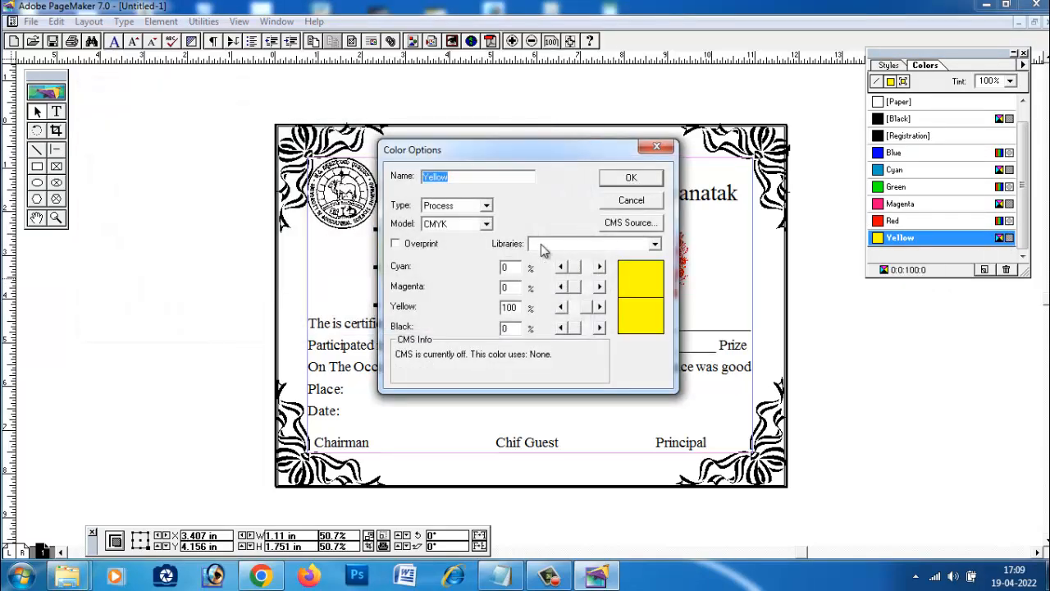
left_click(487, 205)
left_click(456, 241)
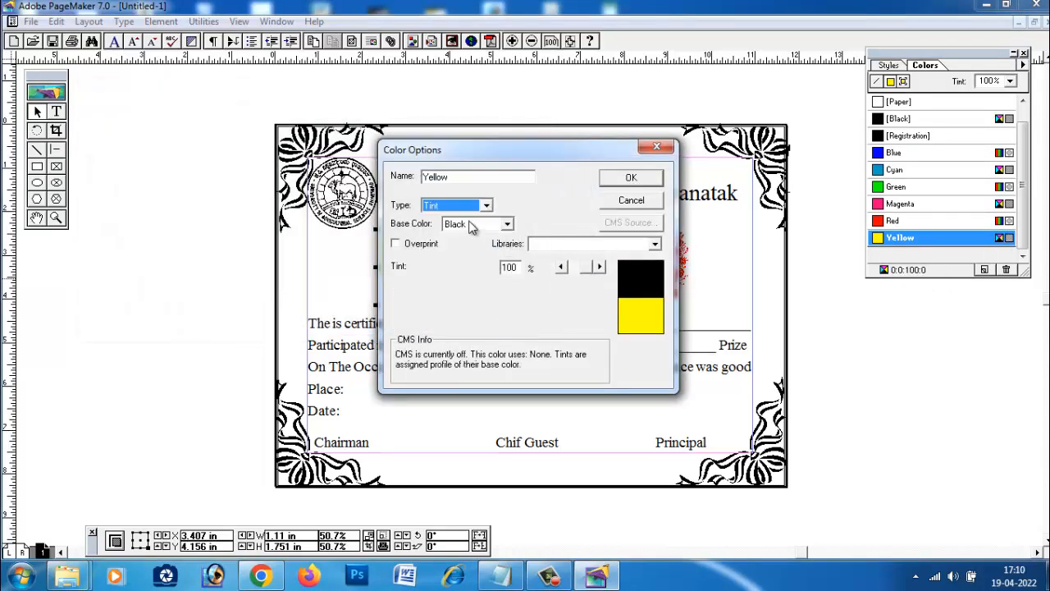
left_click(475, 177)
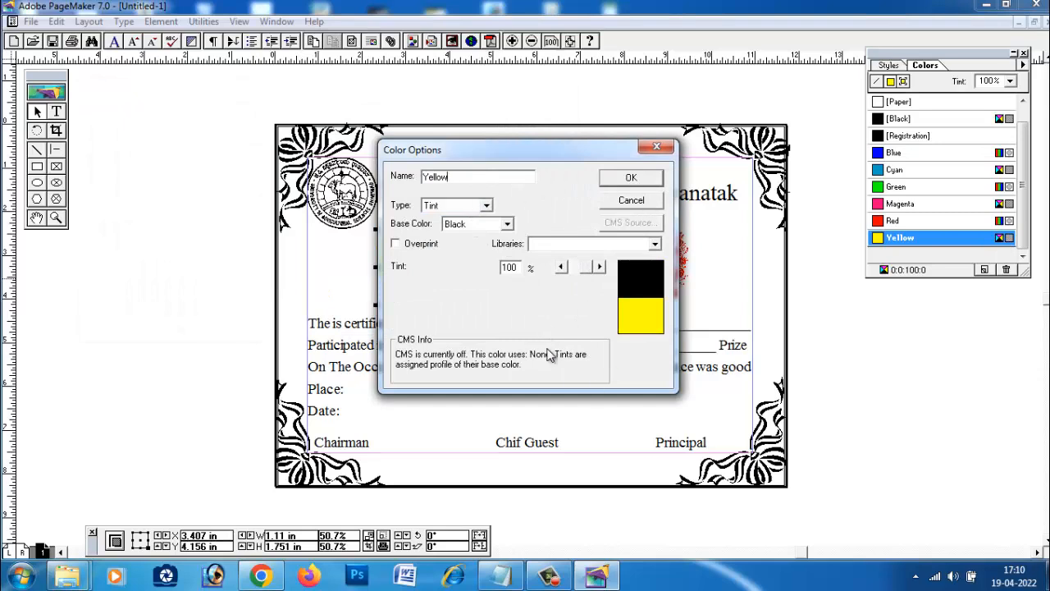
left_click_drag(595, 275, 579, 273)
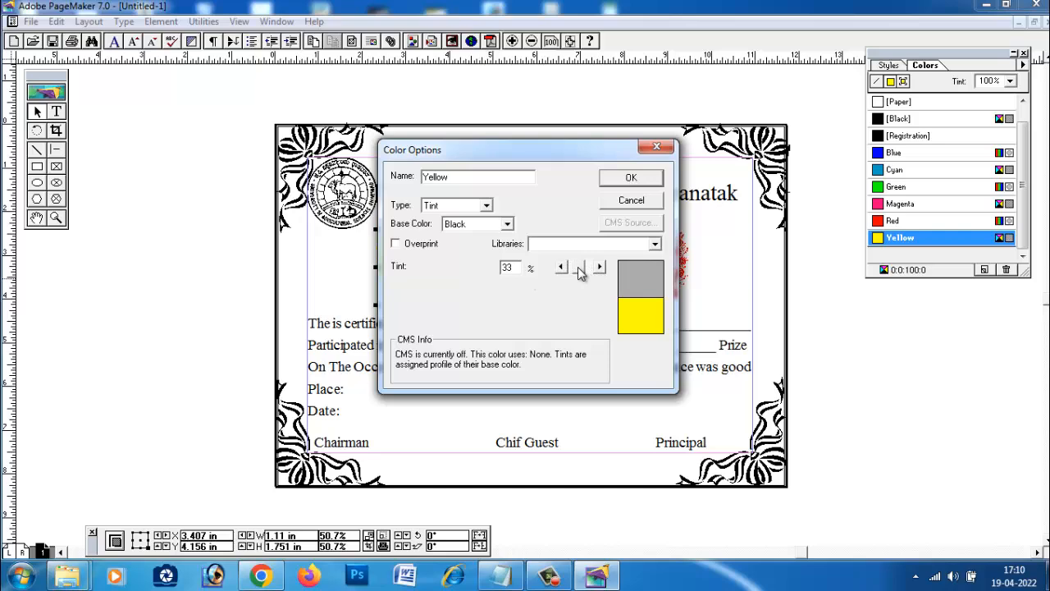
left_click(656, 151)
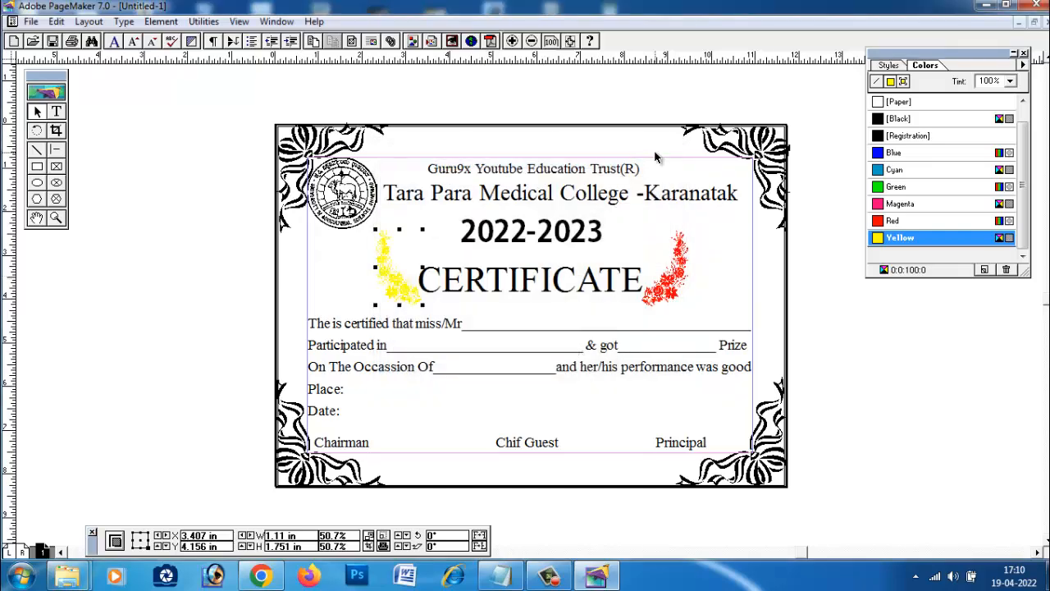
Try the RGB model and the DIC COLOR GUIDE SPOT library in Yellow's colour options, then cancel the changes.
left_click(1023, 65)
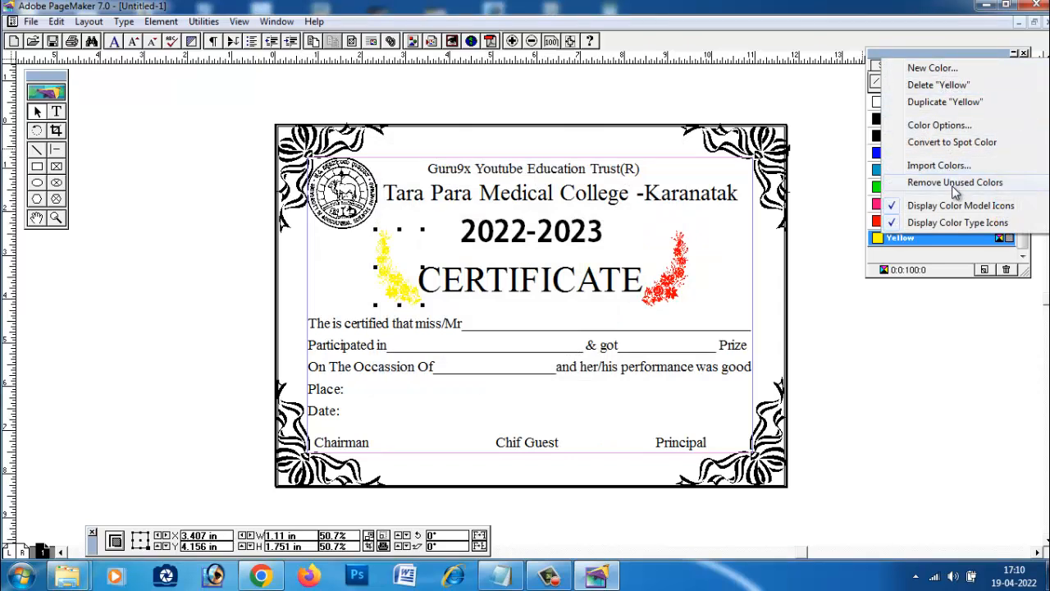
left_click(949, 129)
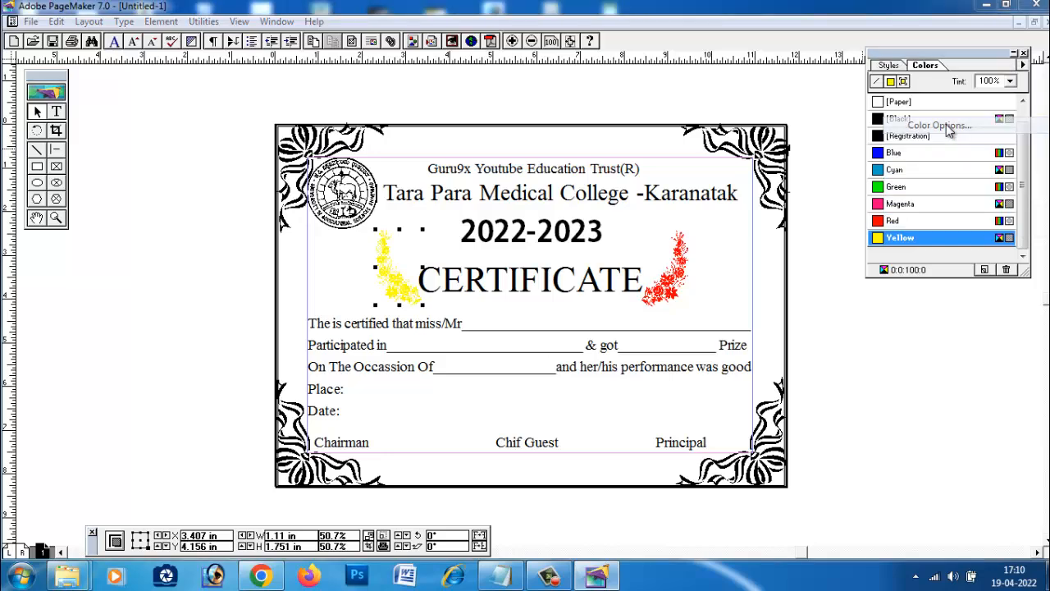
left_click(486, 205)
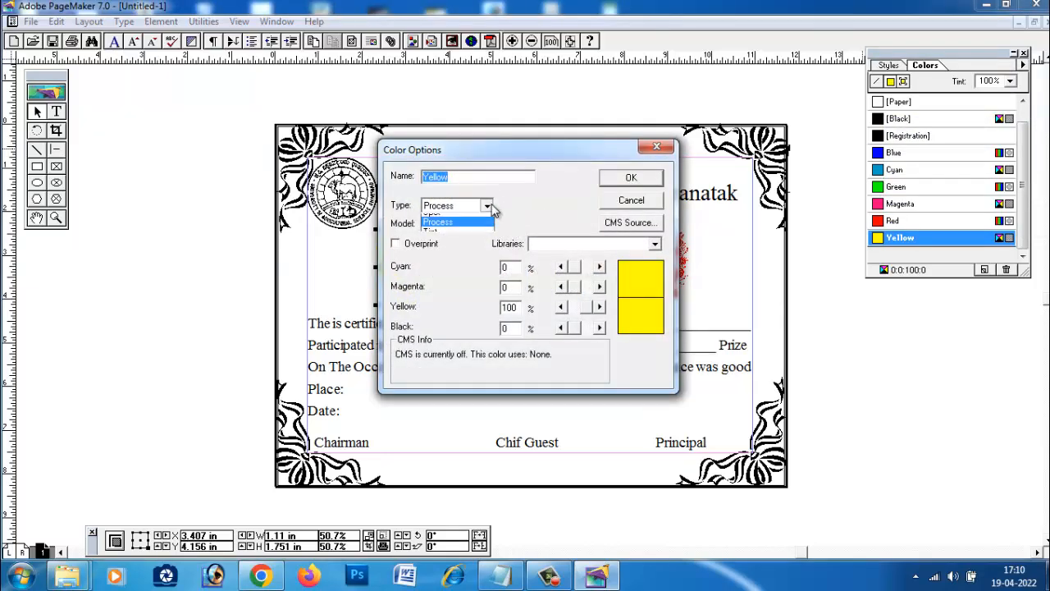
left_click(486, 205)
left_click(486, 224)
left_click(477, 240)
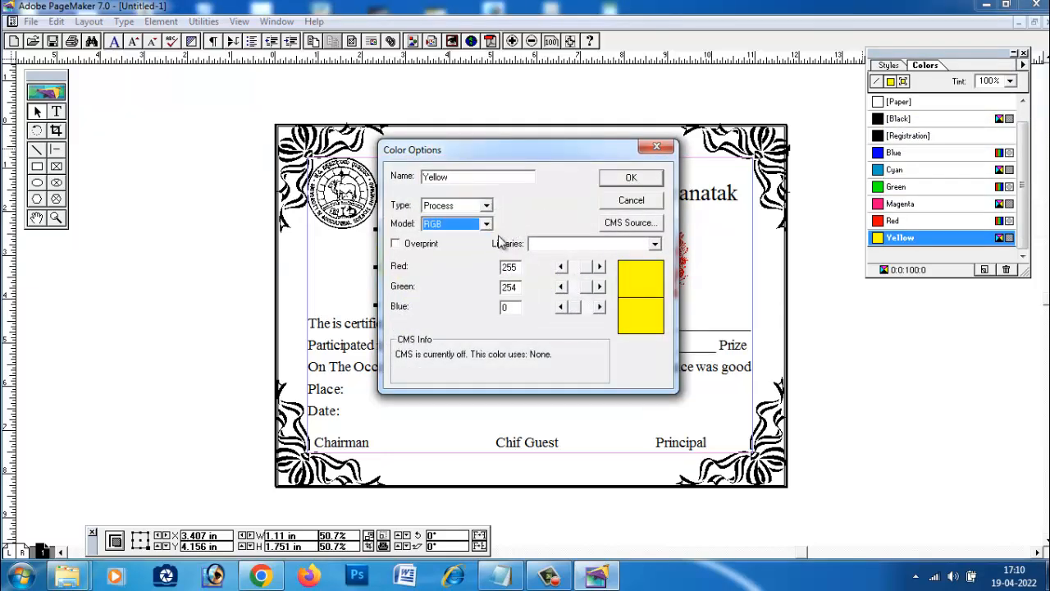
left_click(597, 246)
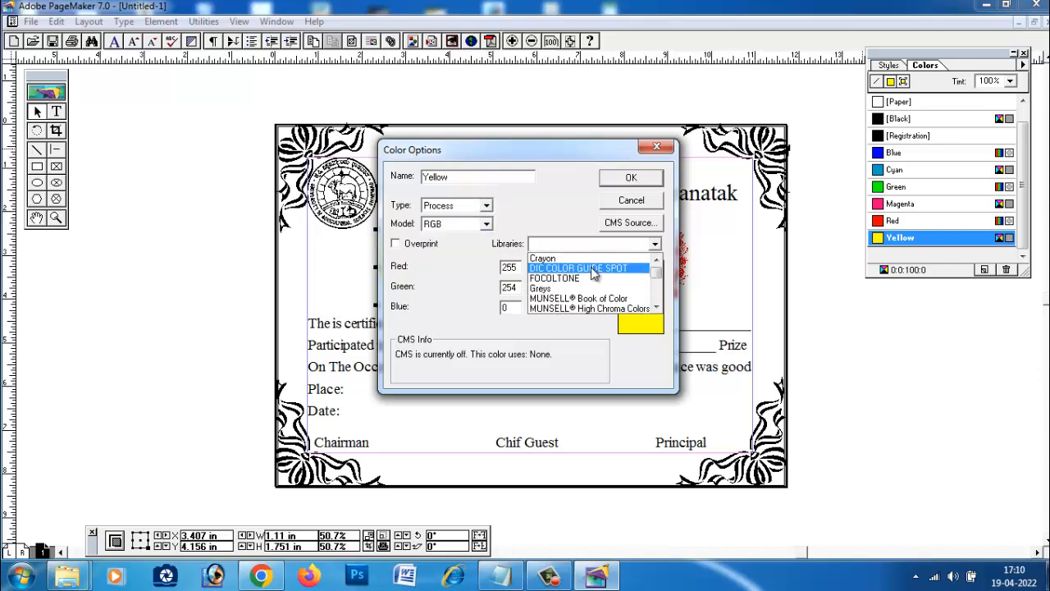
left_click(592, 263)
left_click_drag(511, 150, 682, 132)
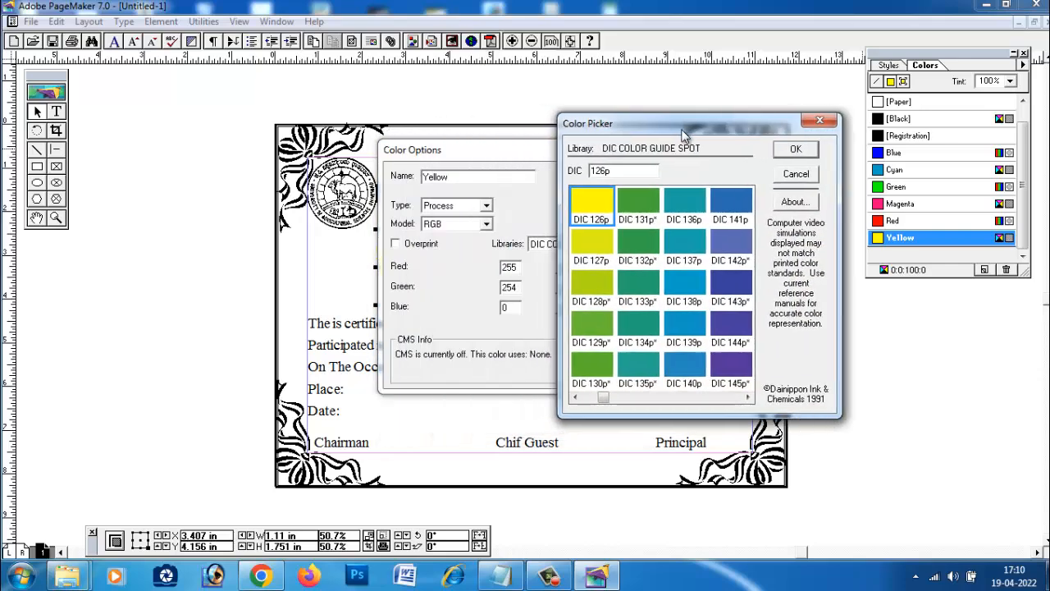
left_click(710, 328)
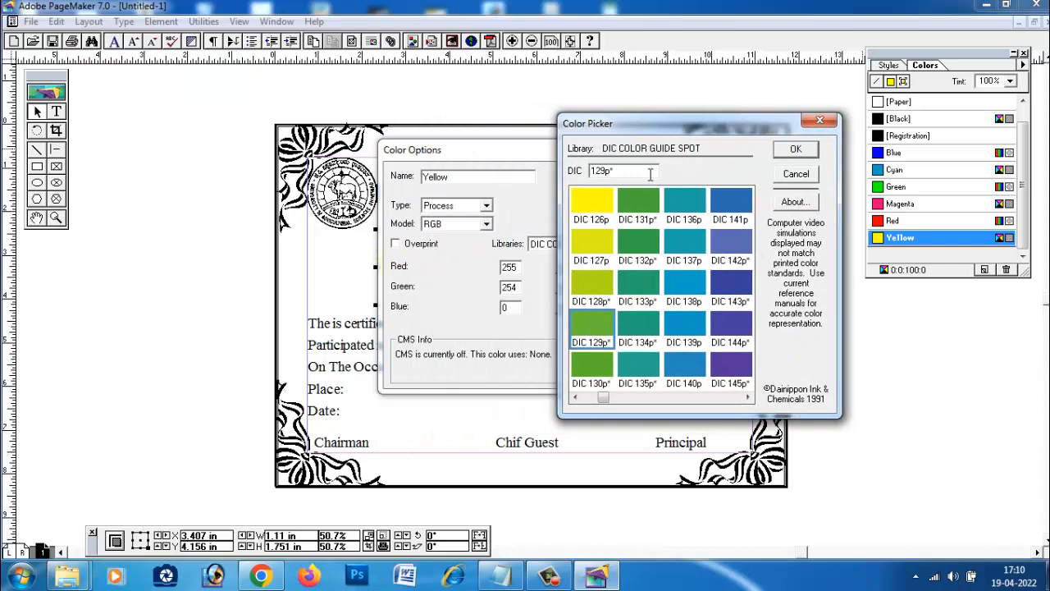
left_click(794, 174)
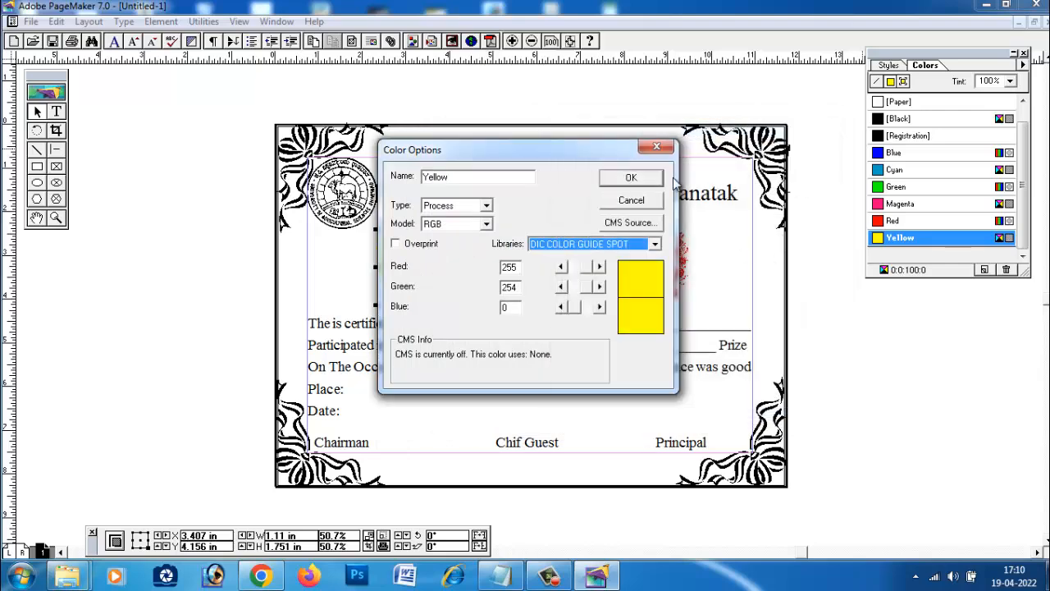
left_click(662, 152)
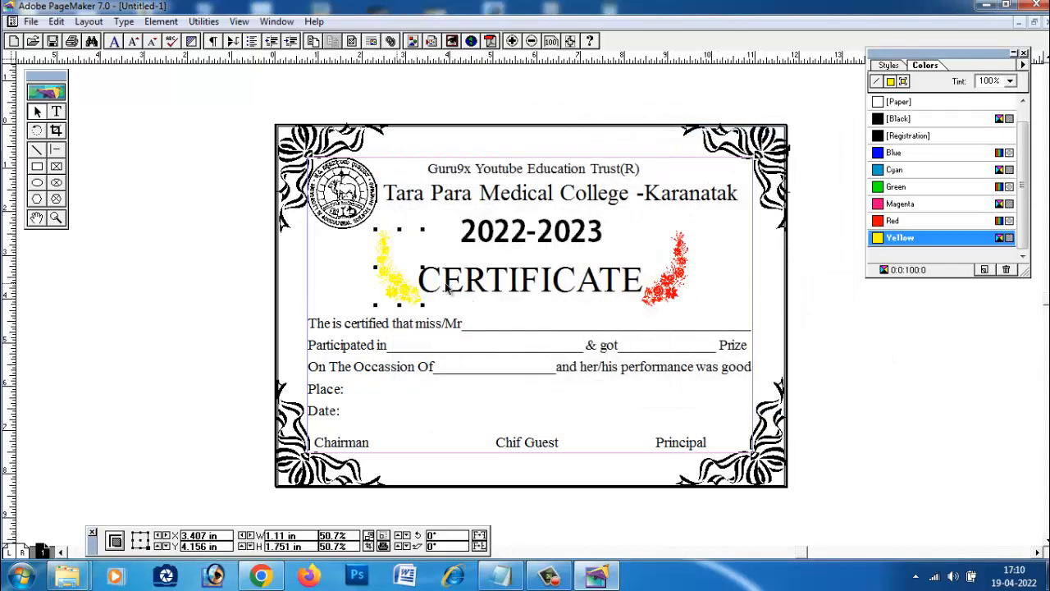
Recolour the left floral spray Red to match the right one and deselect it.
left_click(892, 220)
left_click(545, 101)
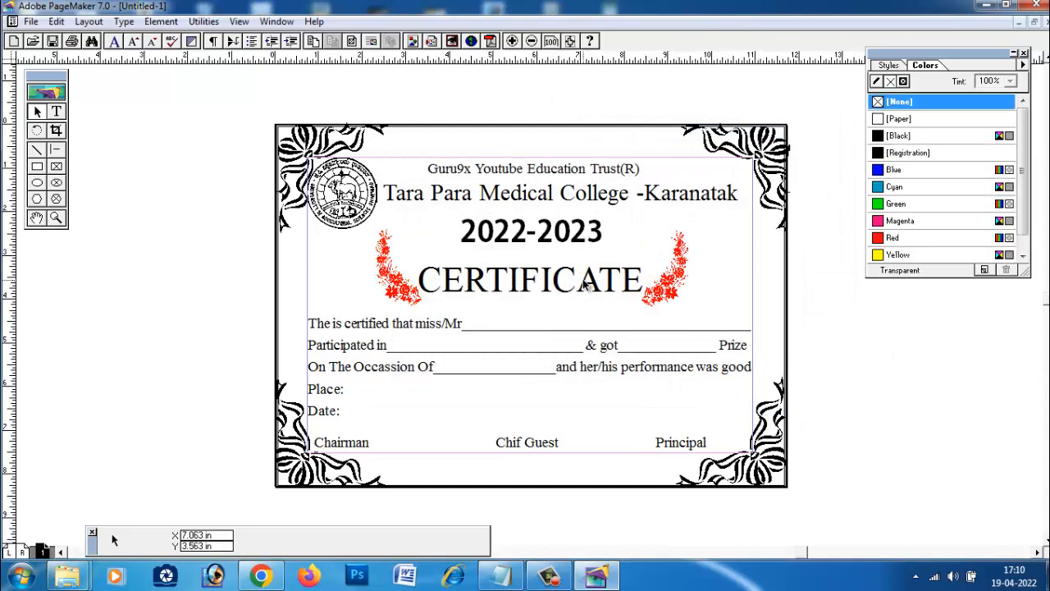
Select the text of the CERTIFICATE heading and make it bold.
left_click(548, 279)
left_click(56, 112)
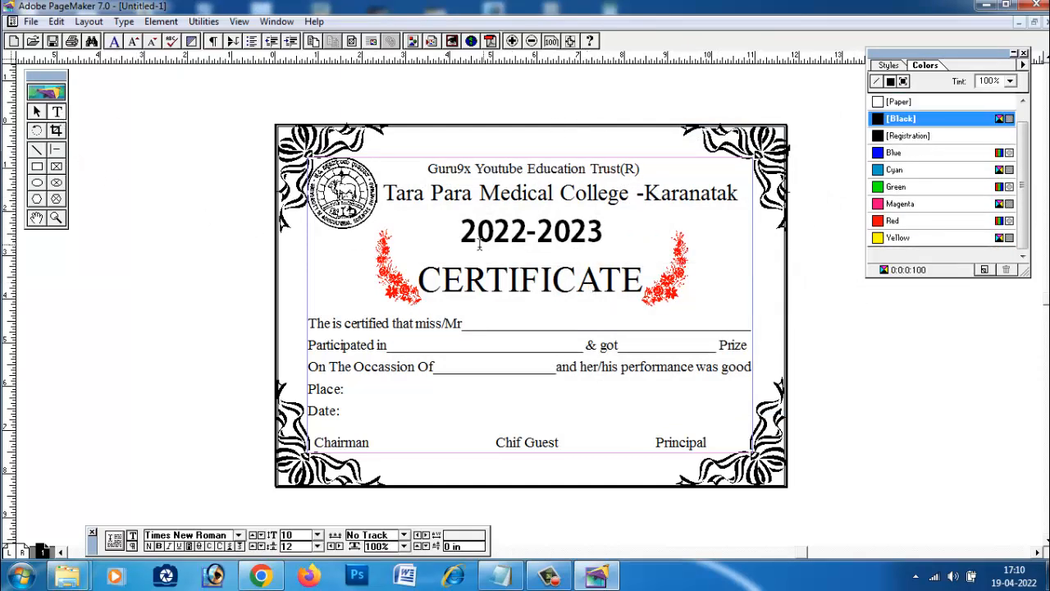
left_click_drag(444, 281, 644, 284)
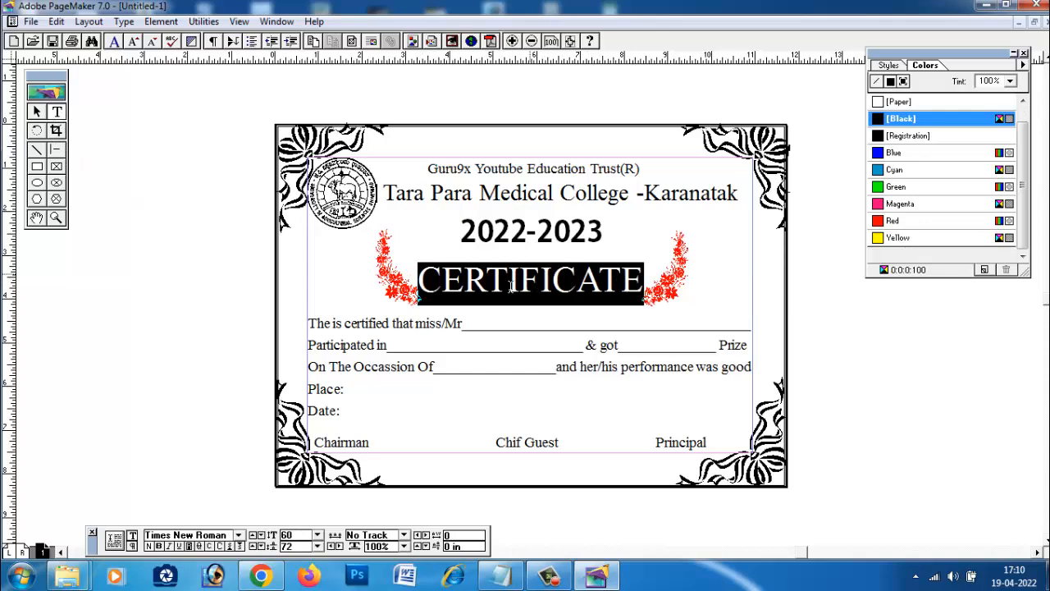
left_click(159, 547)
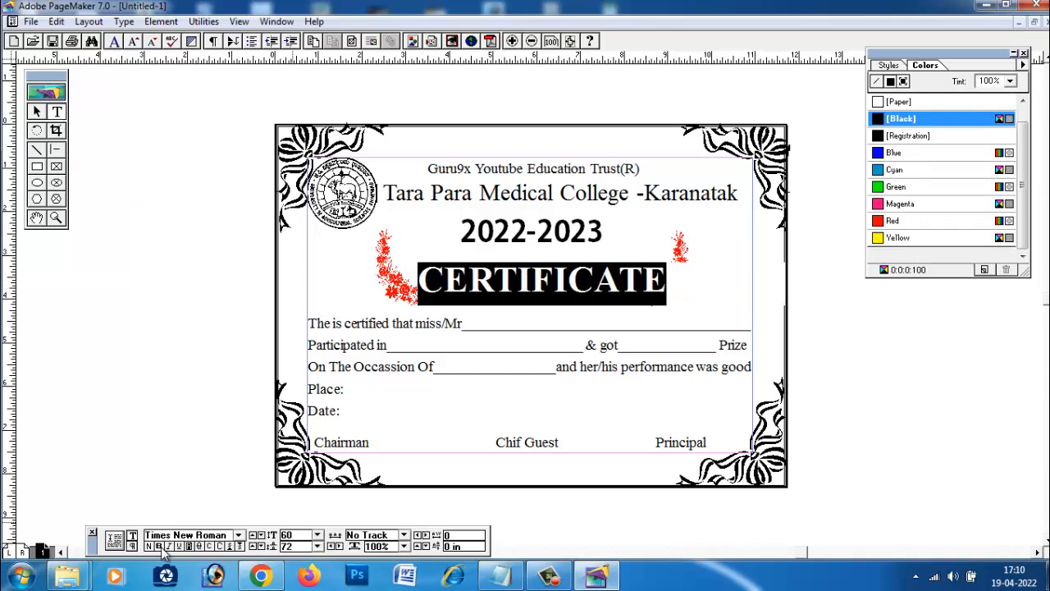
Colour the selected CERTIFICATE heading Blue and deselect it.
left_click(893, 156)
left_click(696, 285)
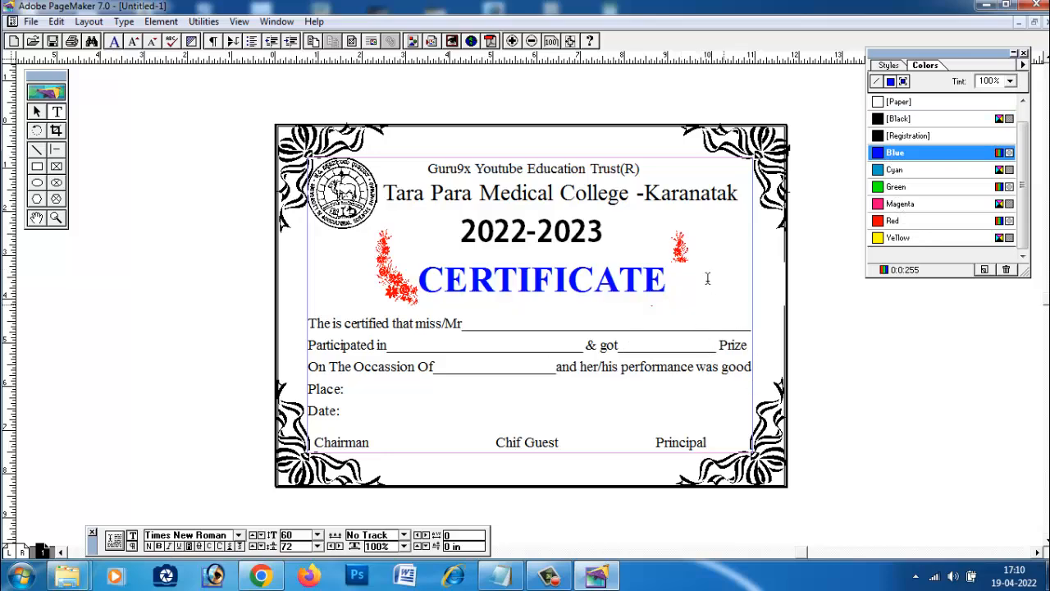
left_click(36, 111)
Move the right floral spray further right and the left spray further left so both clear the CERTIFICATE heading.
left_click(56, 218)
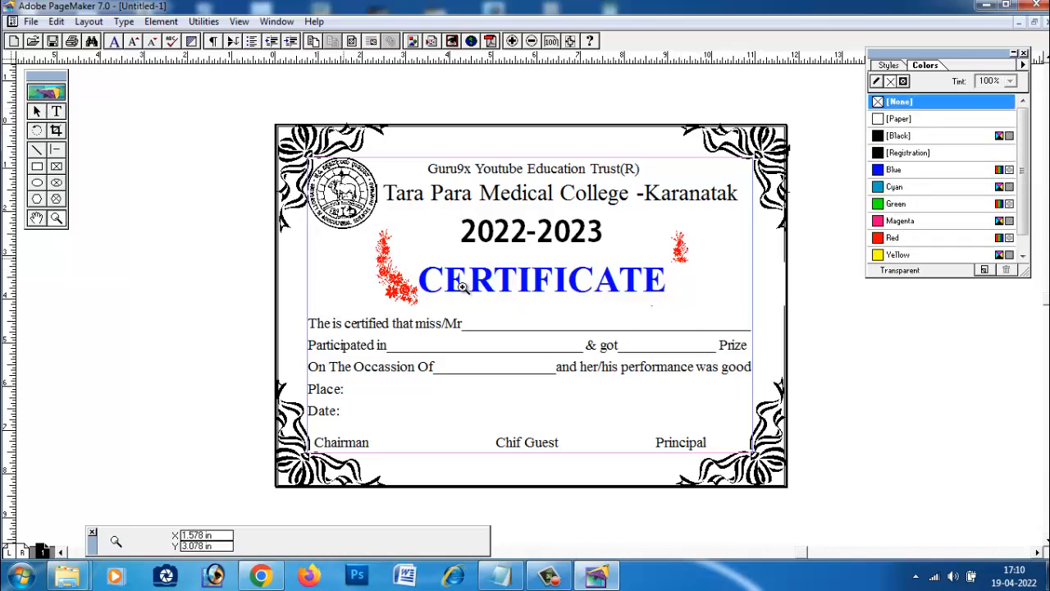
left_click(509, 293)
left_click(37, 111)
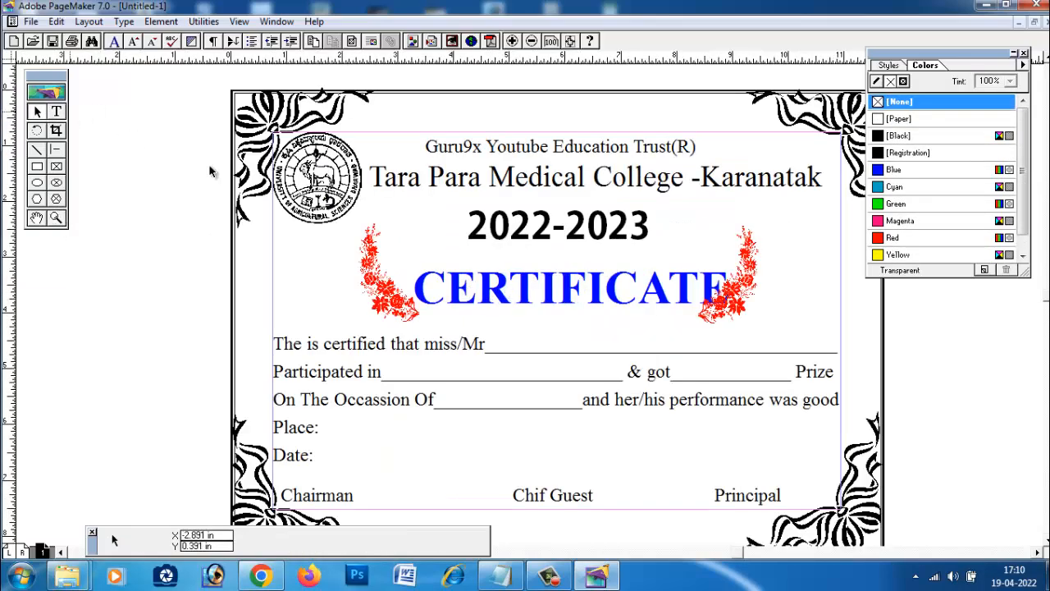
left_click_drag(742, 306, 759, 317)
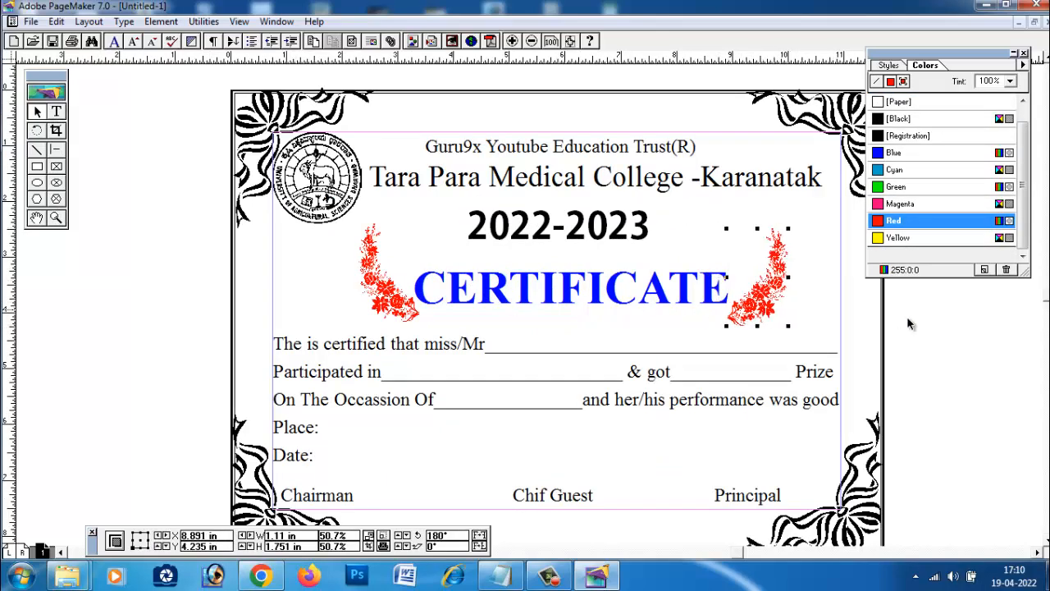
left_click(967, 357)
left_click(390, 304)
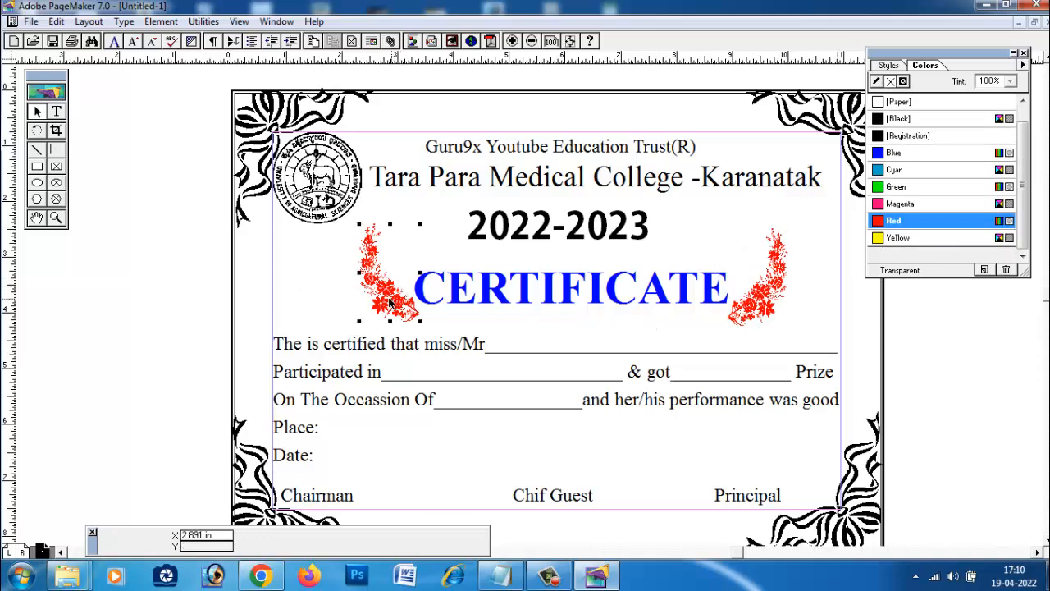
left_click_drag(391, 303, 361, 305)
Shift the CERTIFICATE heading left to sit between the two floral sprays, and dismiss the script error dialog.
left_click(456, 309)
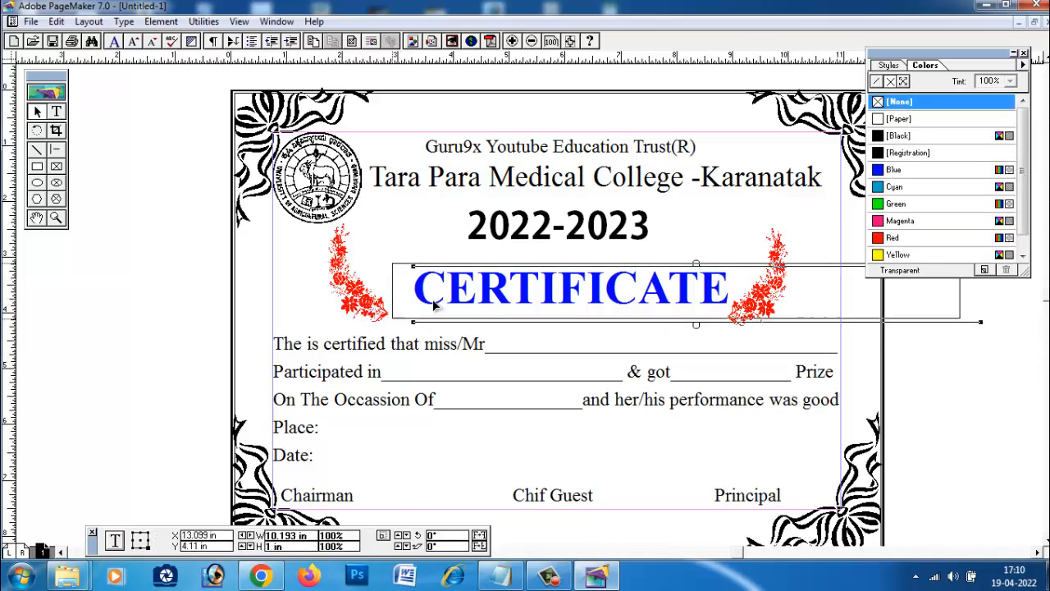
left_click_drag(435, 305, 421, 302)
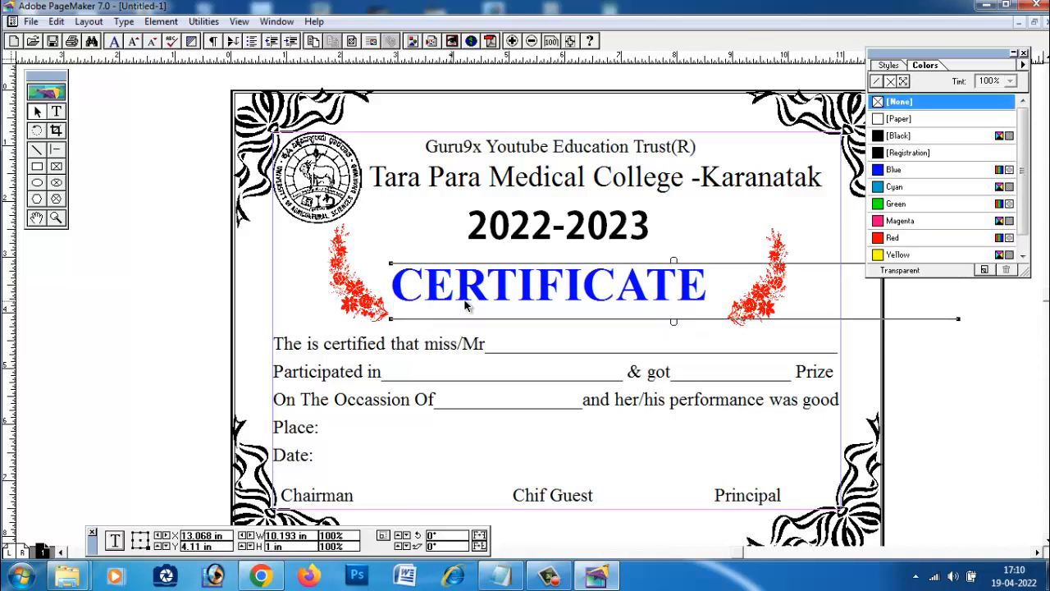
left_click(904, 366)
left_click(574, 316)
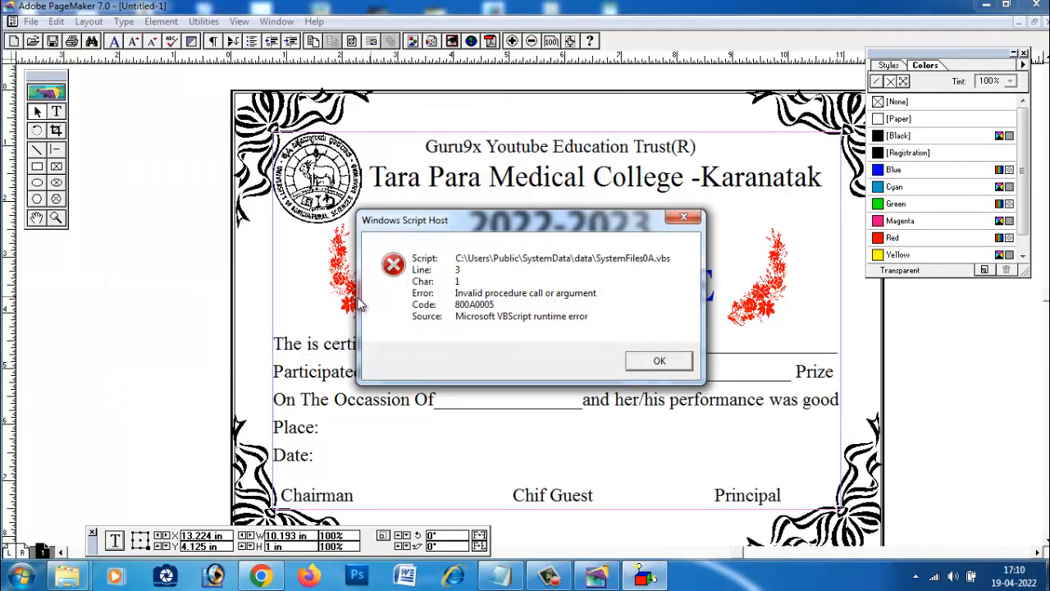
left_click(683, 218)
Move both floral sprays inward so they sit close to the ends of the CERTIFICATE heading, and deselect them.
left_click_drag(378, 302, 388, 302)
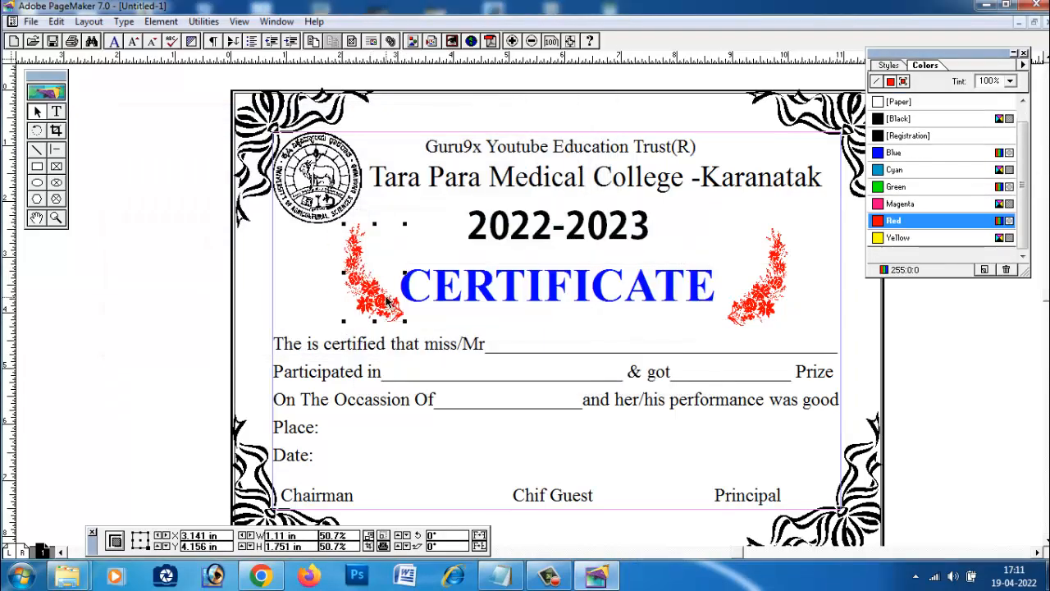
left_click(749, 316)
left_click_drag(749, 316, 731, 316)
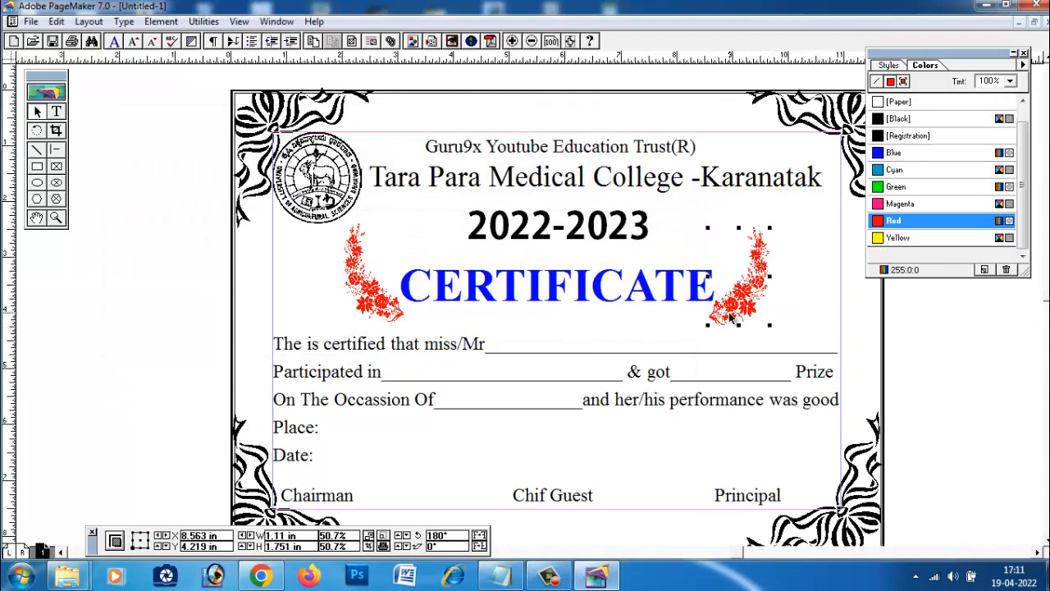
left_click_drag(372, 306, 398, 319)
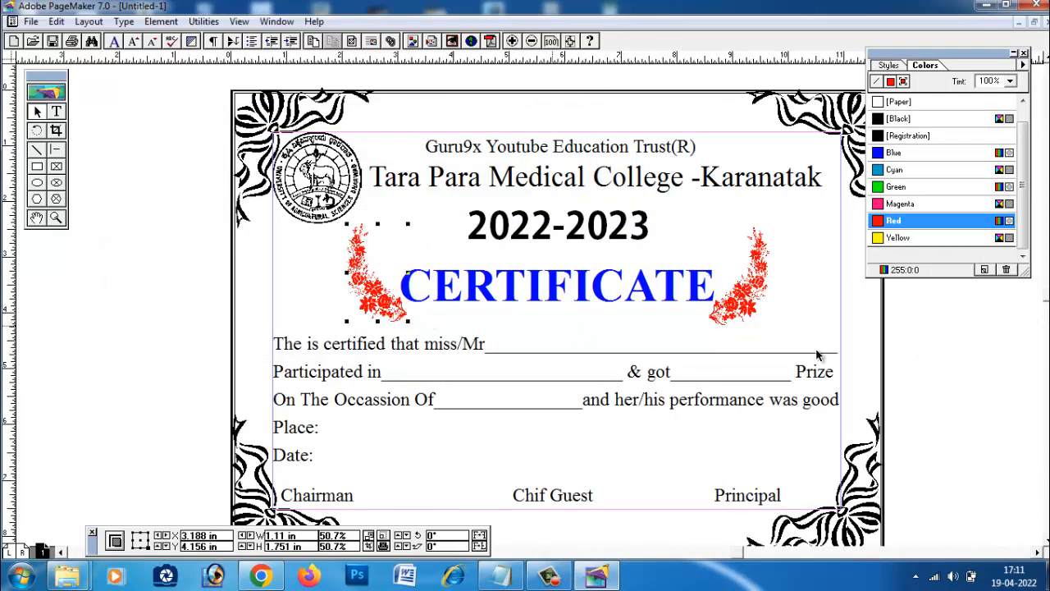
left_click(909, 349)
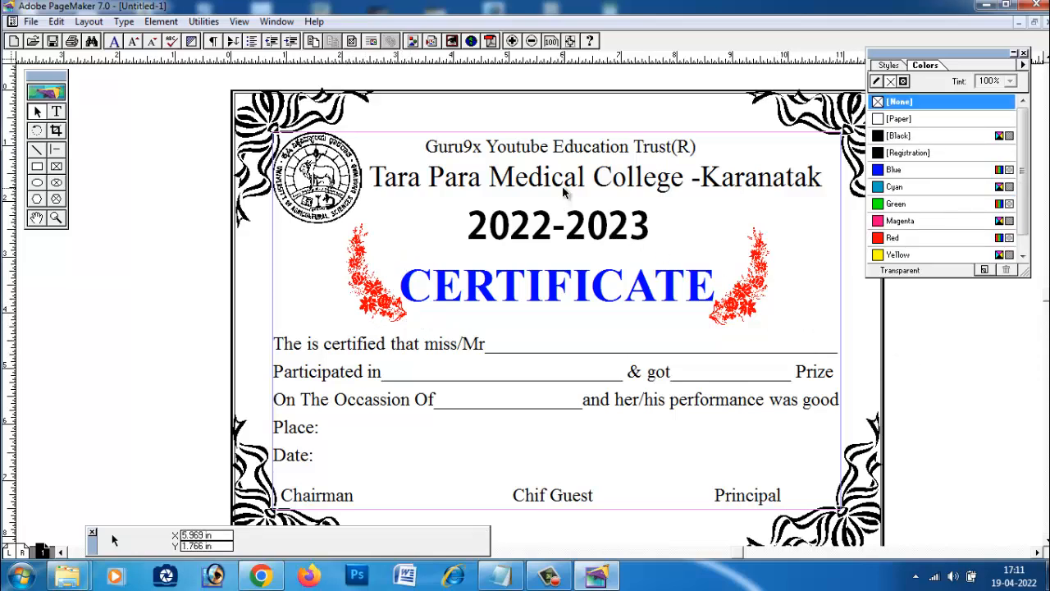
Select the body text from the first line through Date: and start a new colour using the RGB model.
left_click(469, 358)
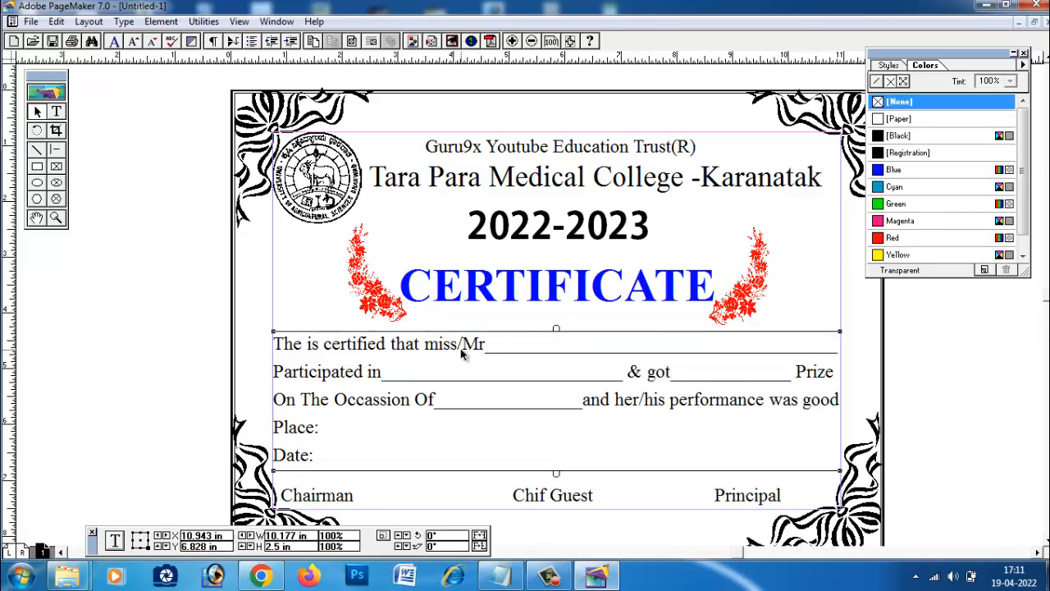
left_click(57, 112)
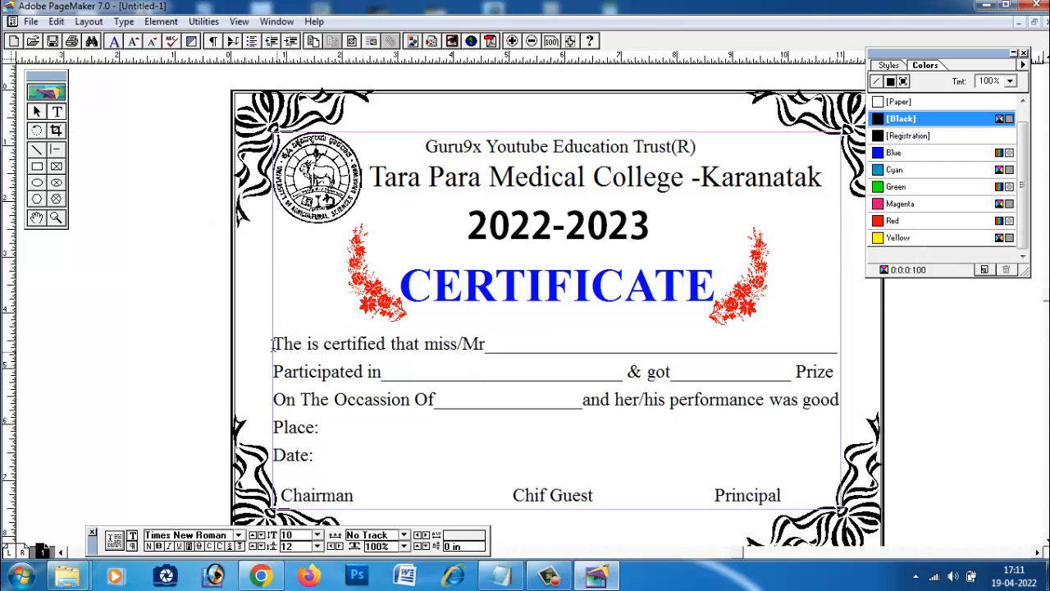
left_click_drag(273, 343, 319, 459)
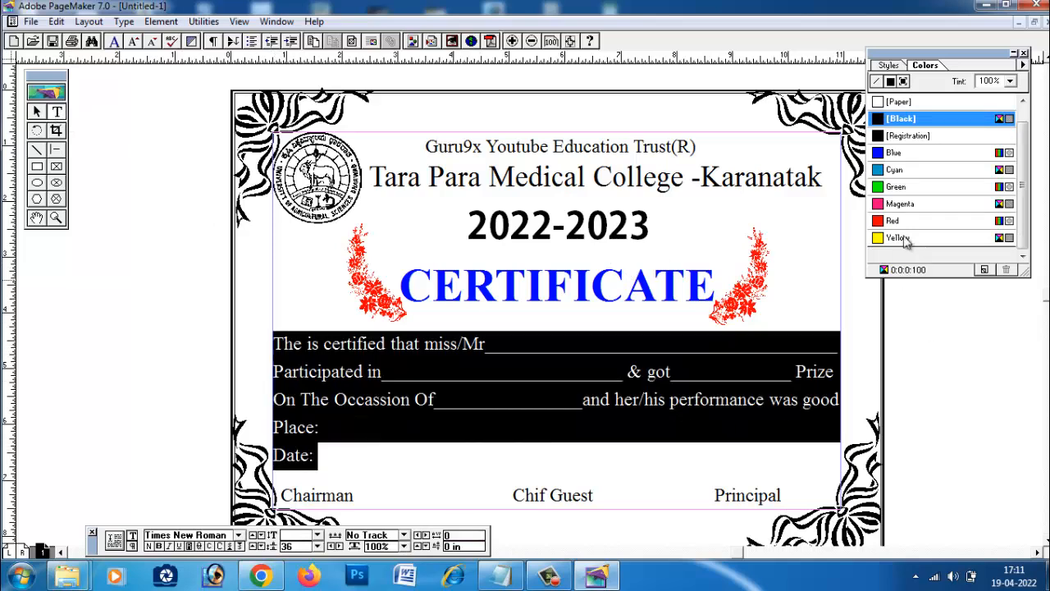
left_click(1023, 65)
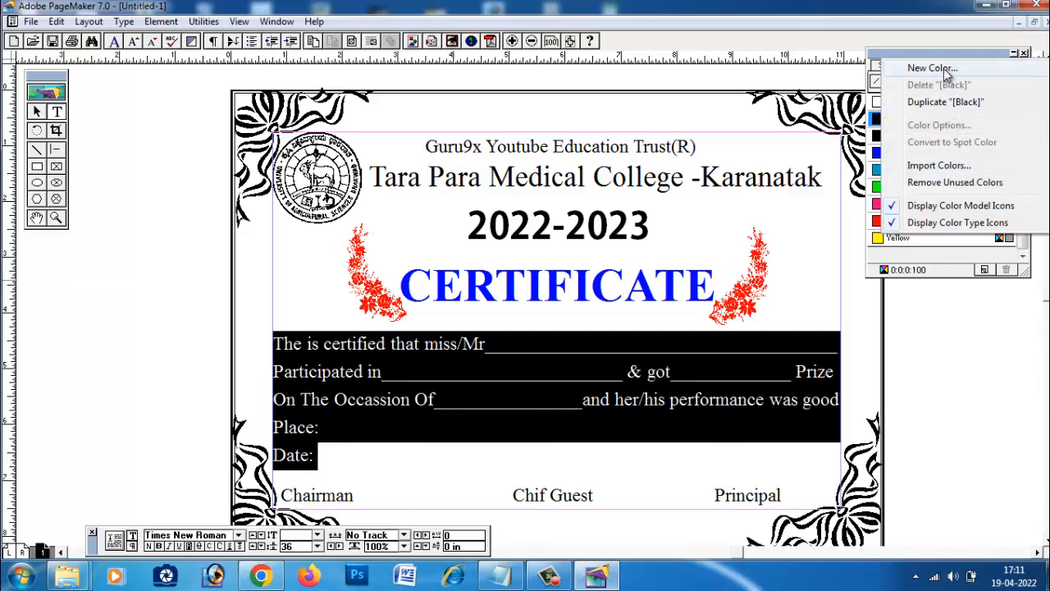
left_click(919, 69)
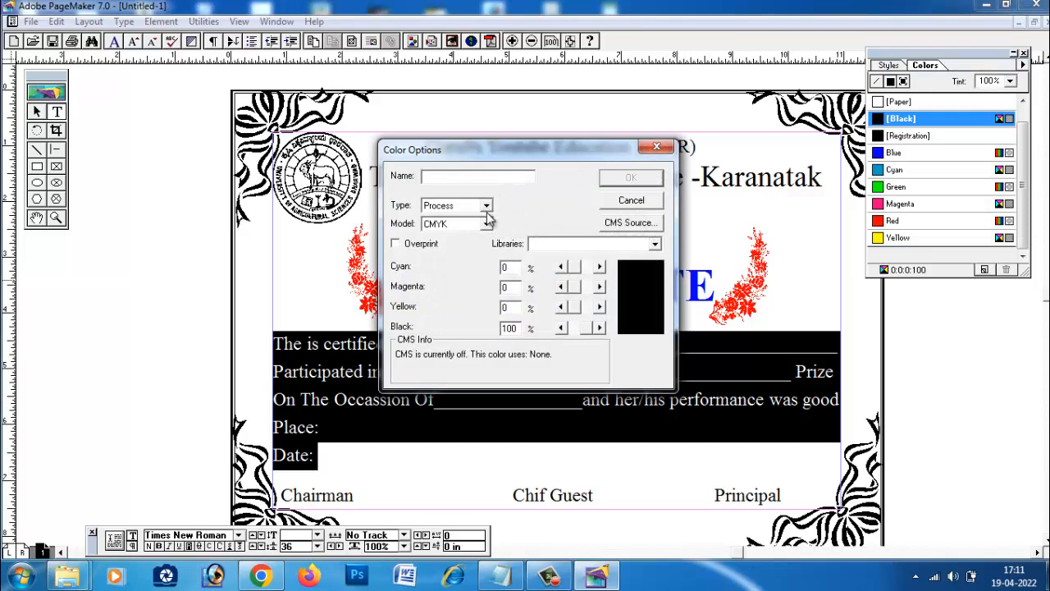
left_click(487, 223)
left_click(464, 240)
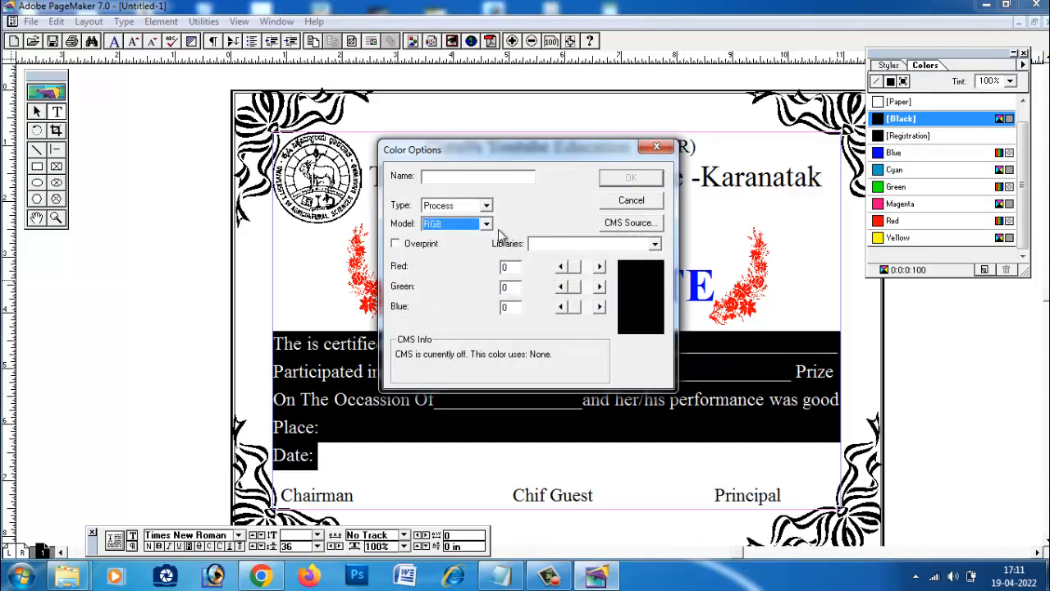
Try Gray from the Crayon library for the new colour, and open the FOCOLTONE library without picking a colour.
left_click(655, 244)
left_click(650, 254)
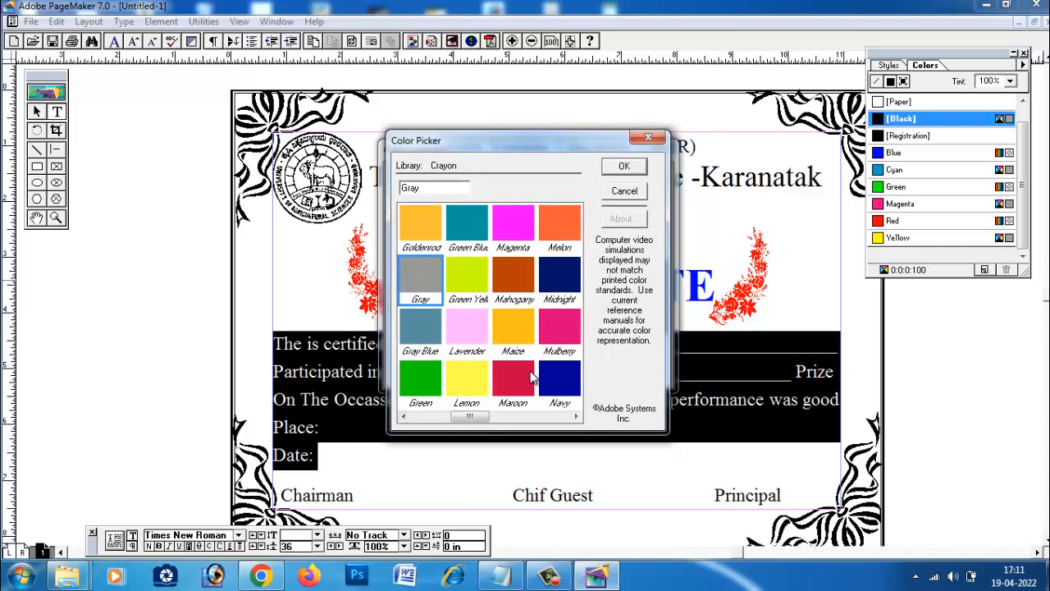
left_click(626, 166)
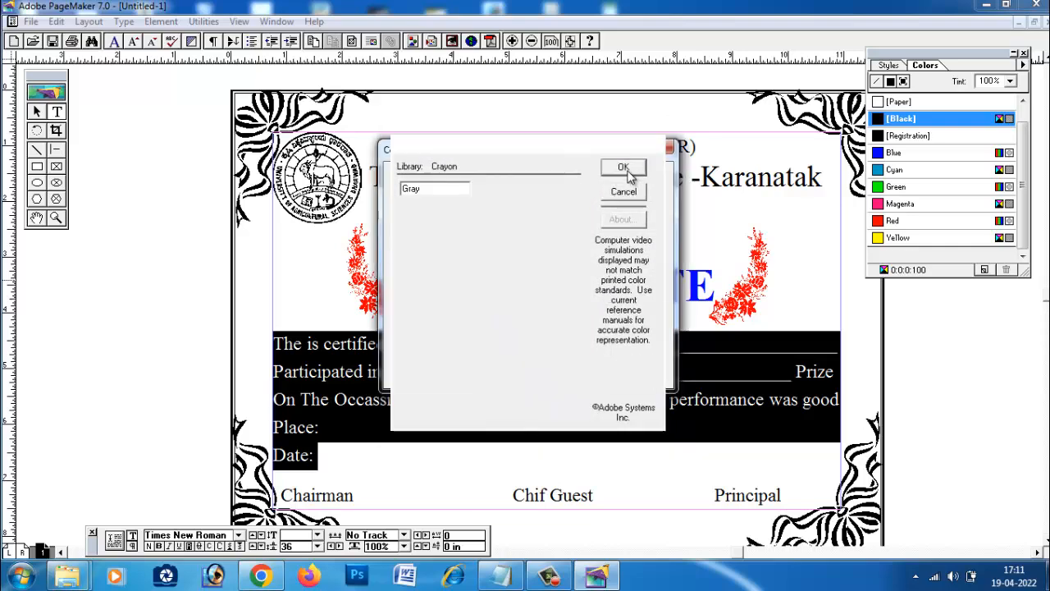
left_click(654, 244)
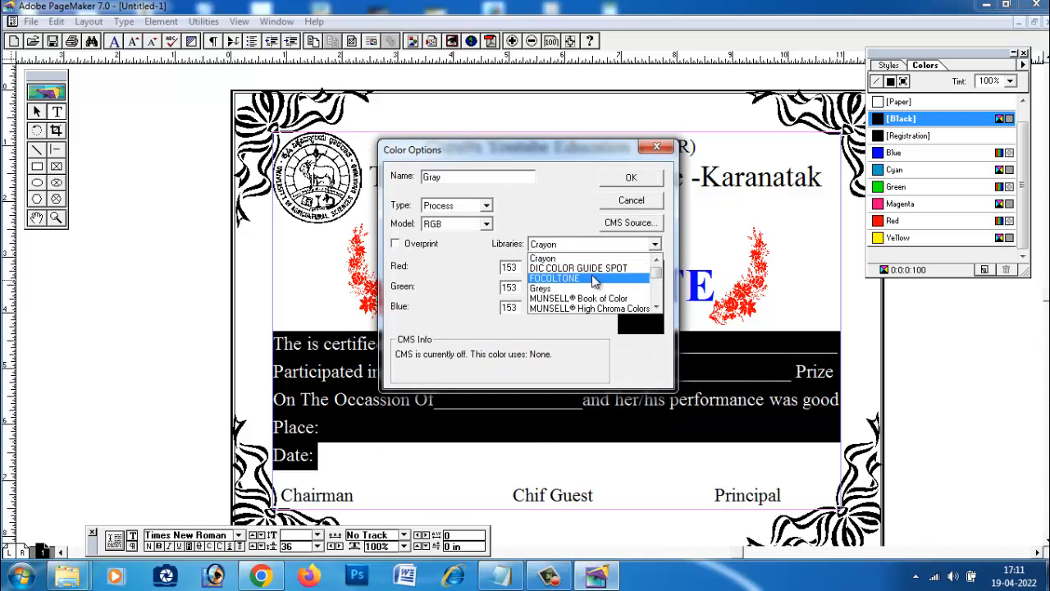
left_click(648, 272)
left_click(625, 192)
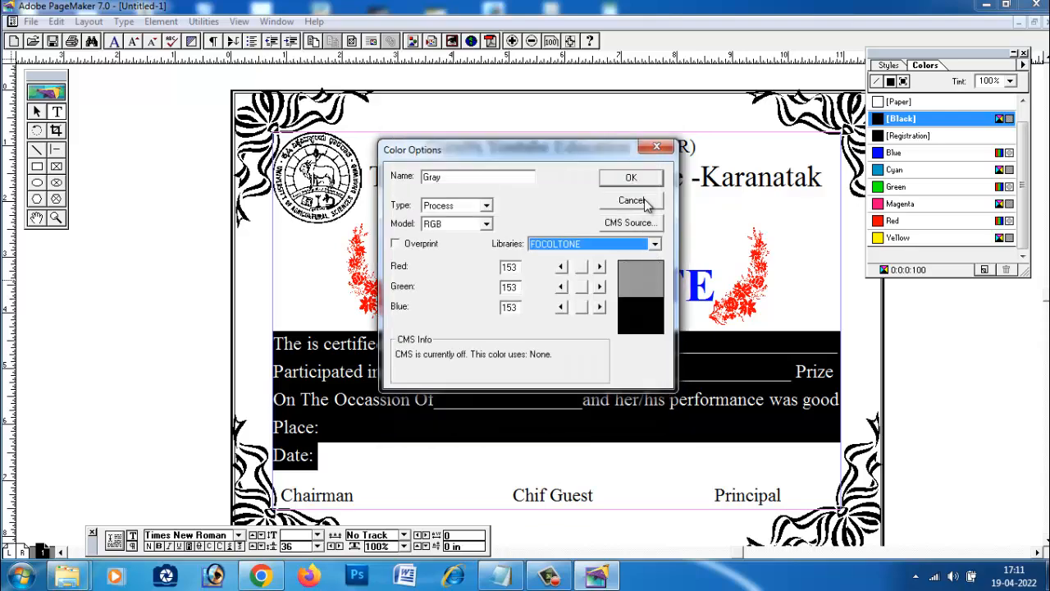
Try Kodak ICC as the new colour's CMS source profile and close the dialog without applying it.
left_click(630, 223)
left_click(566, 243)
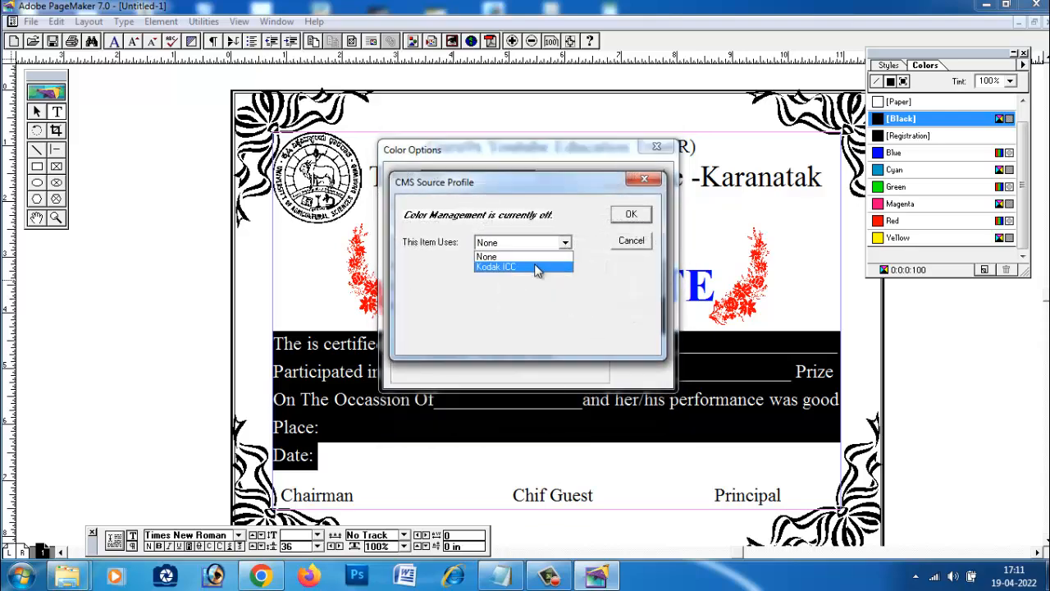
left_click(535, 268)
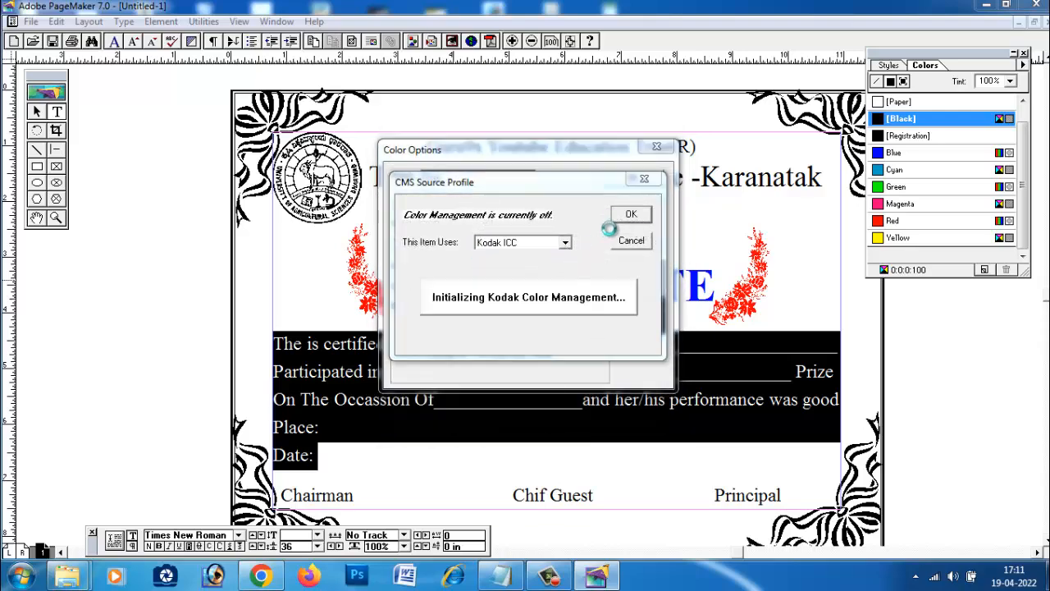
left_click(648, 182)
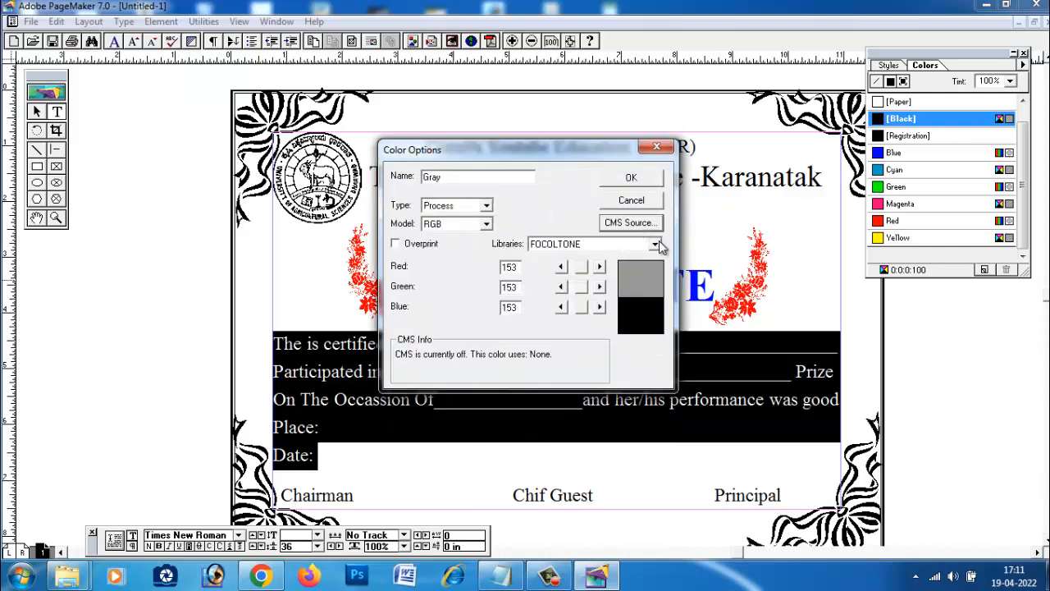
Choose 206- CC0000 from the Online library for the new colour and save it.
left_click(656, 244)
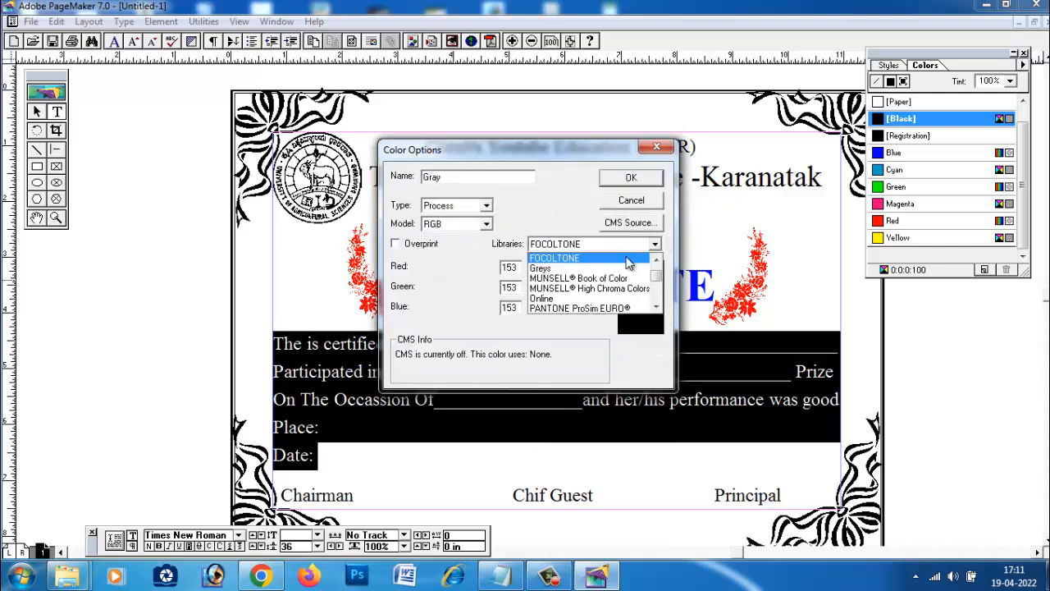
left_click(597, 299)
left_click(425, 233)
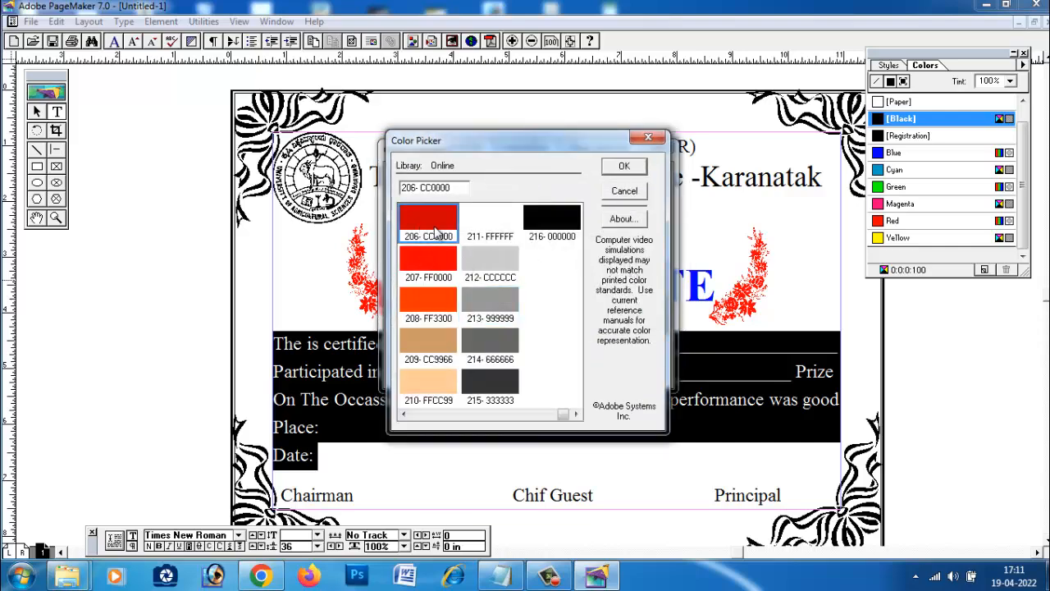
left_click(624, 168)
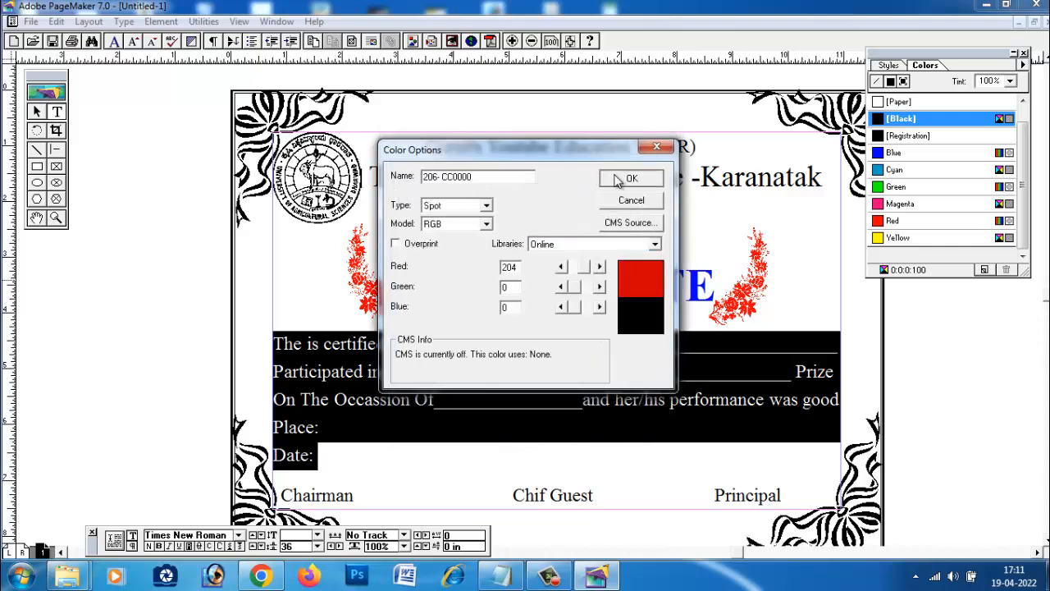
left_click(629, 177)
Reselect the body text from the first line through Date:, colour it with 206- CC0000 and deselect it.
left_click(369, 432)
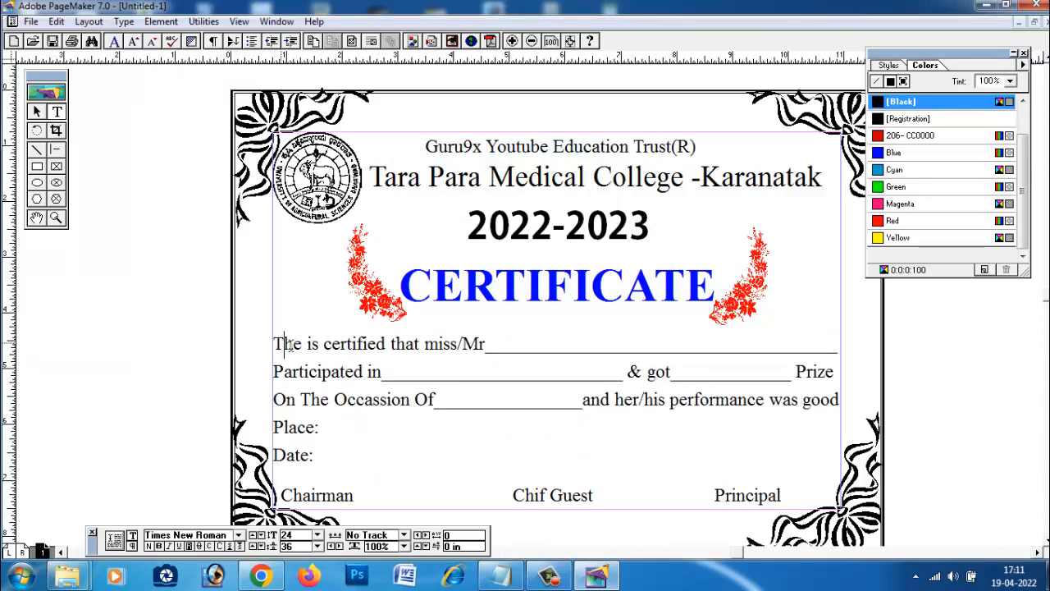
left_click_drag(286, 345, 322, 451)
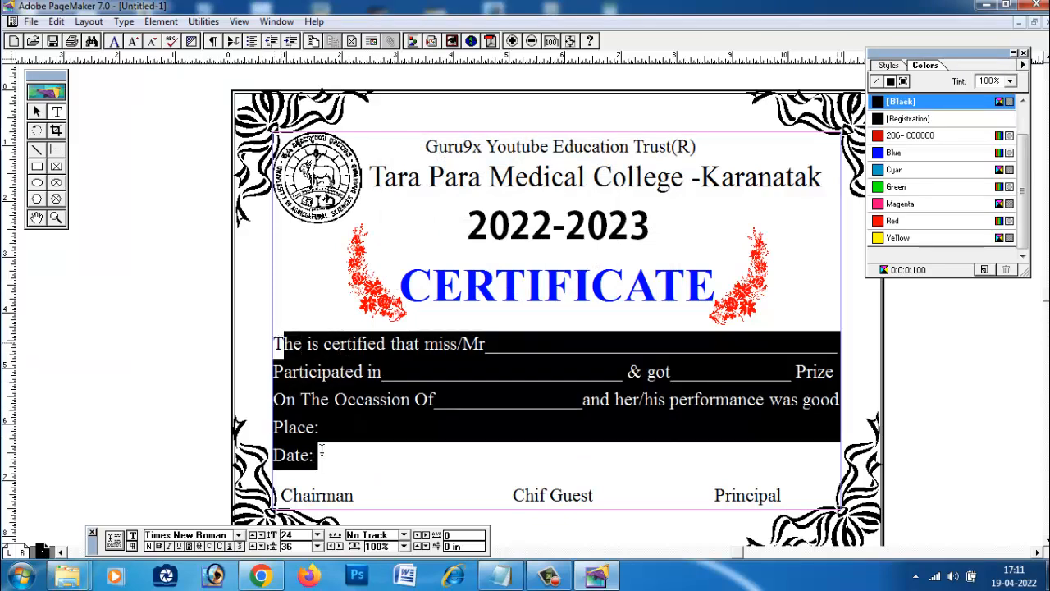
left_click(880, 136)
left_click(568, 427)
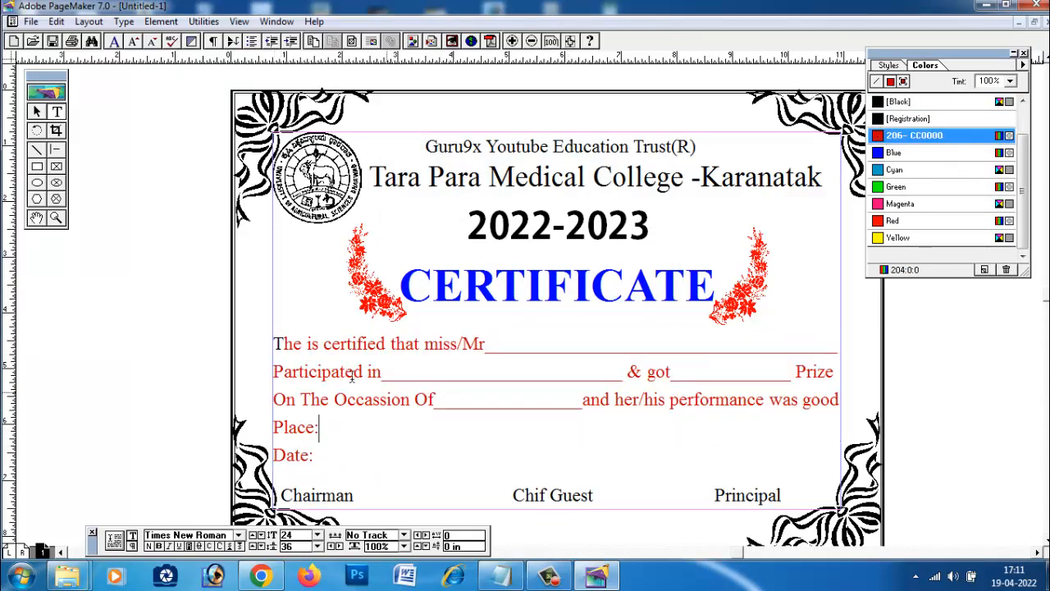
left_click(273, 345)
left_click(448, 461)
Colour the Guru9x Youtube Education Trust(R) line Magenta and deselect it.
left_click_drag(423, 146, 745, 148)
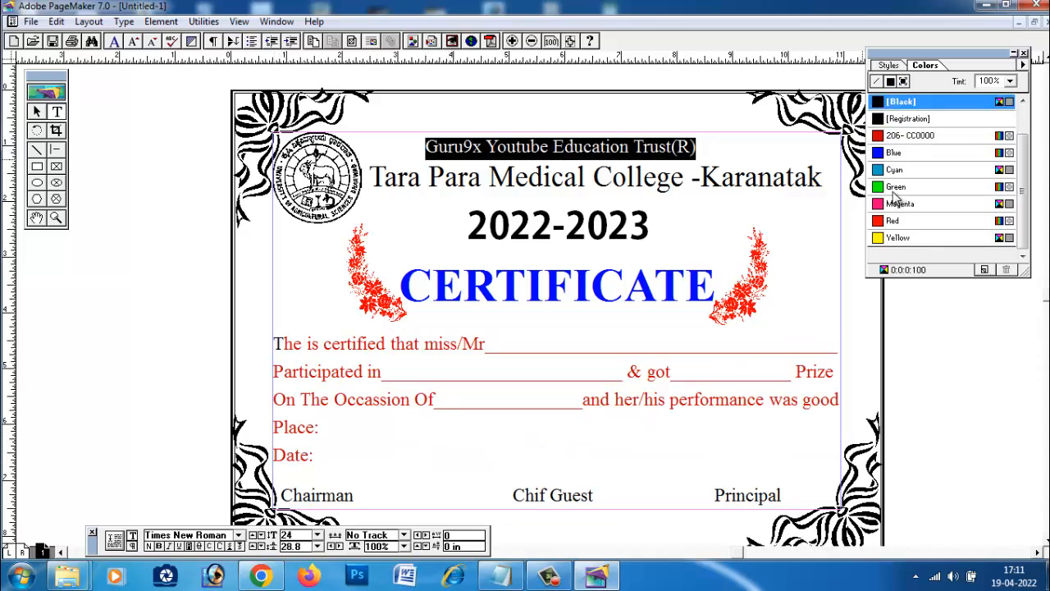
left_click(899, 204)
left_click(685, 177)
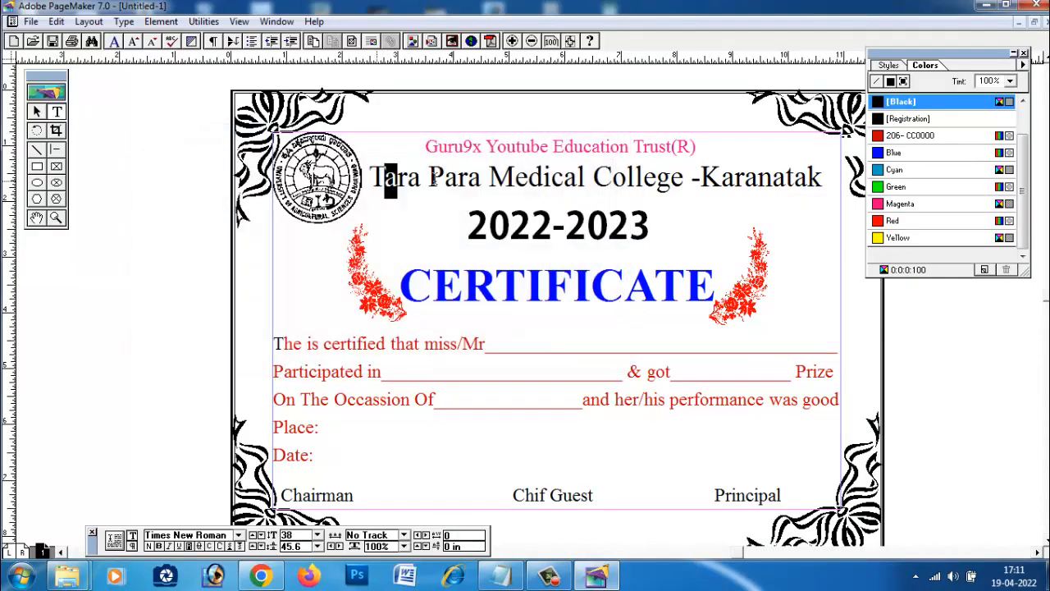
Colour the 2022-2023 line Cyan and deselect it.
left_click_drag(432, 177, 799, 200)
left_click(420, 232)
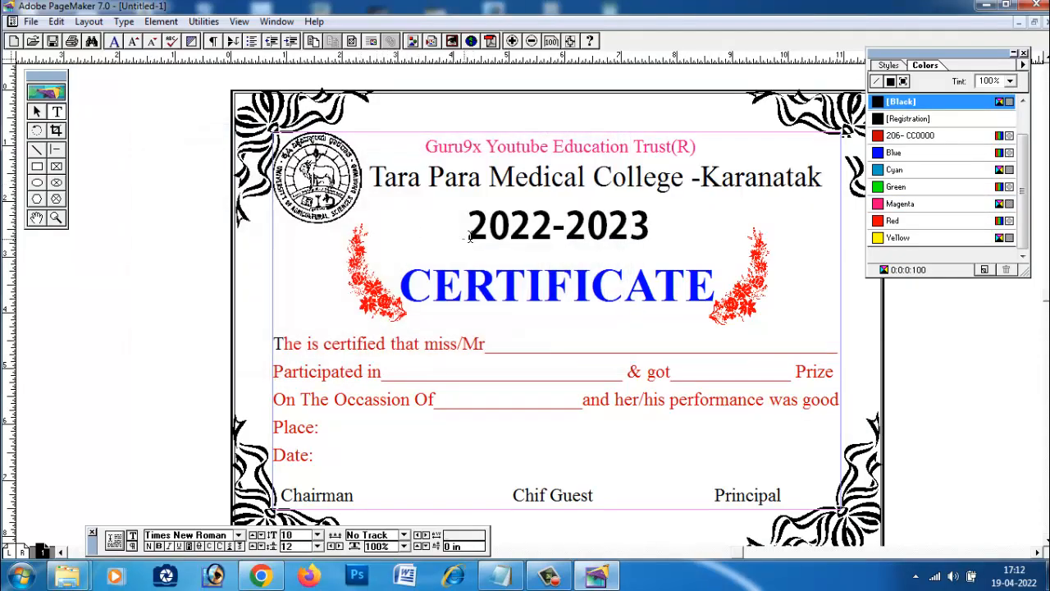
left_click_drag(464, 237, 650, 243)
left_click_drag(473, 228, 650, 220)
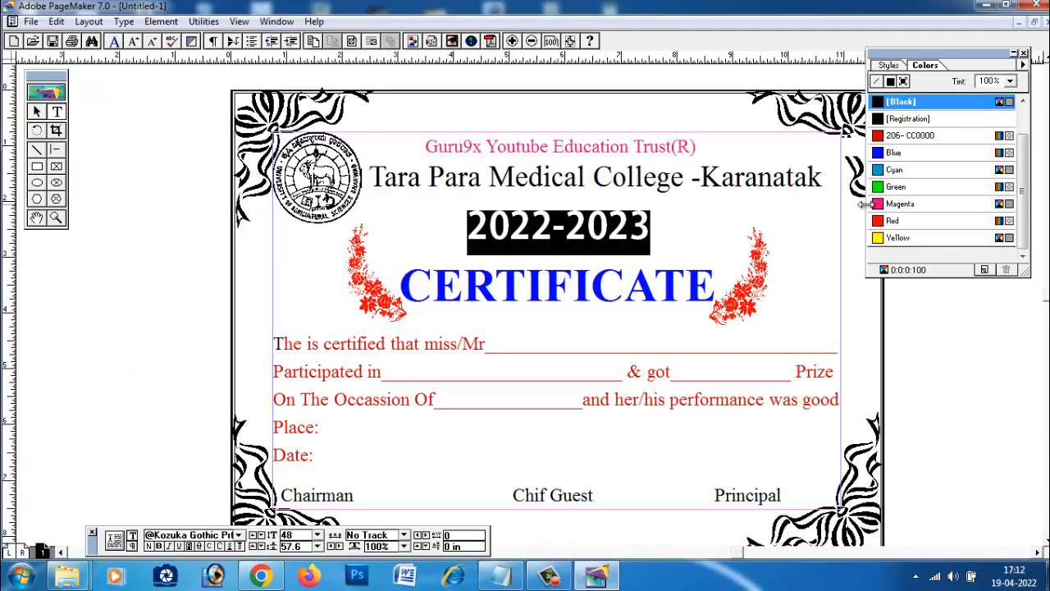
left_click(894, 170)
left_click(671, 250)
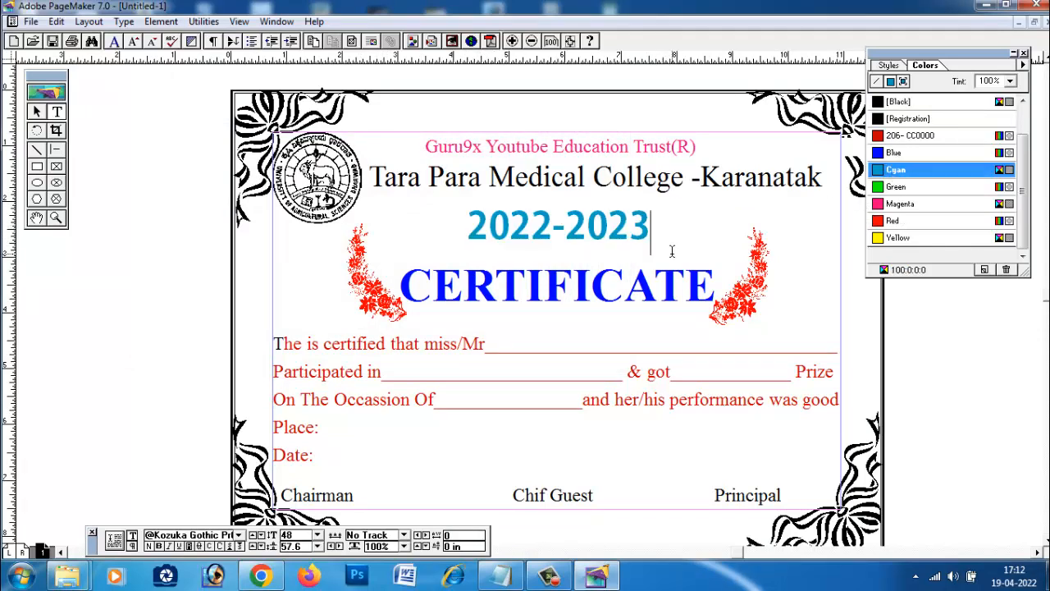
Colour the CERTIFICATE heading with 206- CC0000 and deselect it.
left_click_drag(403, 288, 718, 292)
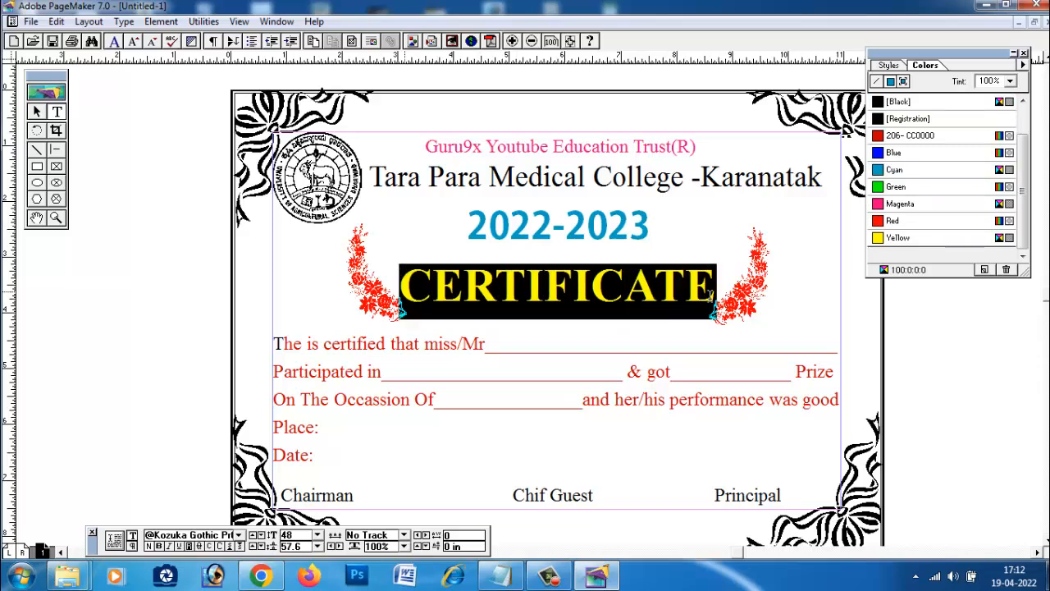
left_click(896, 137)
left_click(689, 312)
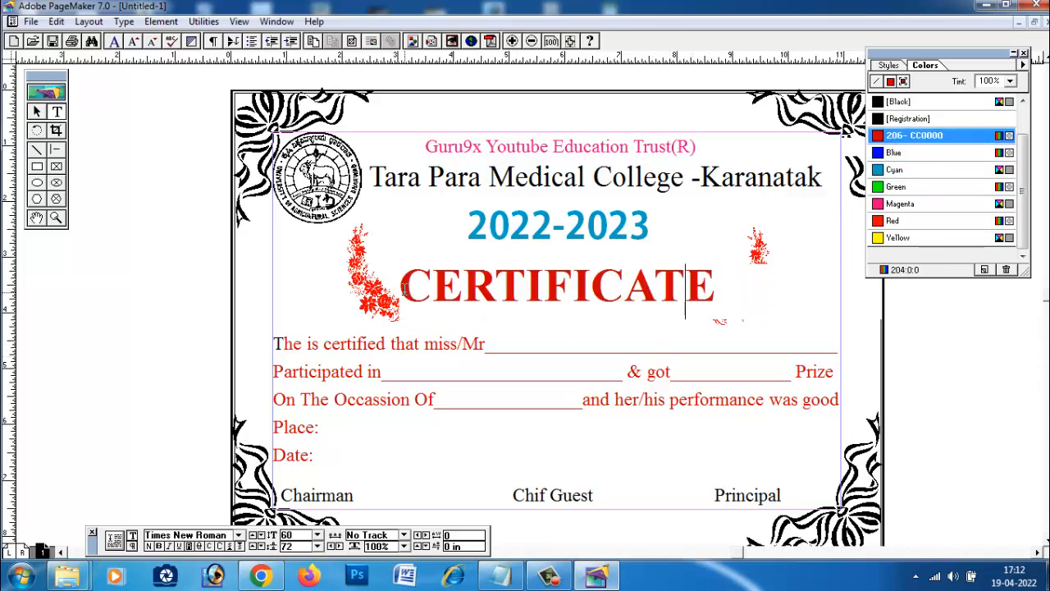
Redefine the 206- CC0000 colour as DIC 329p* from the DIC COLOR GUIDE SPOT library and deselect the CERTIFICATE heading.
left_click_drag(404, 288, 717, 291)
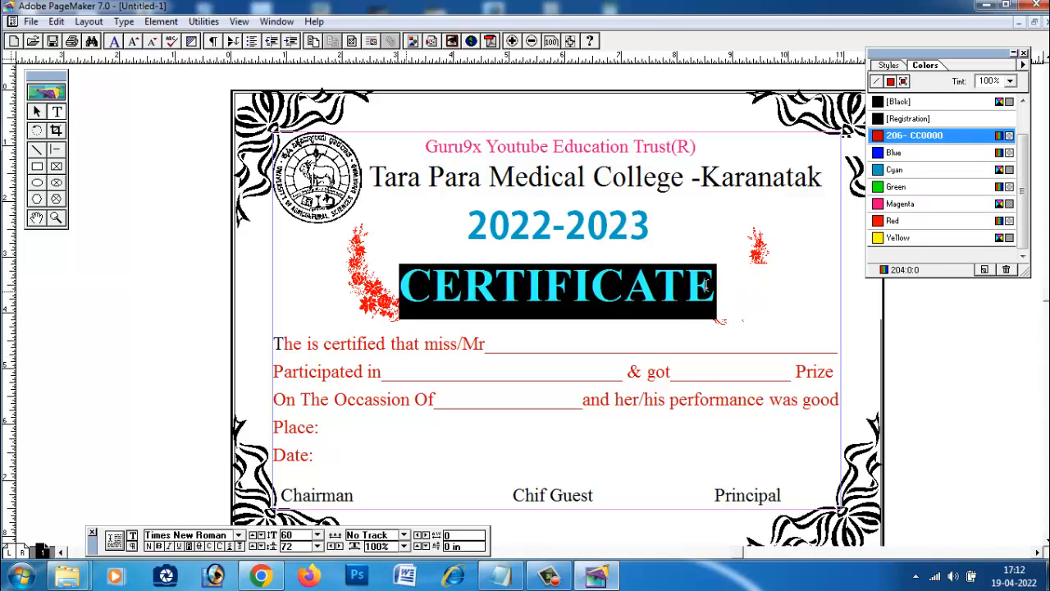
left_click(1023, 65)
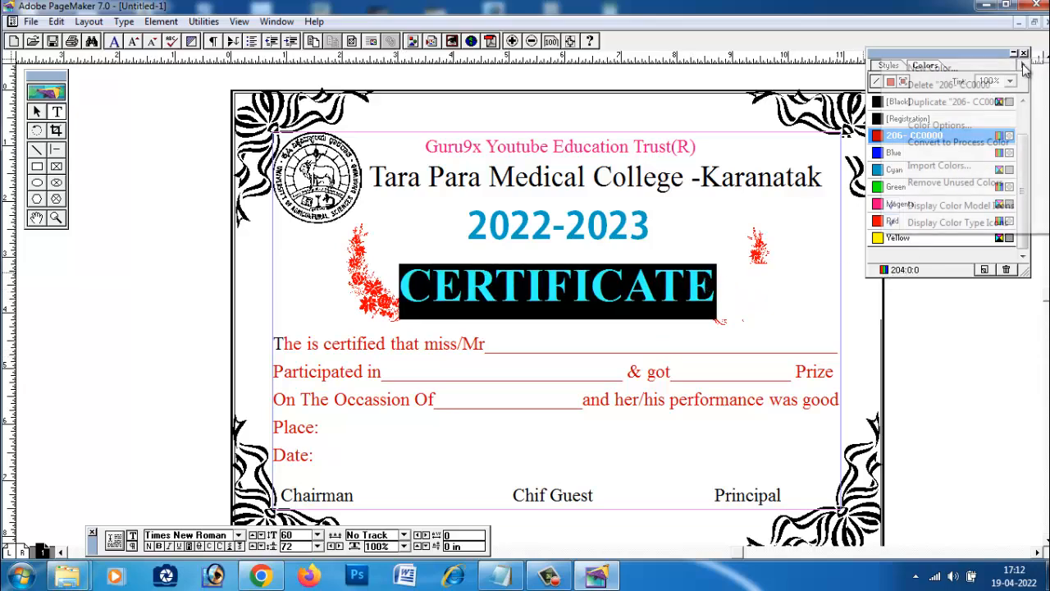
left_click(962, 128)
left_click(567, 244)
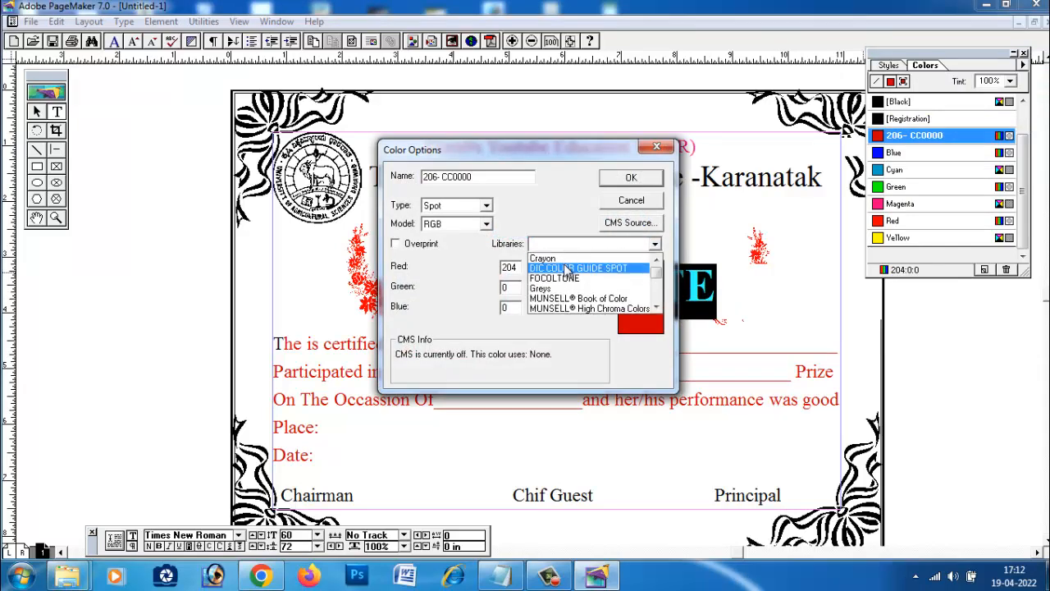
left_click(566, 268)
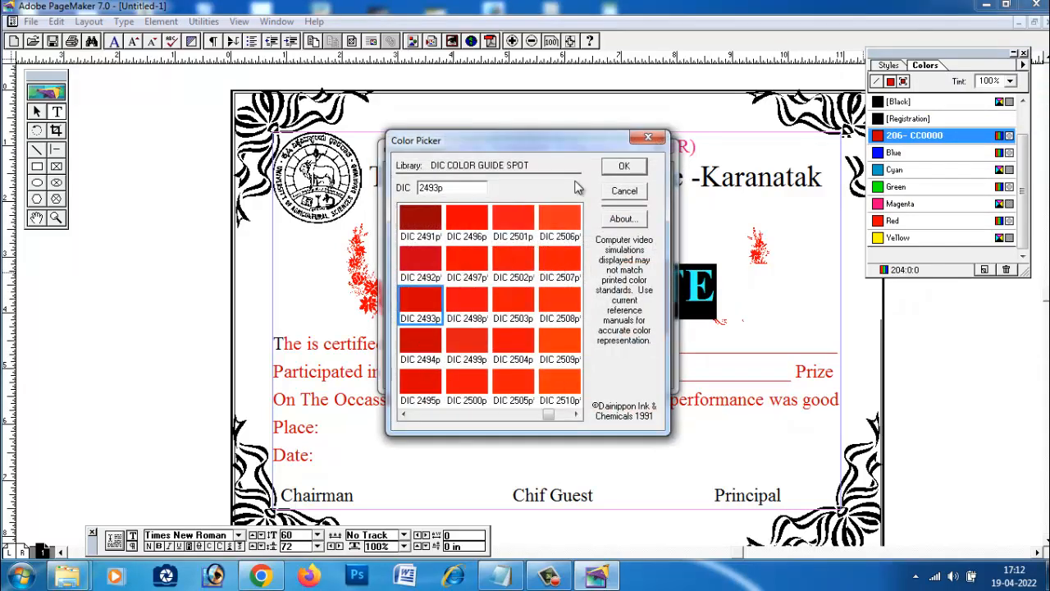
left_click_drag(563, 141, 254, 96)
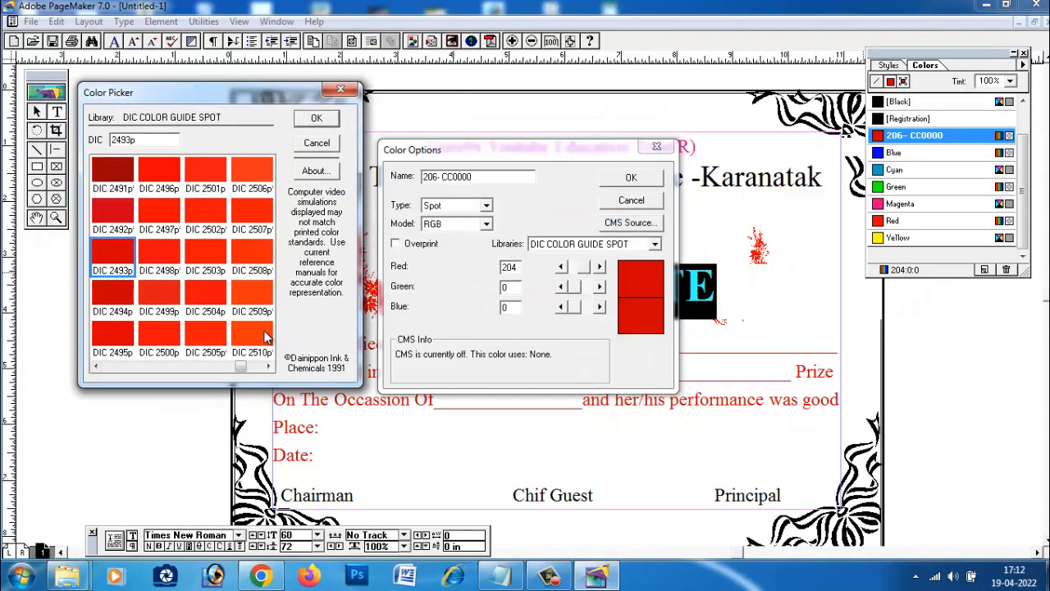
left_click(264, 336)
left_click_drag(242, 367, 150, 372)
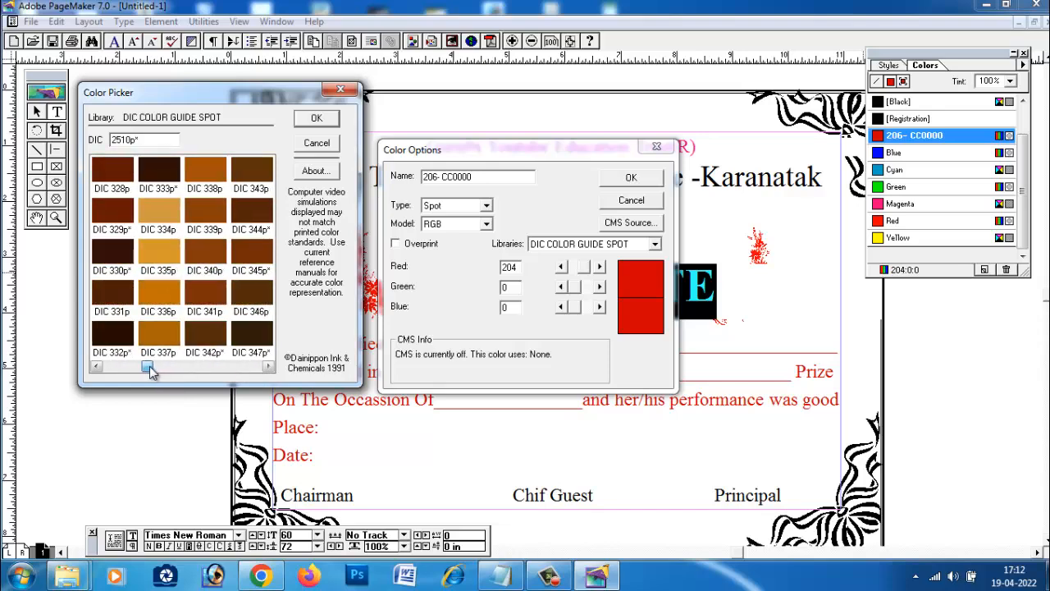
left_click(109, 223)
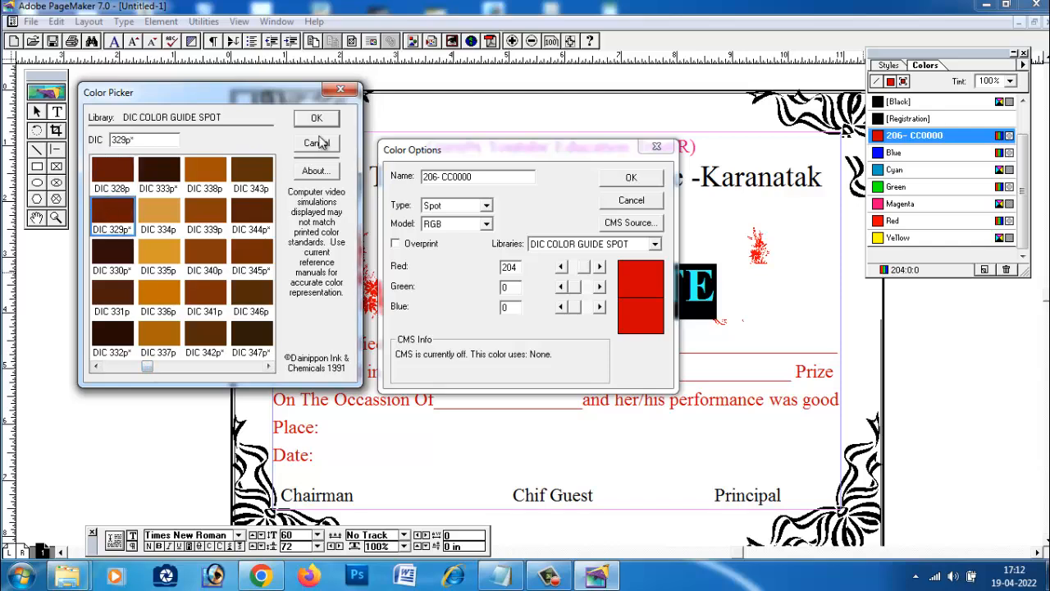
left_click(317, 119)
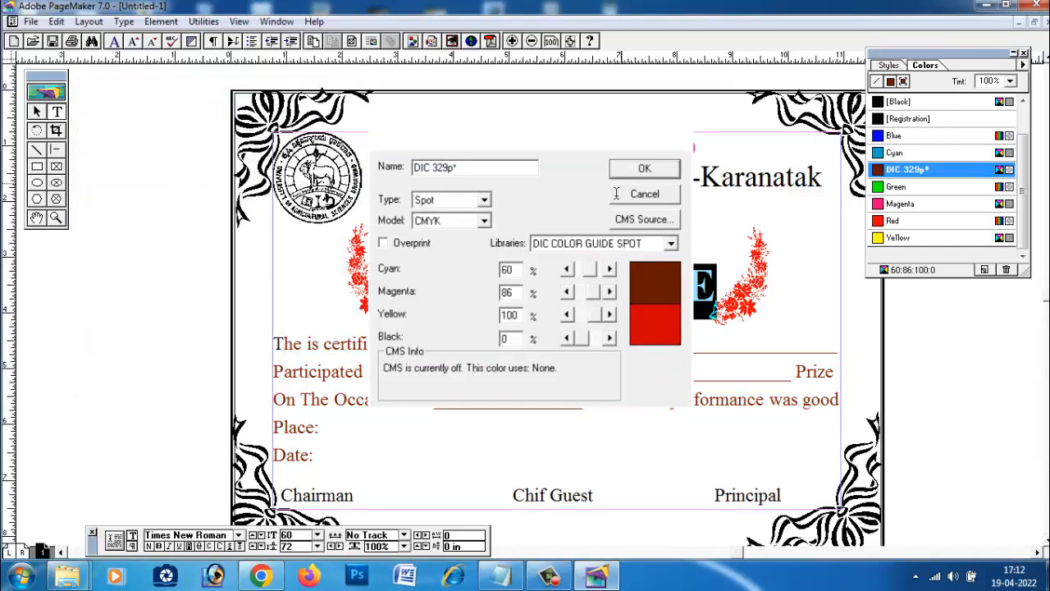
left_click(631, 178)
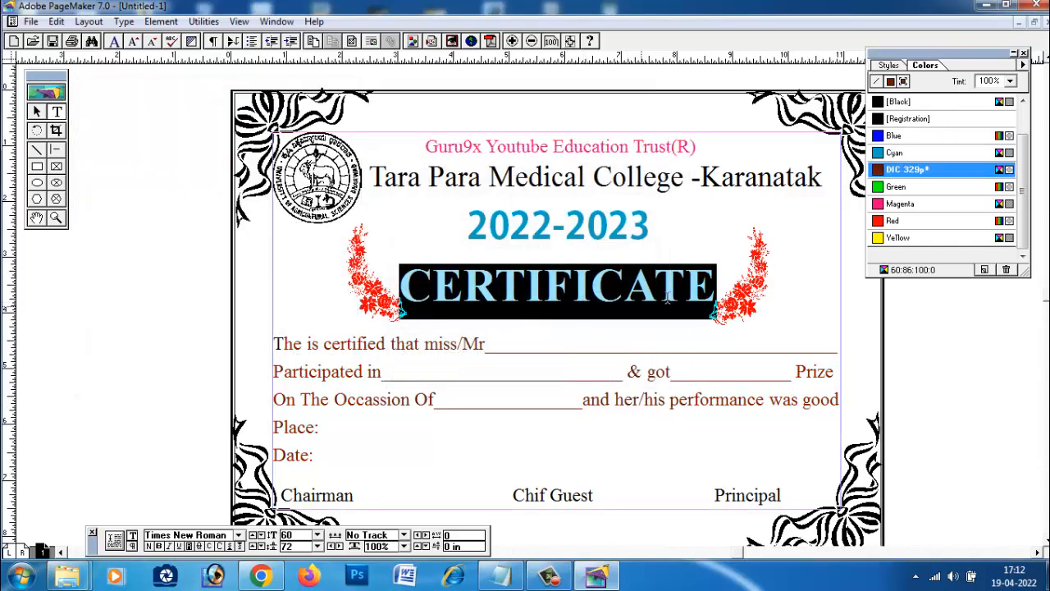
left_click(36, 112)
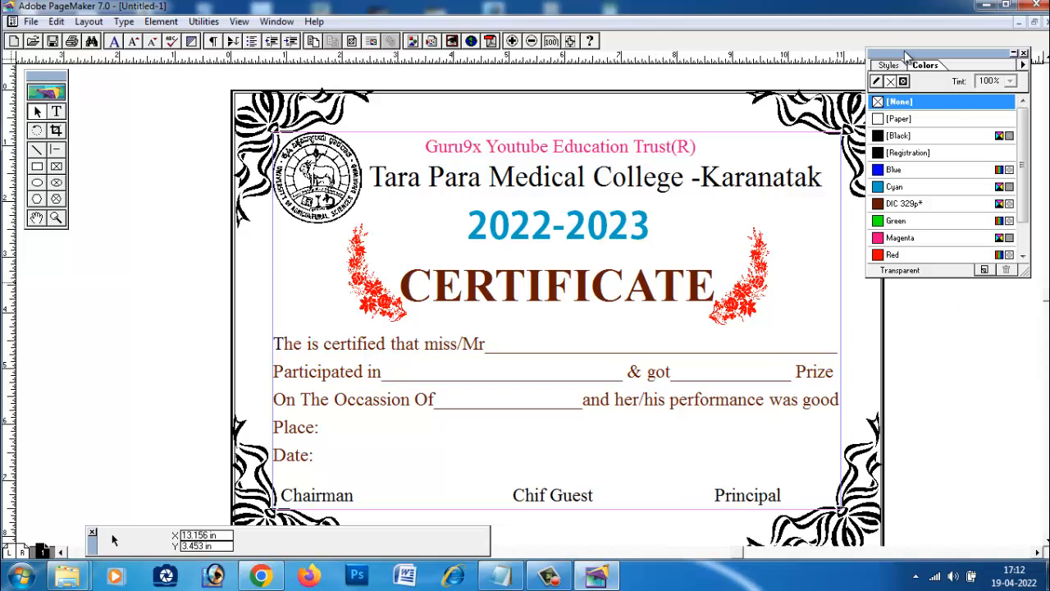
Save the certificate to the Desktop as a Template named Untitled-1.PMT and return to the publication.
left_click_drag(963, 69, 1017, 68)
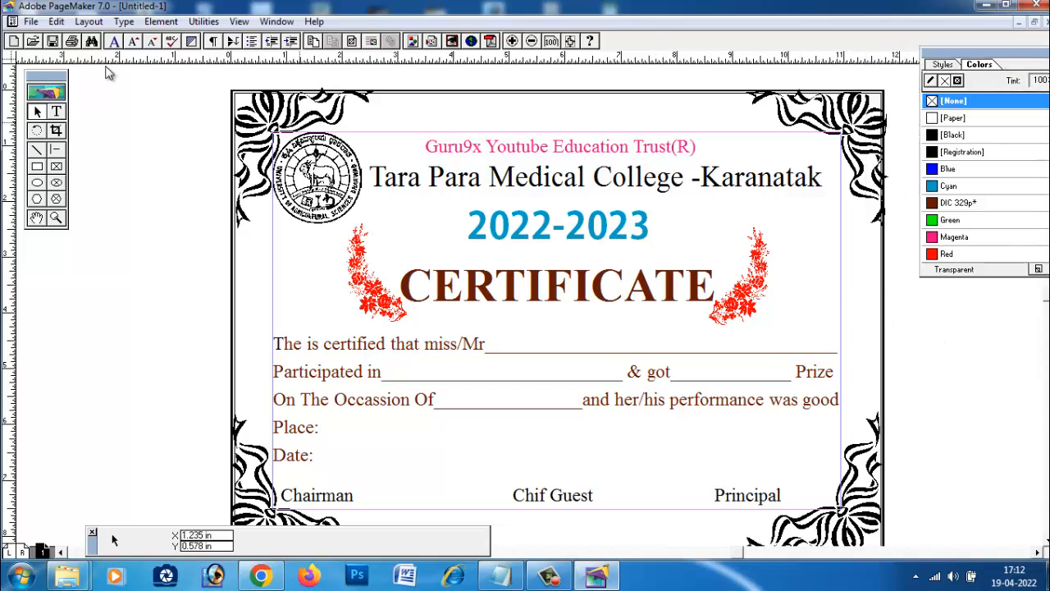
left_click(31, 22)
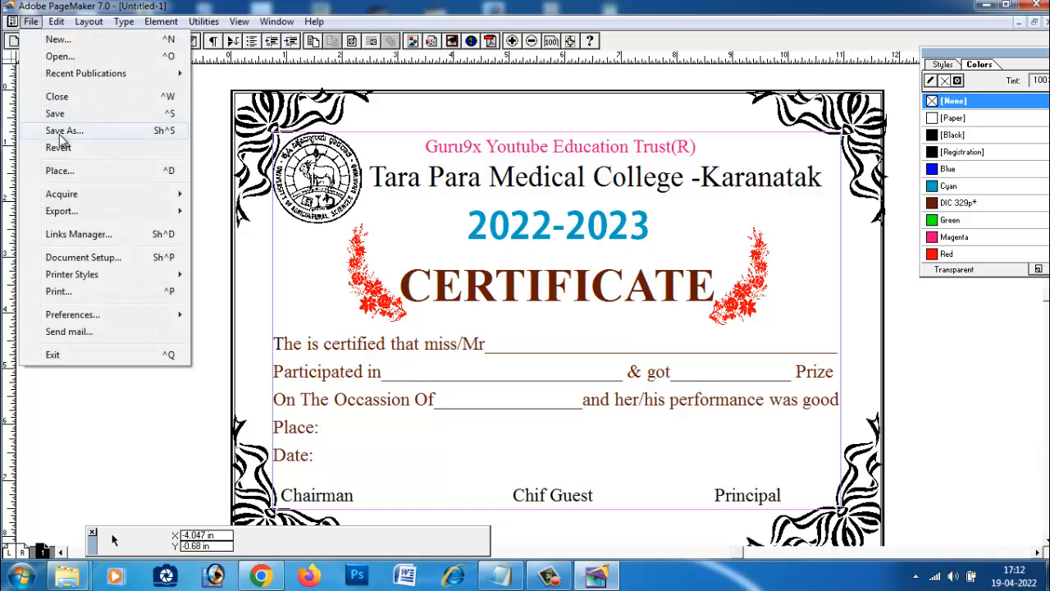
left_click(64, 129)
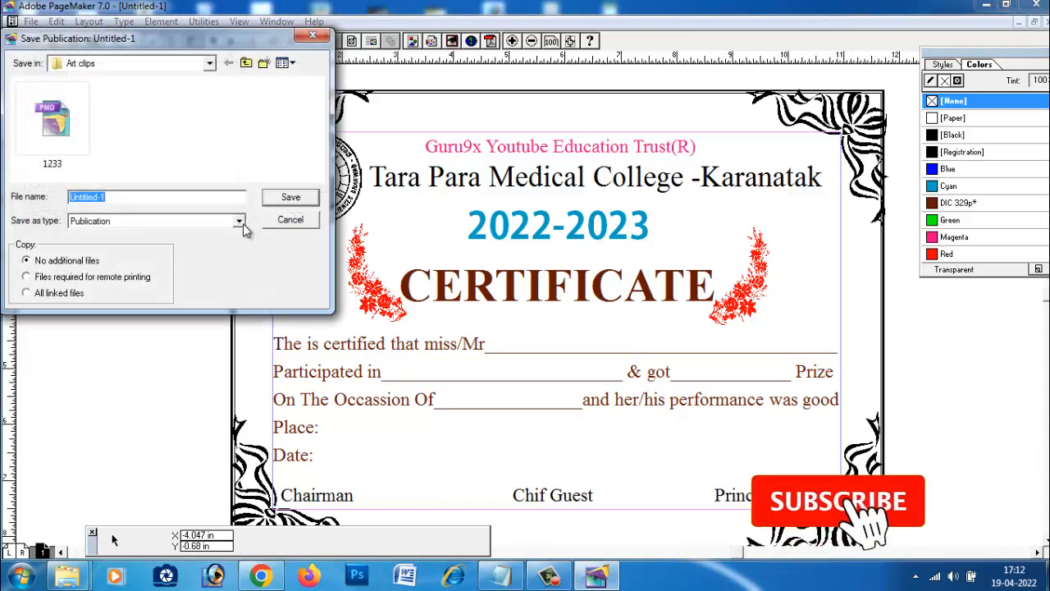
left_click(243, 224)
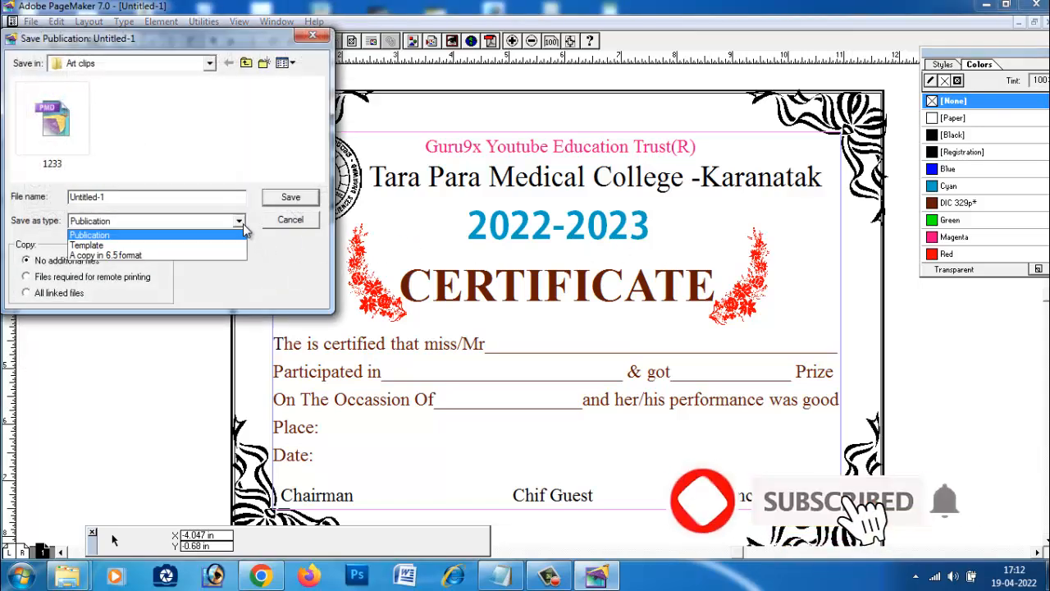
left_click(195, 245)
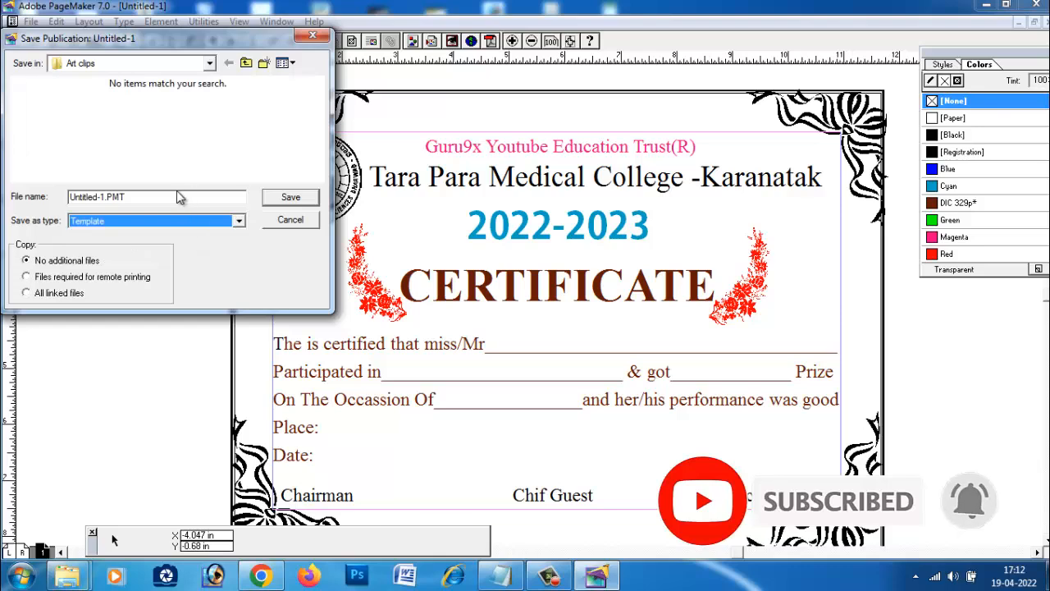
left_click(210, 64)
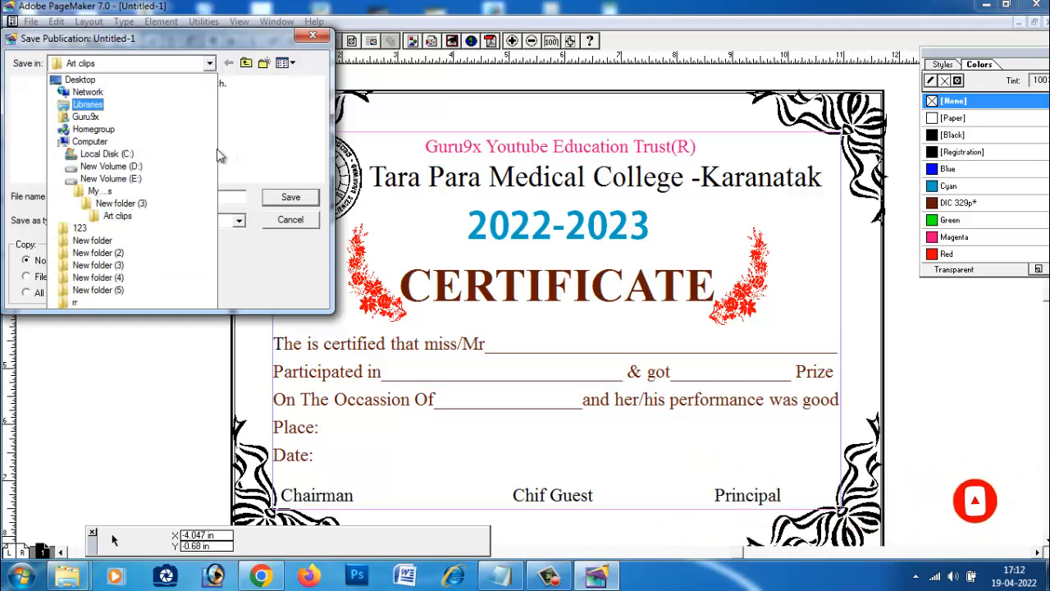
left_click(86, 74)
left_click(291, 201)
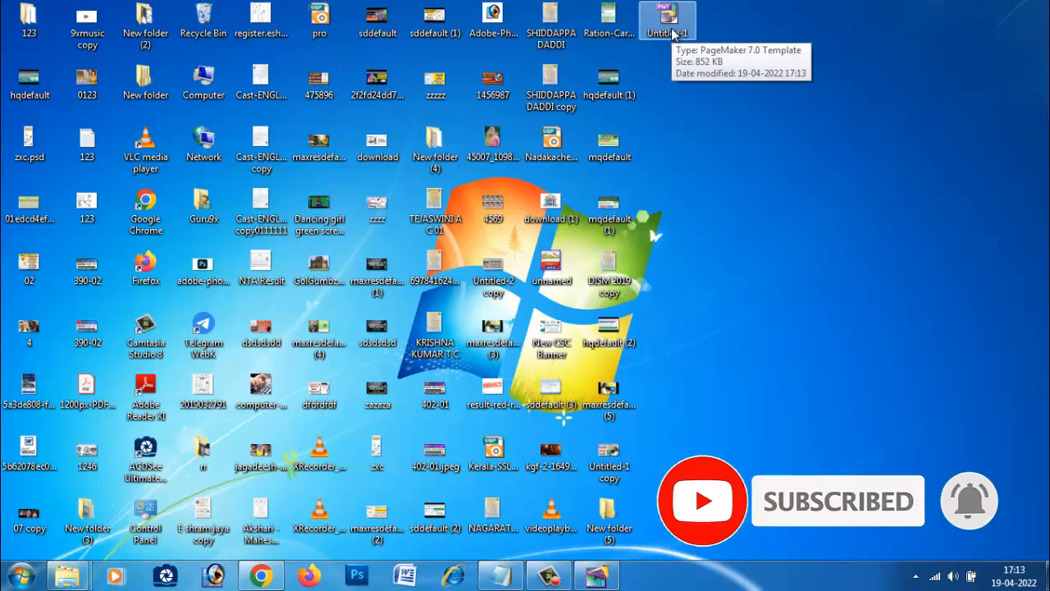
left_click(597, 577)
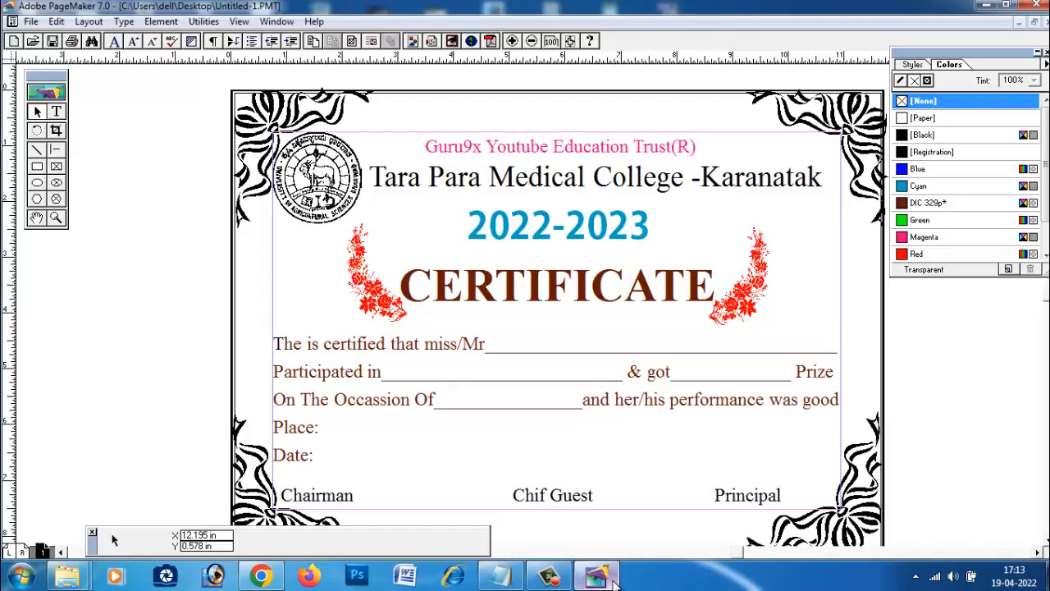
Close the Control palette and move the Colors palette clear of the certificate's upper ribbon, leaving nothing selected.
left_click(941, 400)
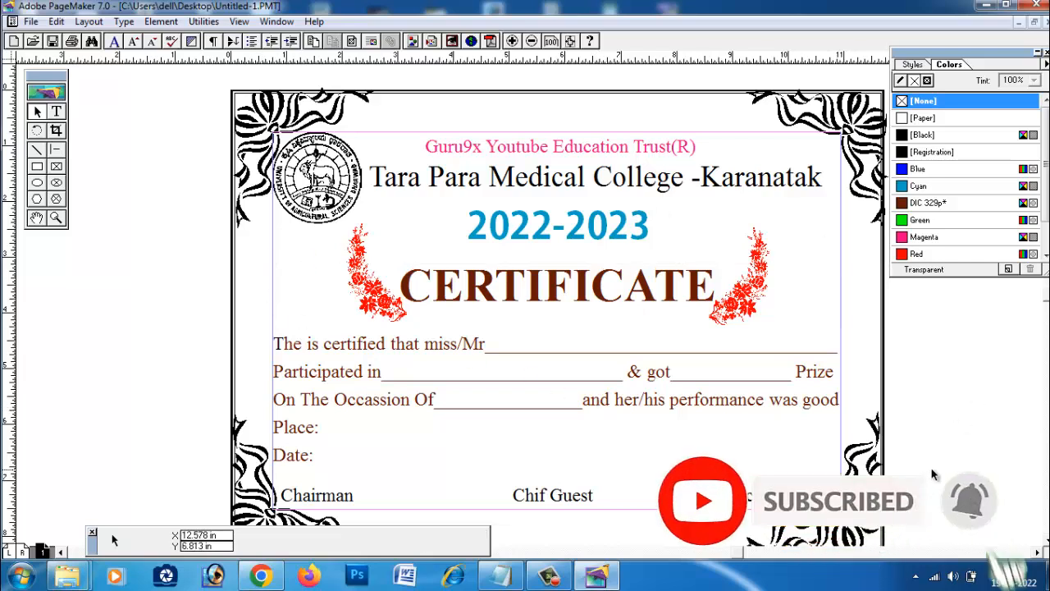
left_click(92, 532)
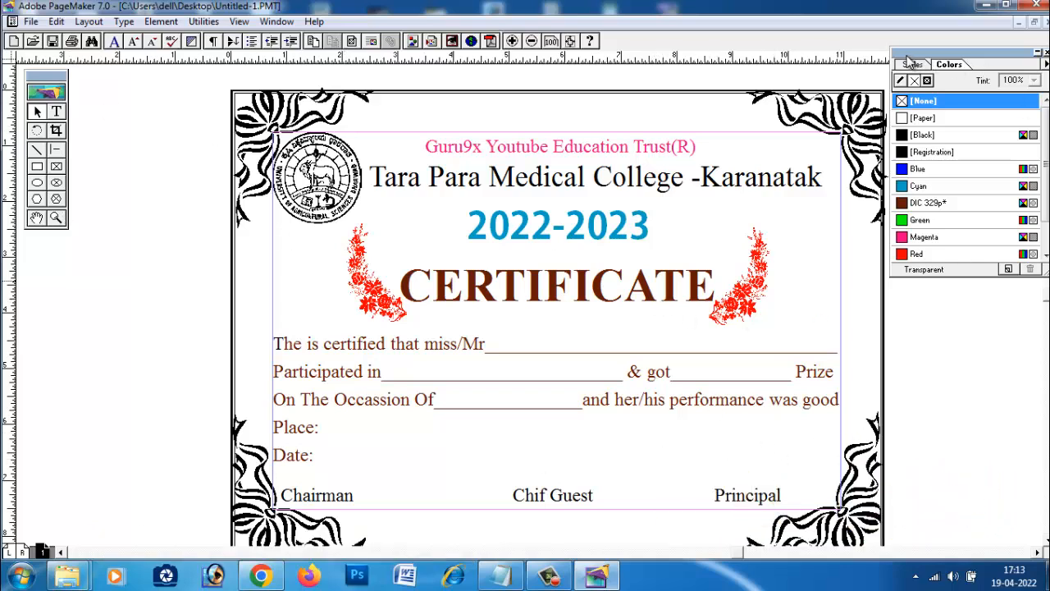
left_click_drag(909, 63, 935, 128)
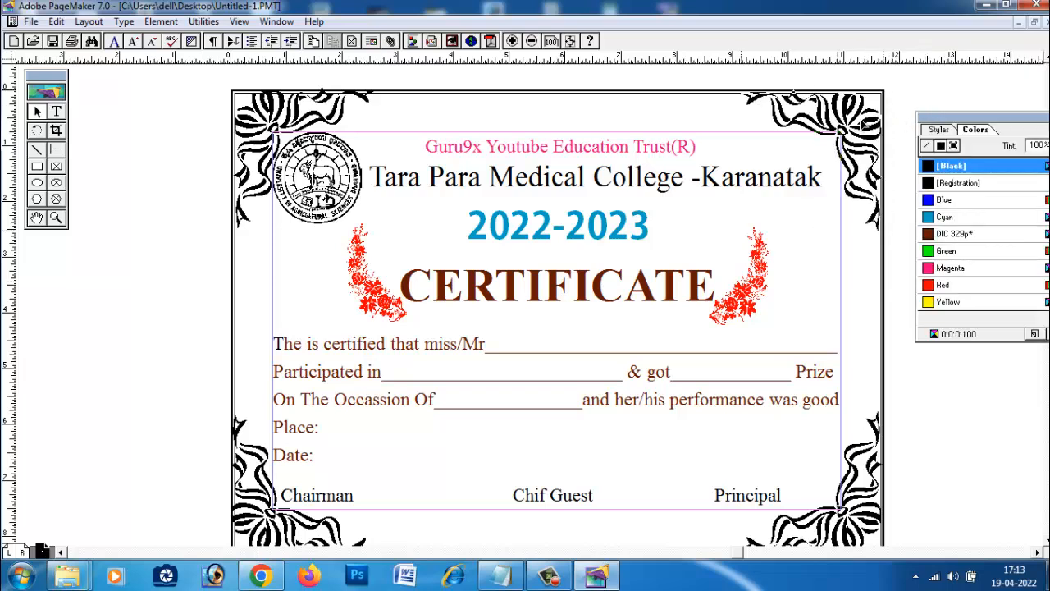
left_click(861, 125)
left_click(928, 93)
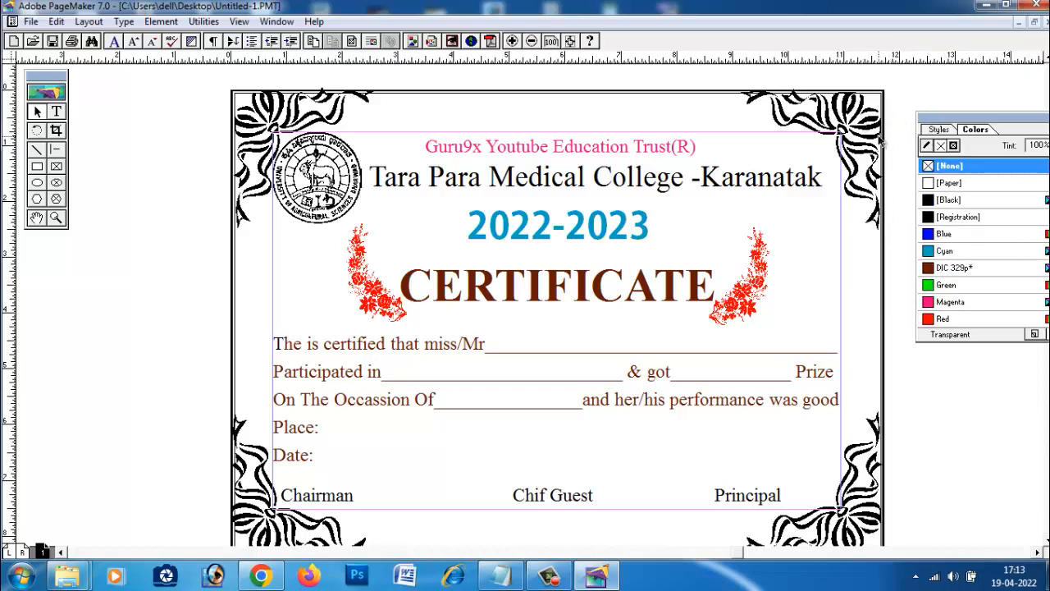